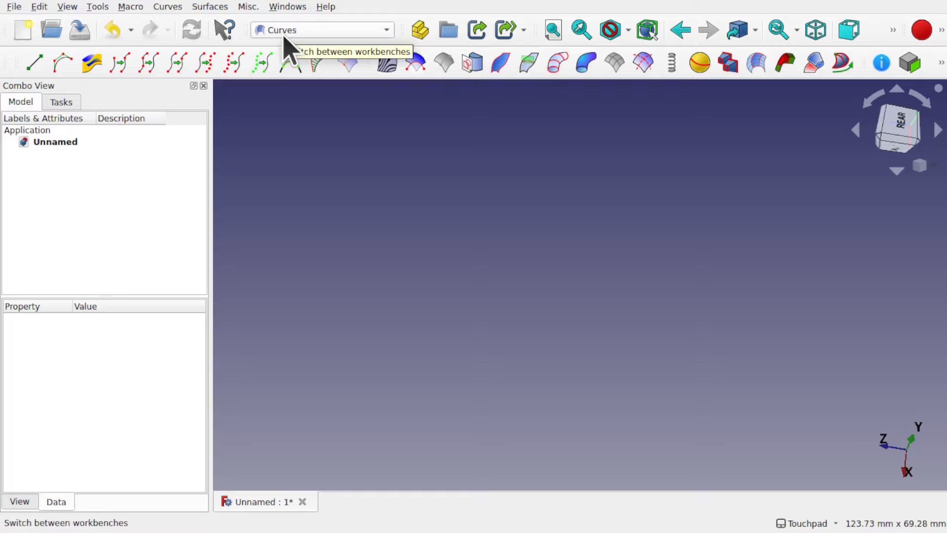
Step: Create a default cube in the Part workbench
left_click(287, 32)
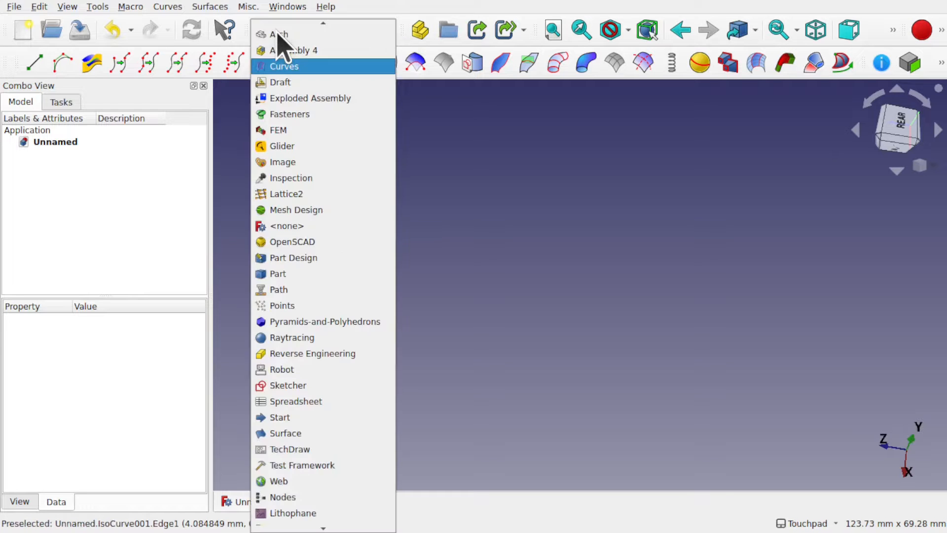
left_click(307, 274)
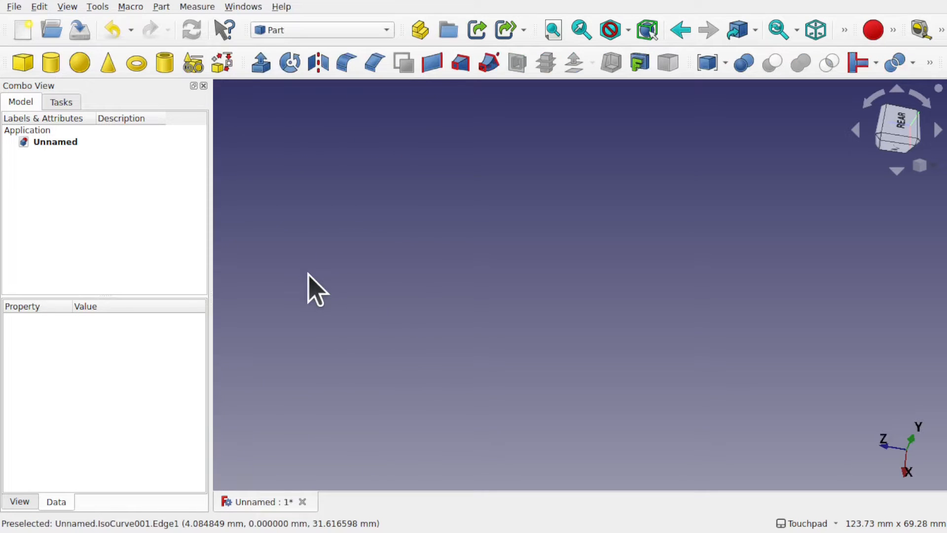
left_click(22, 69)
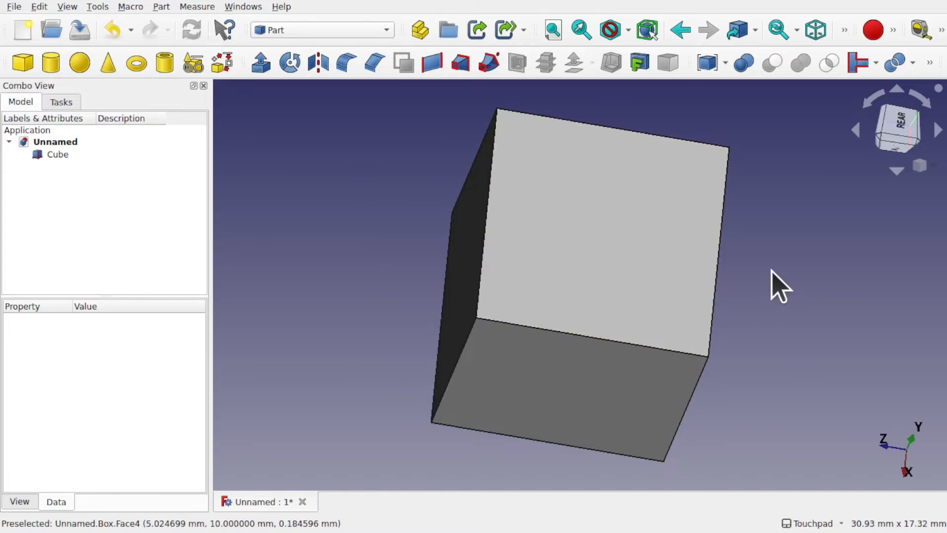
left_click_drag(771, 270, 756, 285, "alt")
scroll(755, 286, "down", 3)
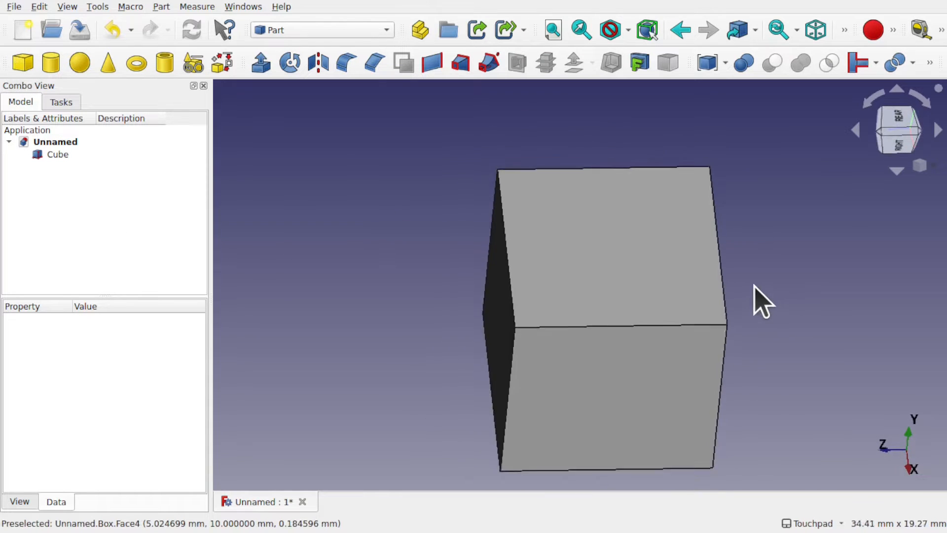
Step: Create an IsoCurve on the cube's Face4 with the Curves workbench
left_click(318, 30)
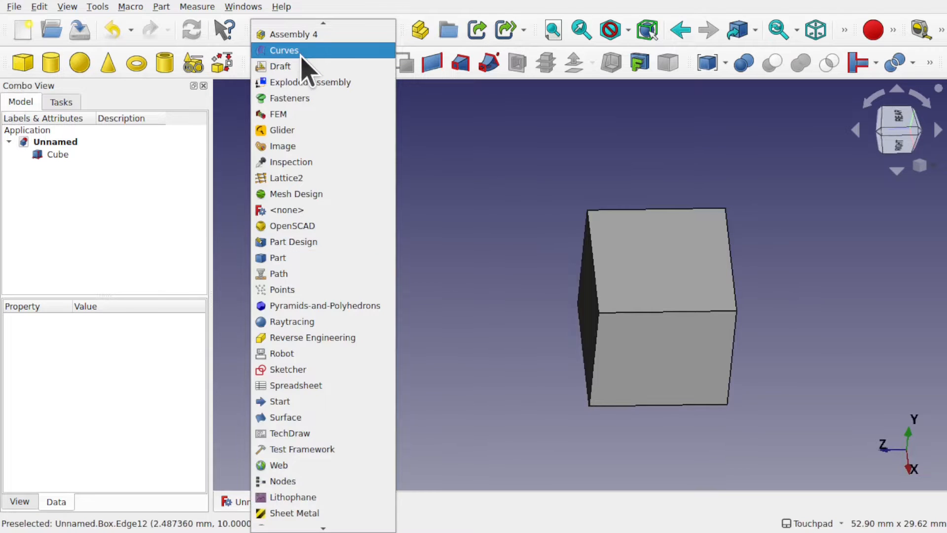
left_click(285, 50)
left_click(668, 279)
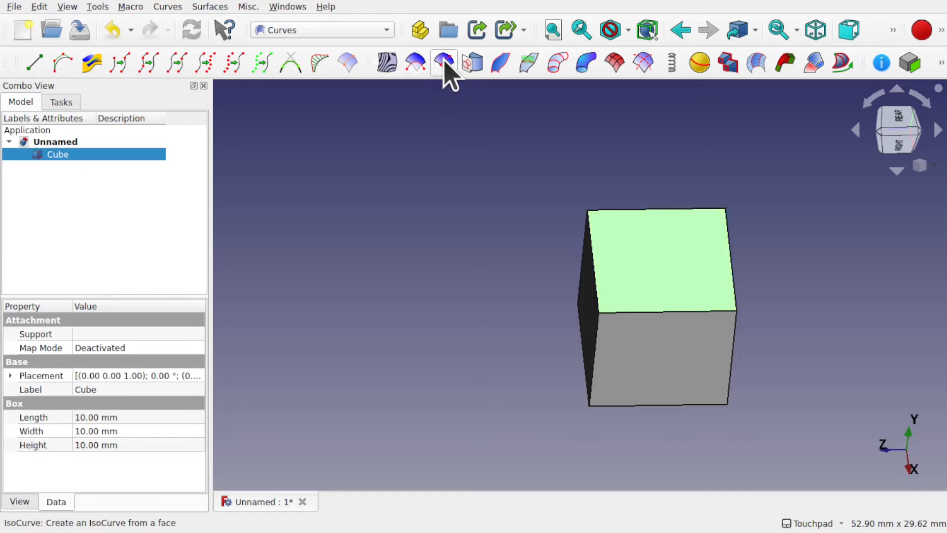
left_click(209, 7)
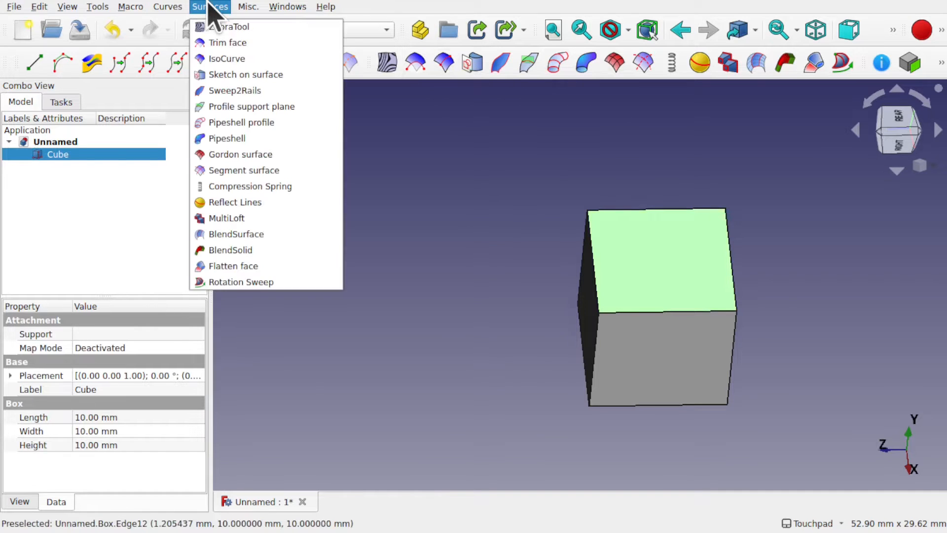
left_click(230, 64)
middle_click_drag(676, 269, 545, 297)
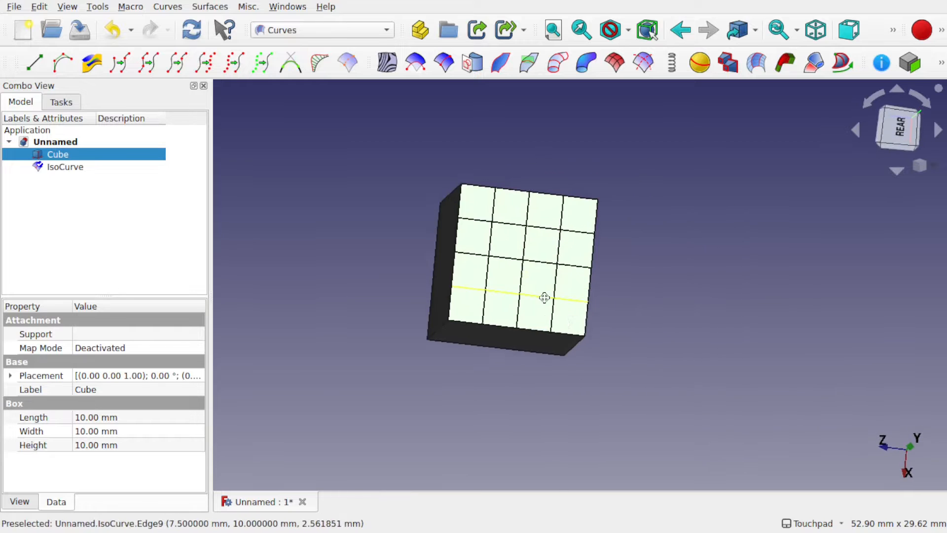
Step: Review the IsoCurve's Number U and Number V settings and set its mode to Single
left_click(63, 167)
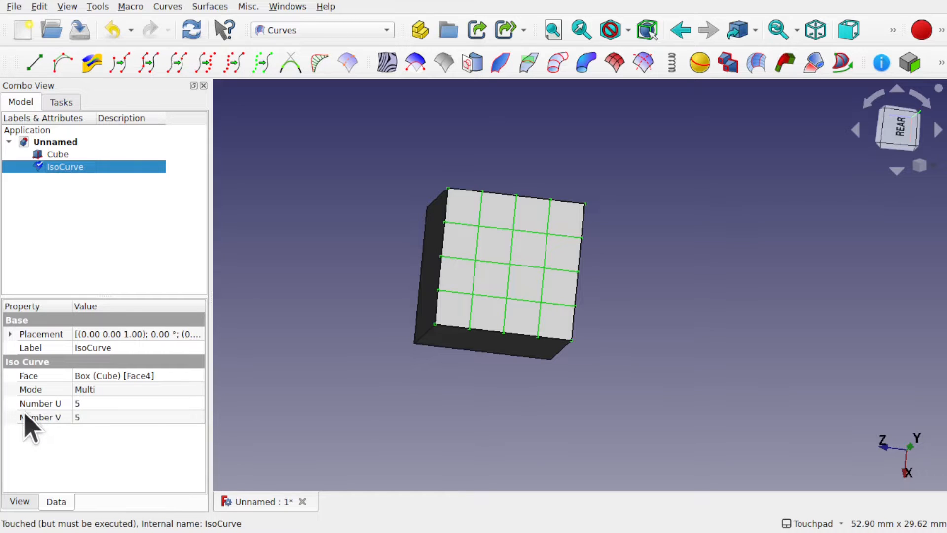
left_click(98, 403)
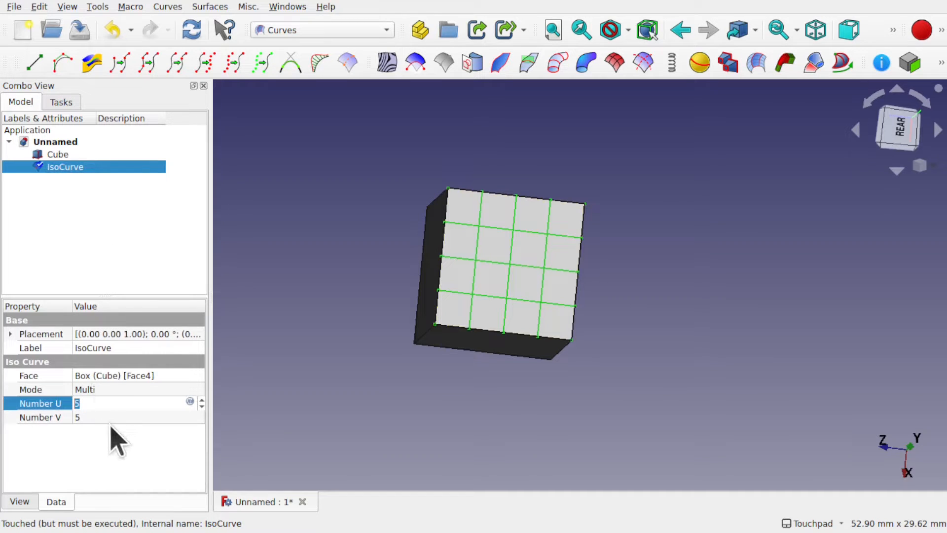
left_click(108, 417)
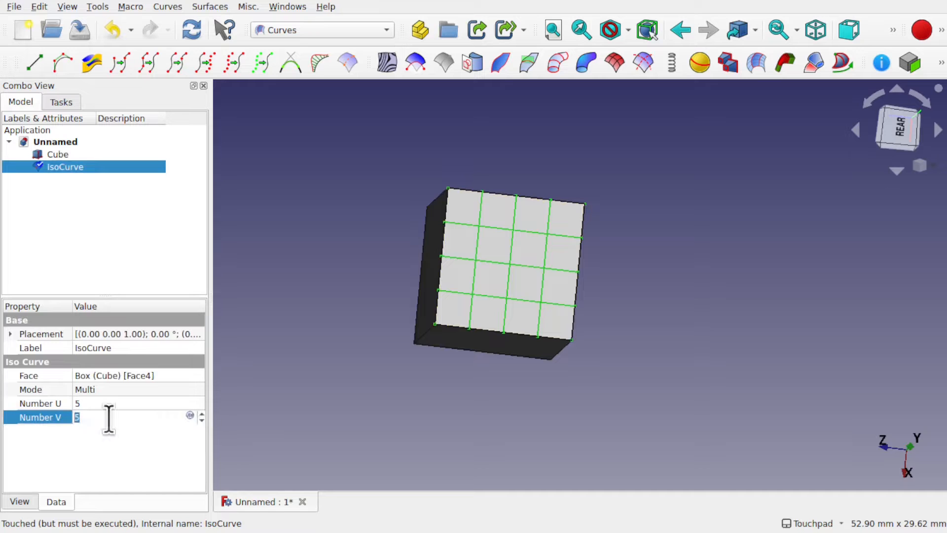
left_click(91, 404)
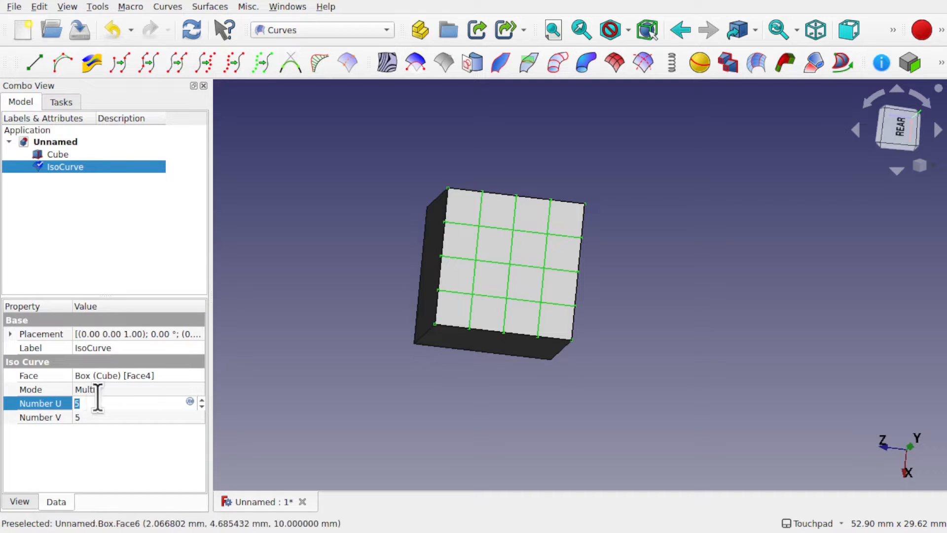
left_click(128, 394)
left_click(129, 393)
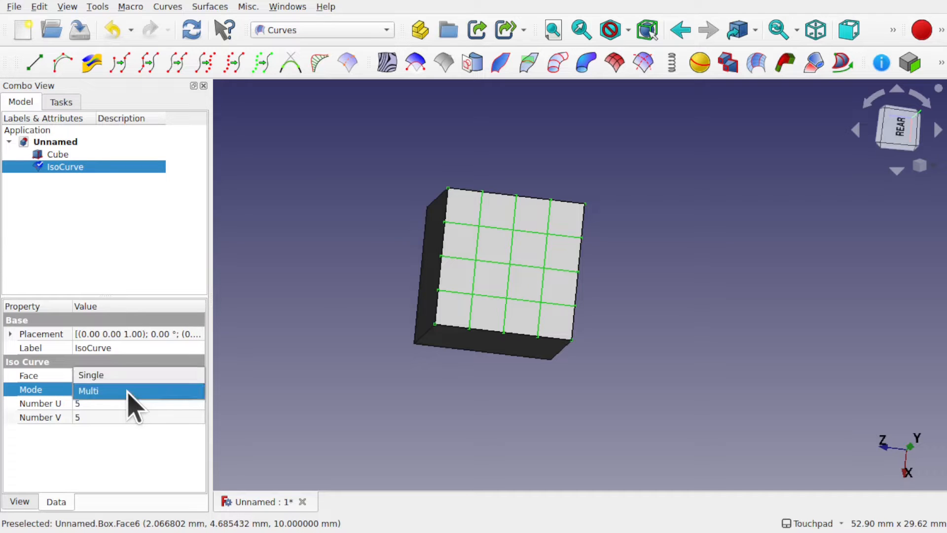
left_click(135, 376)
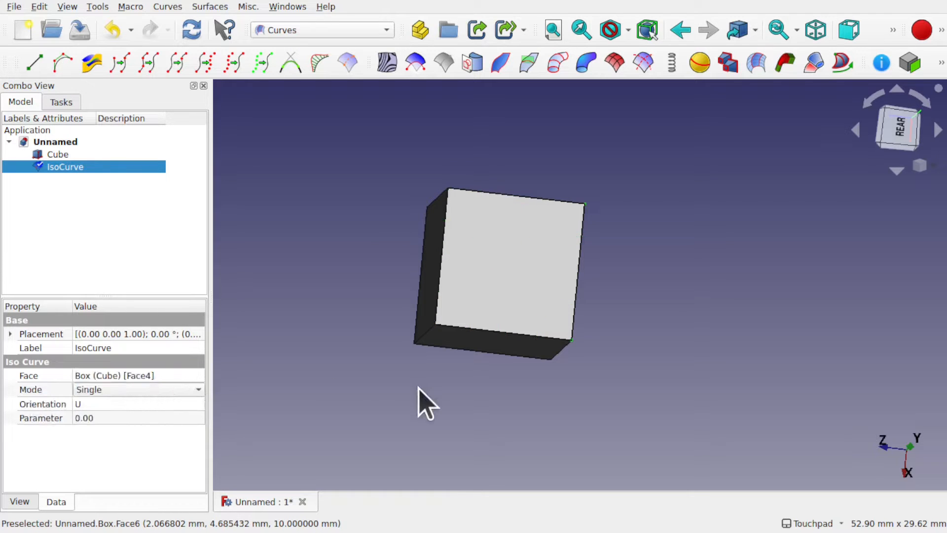
Step: Set the single IsoCurve's orientation to V and open its Parameter value for editing
left_click(69, 167)
left_click(108, 404)
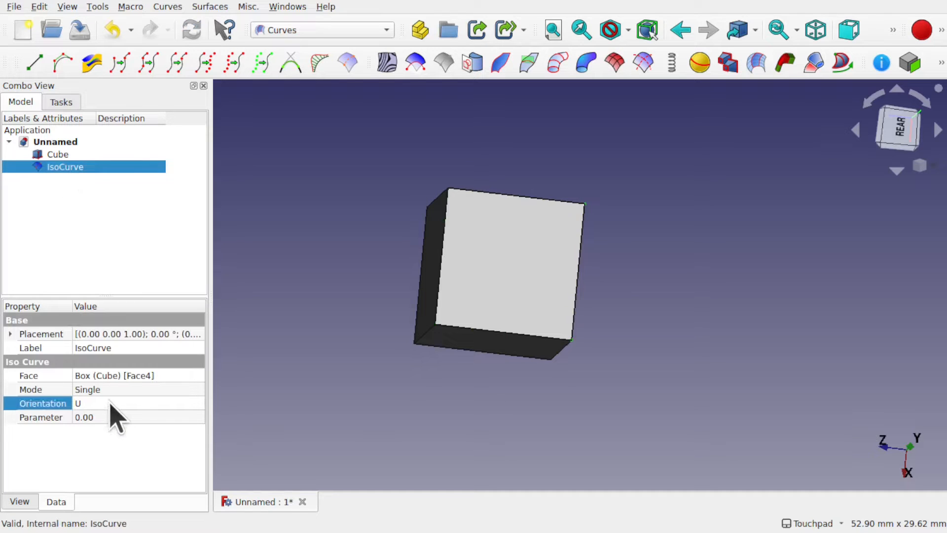
left_click(108, 404)
left_click(107, 420)
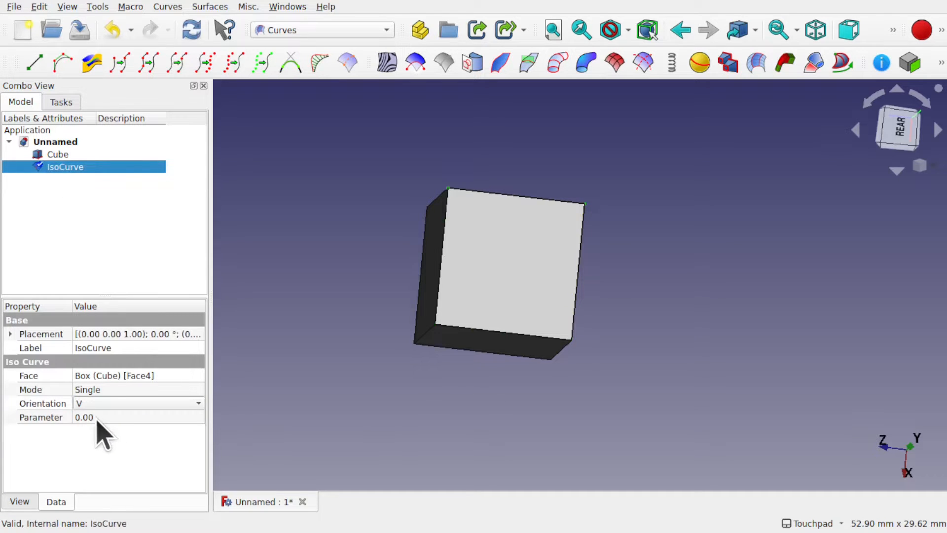
left_click(116, 418)
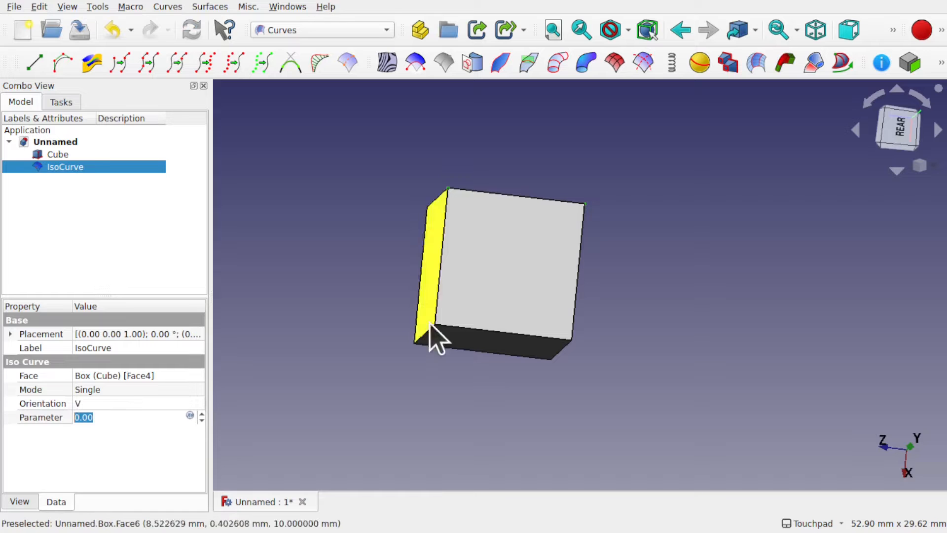
left_click_drag(498, 294, 548, 369, "alt")
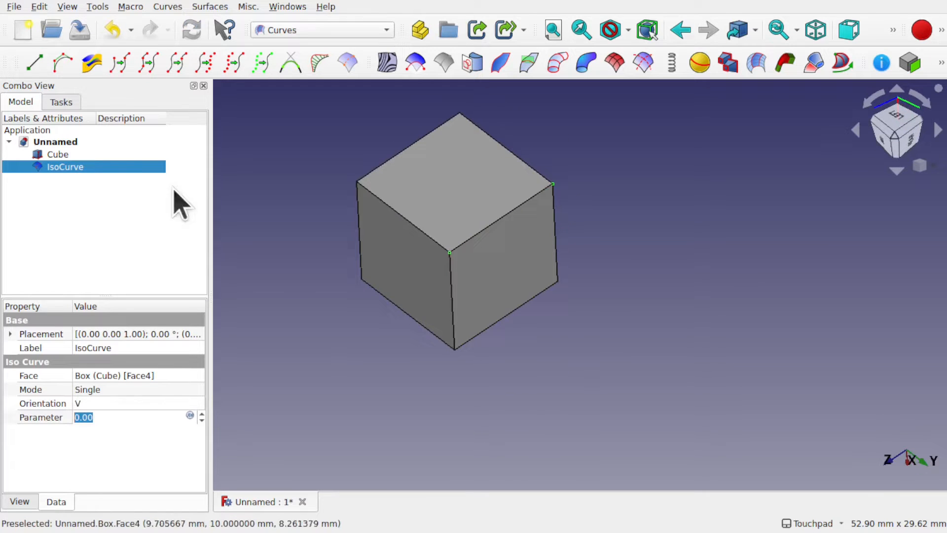
Step: Check the first cube's dimensions and add a second cube in the Part workbench
left_click(58, 155)
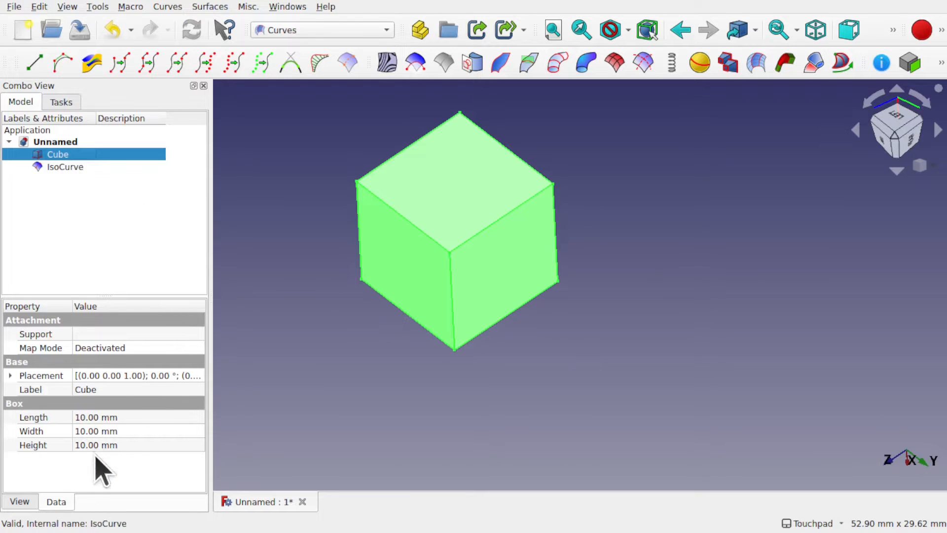
left_click(264, 339)
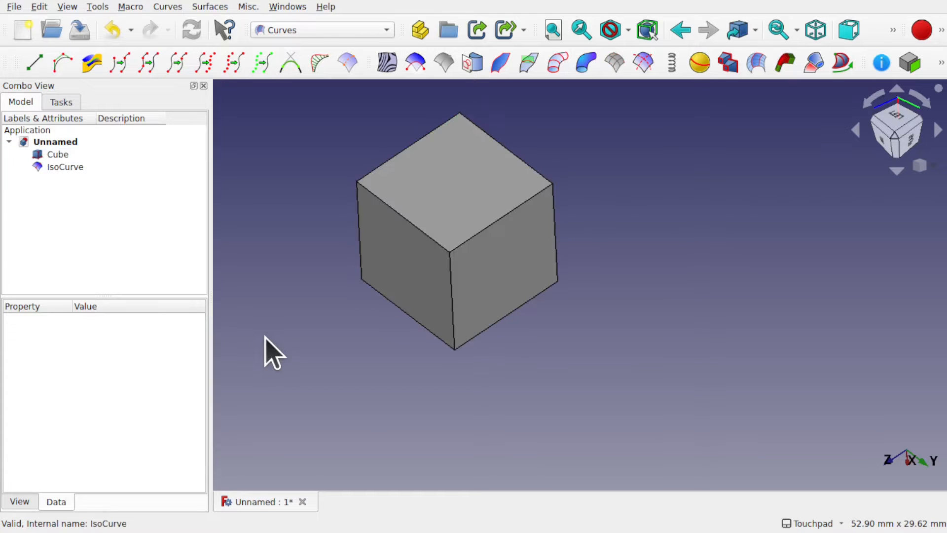
left_click(303, 31)
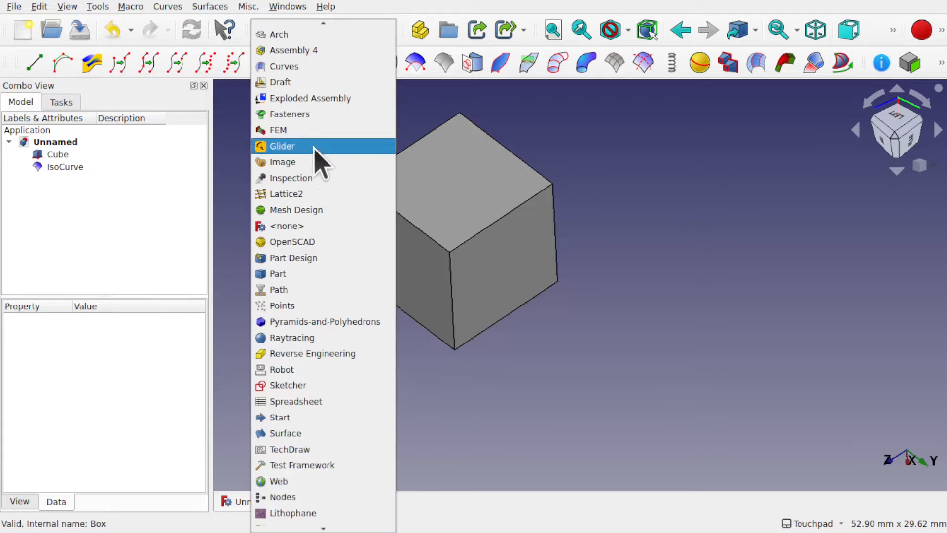
left_click(326, 274)
left_click(22, 63)
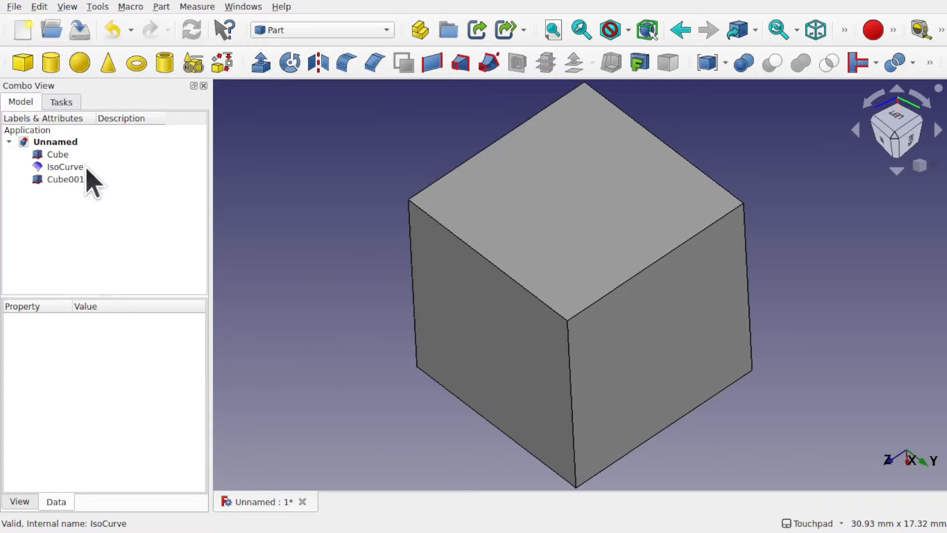
Step: Set the second cube's length, width and height to 20 mm each
left_click(64, 180)
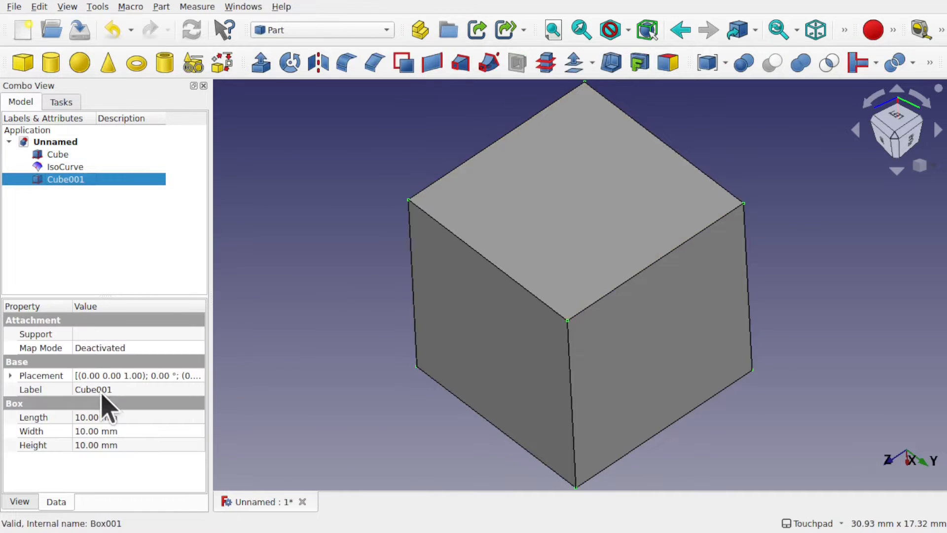
left_click(140, 418)
type("20")
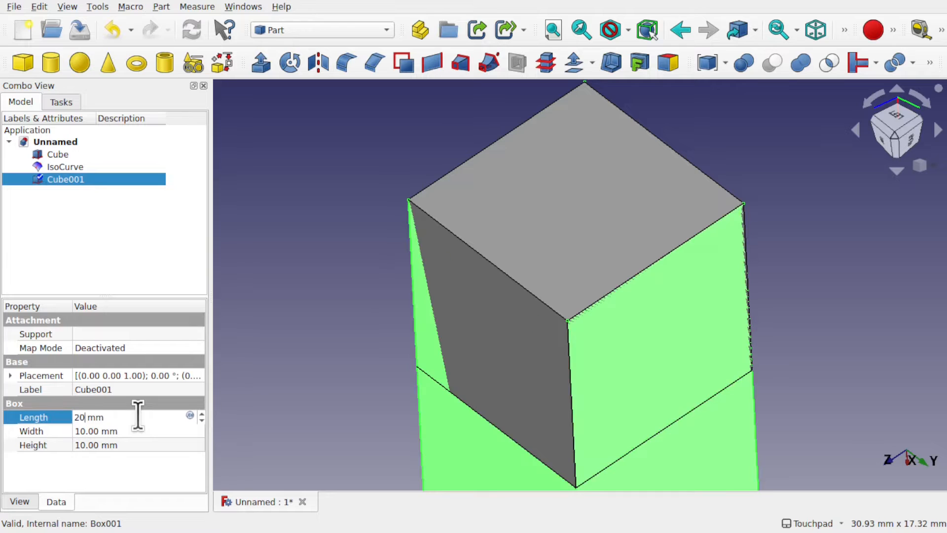
left_click(141, 432)
type("20")
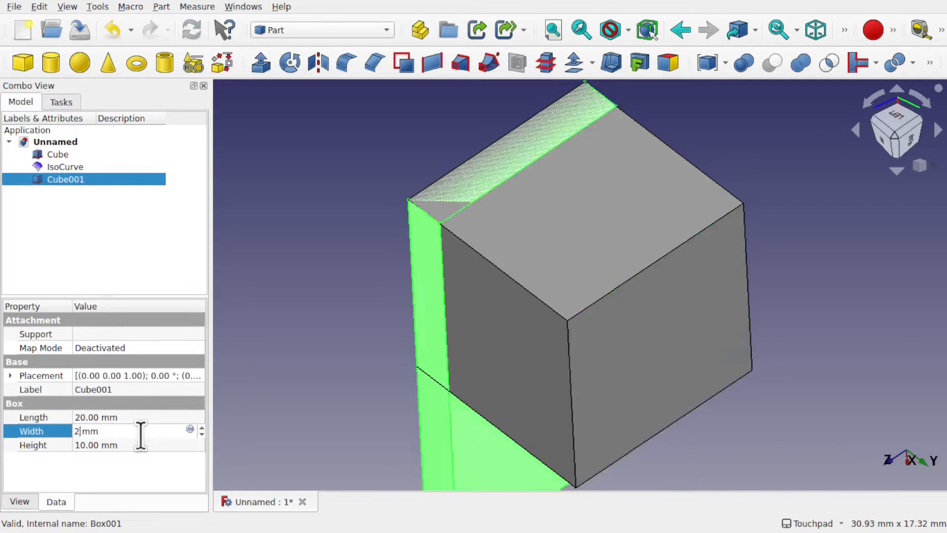
left_click(143, 445)
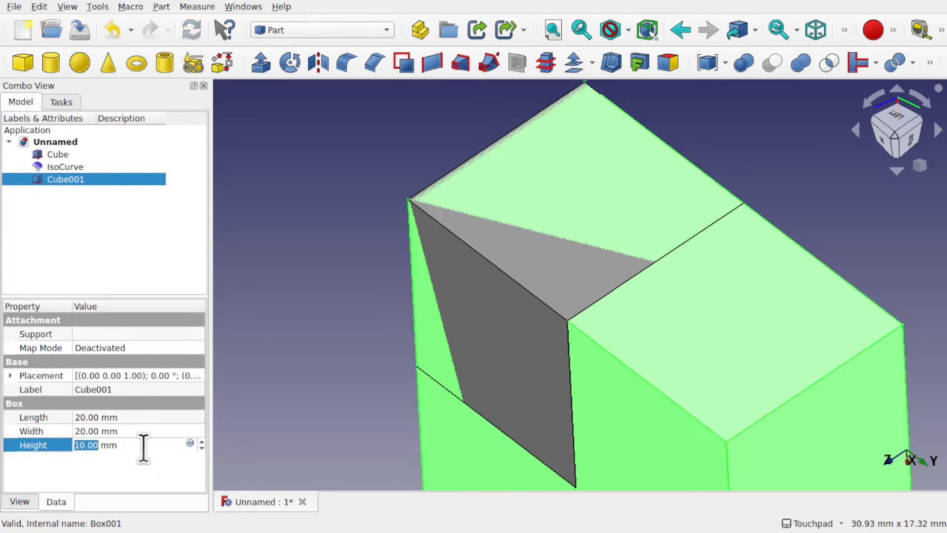
type("20")
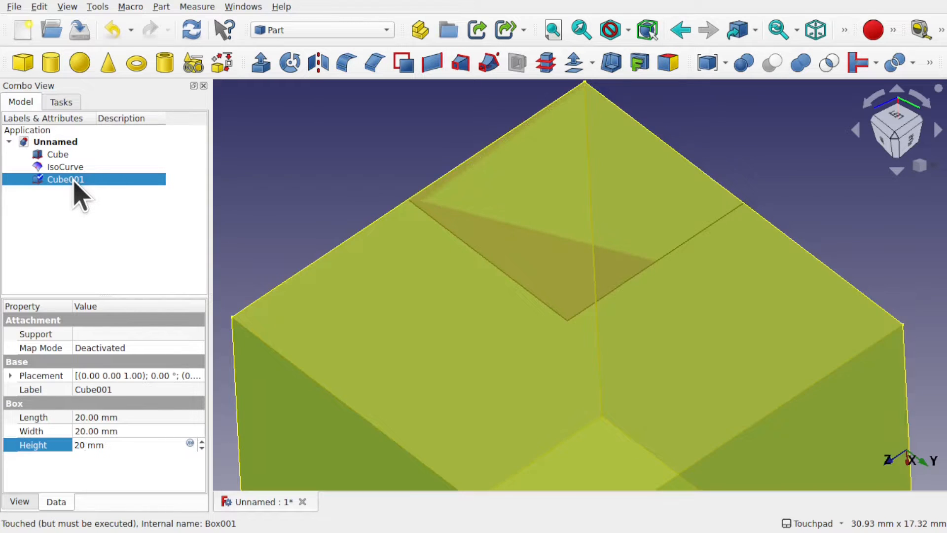
Step: Transform the 20 mm cube by about -27.5 mm along its Z axis, clear of the small cube
right_click(74, 179)
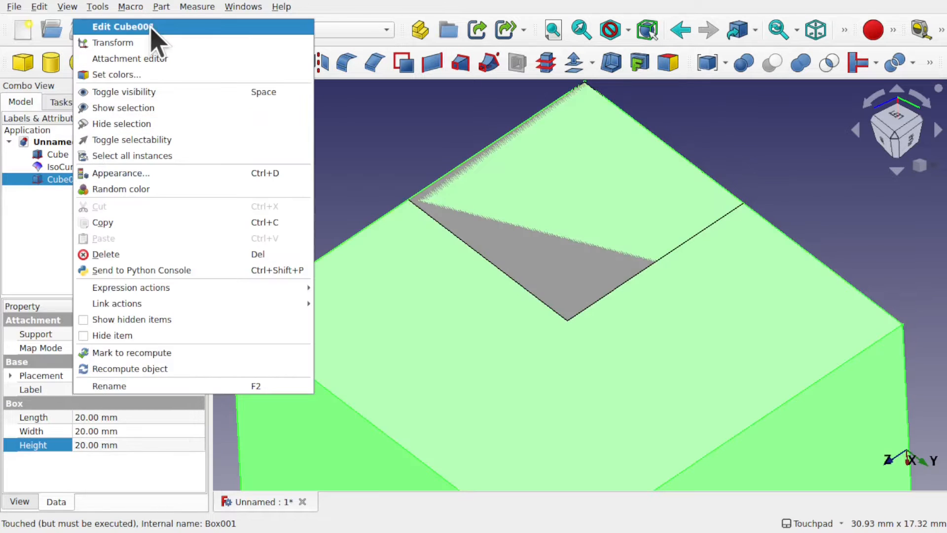
left_click(158, 40)
scroll(468, 252, "down", 5)
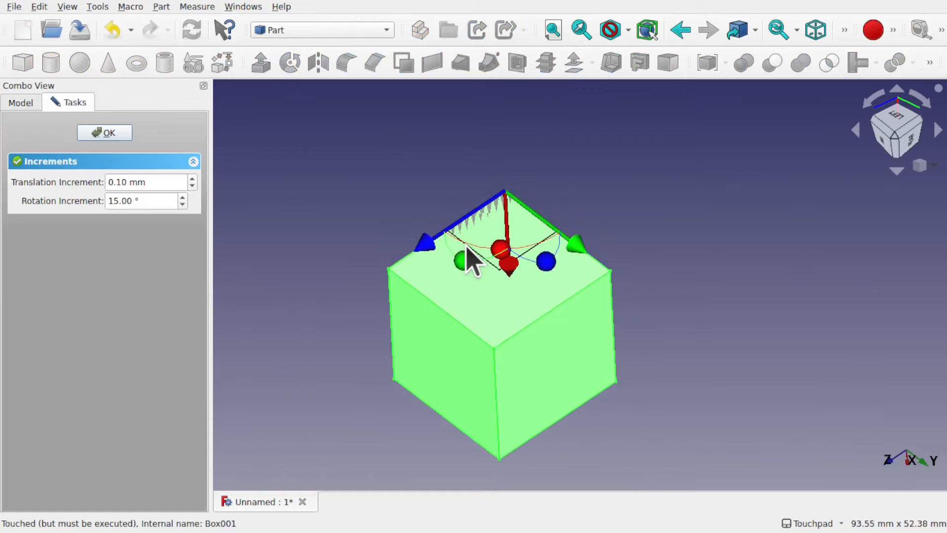
left_click_drag(434, 259, 620, 184)
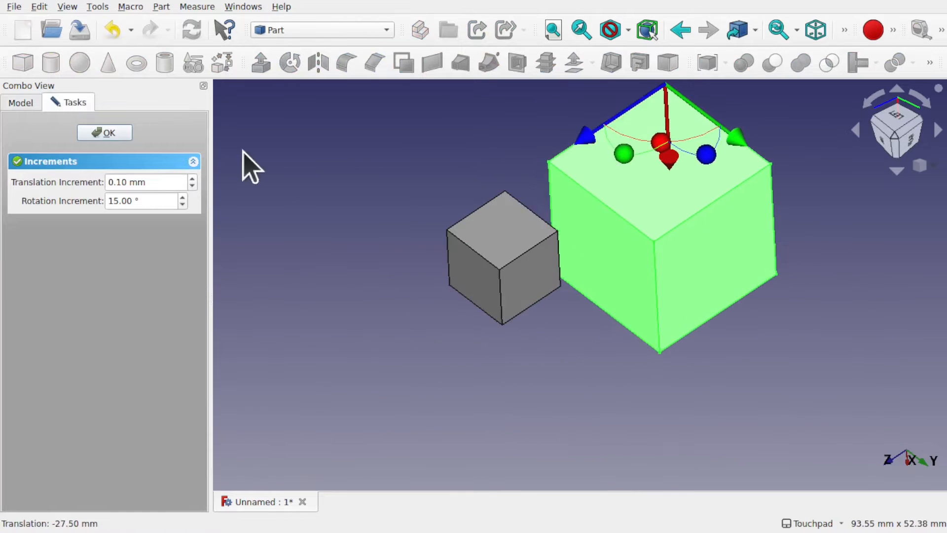
left_click(105, 133)
middle_click_drag(425, 254, 457, 296)
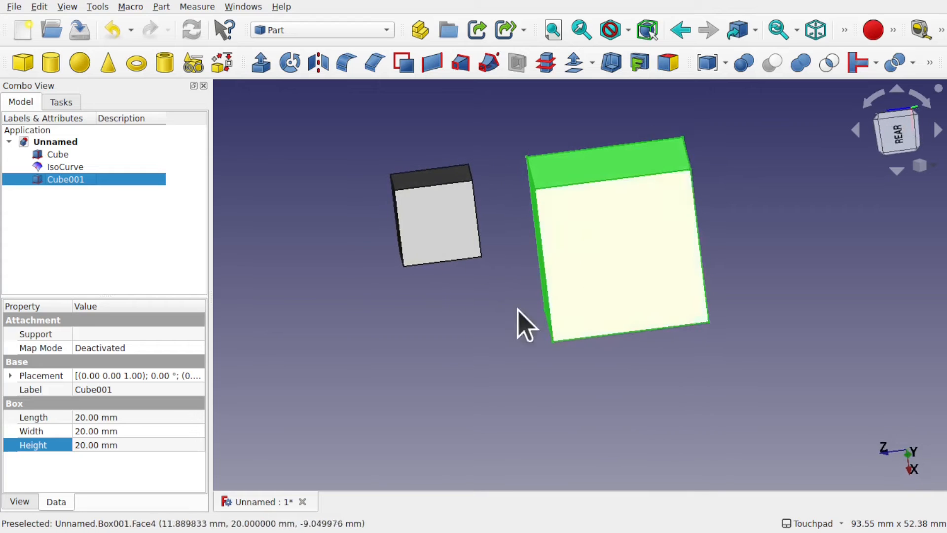
left_click(469, 321)
Step: Create an IsoCurve on the larger cube's face facing the positive Y direction with the Curves workbench
left_click(77, 168)
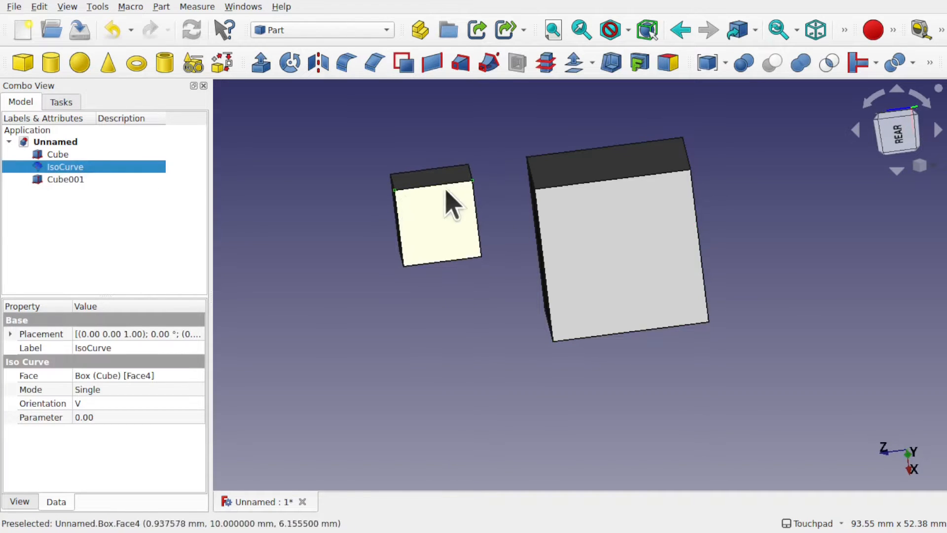
left_click(646, 241)
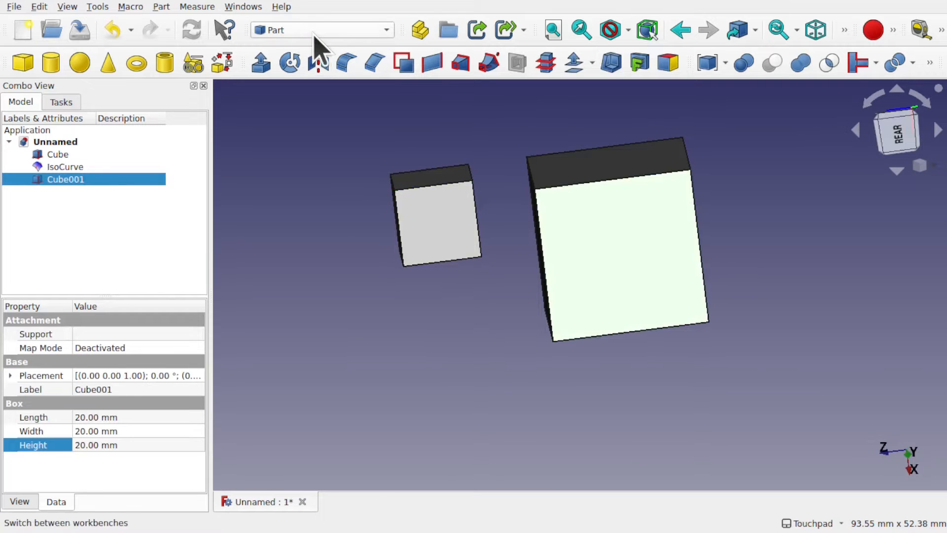
left_click(316, 31)
left_click(305, 50)
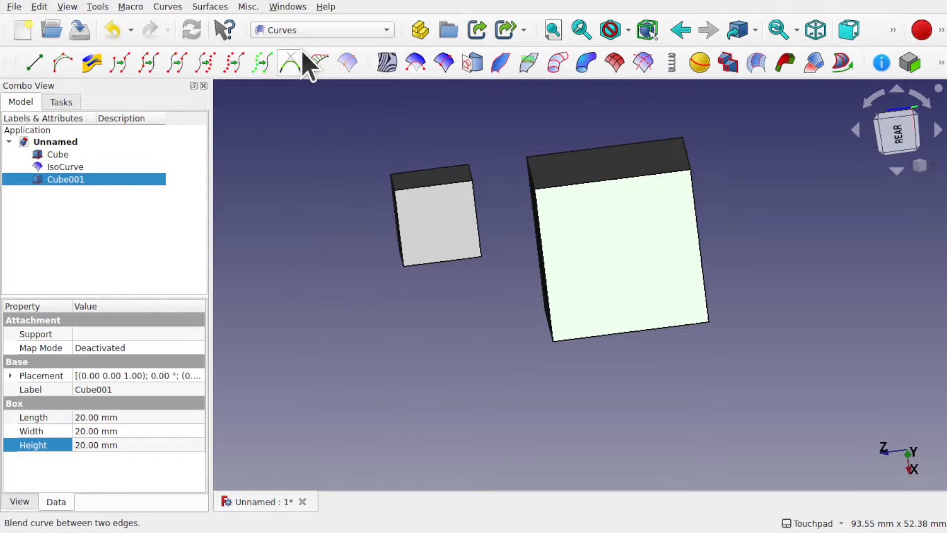
left_click(444, 74)
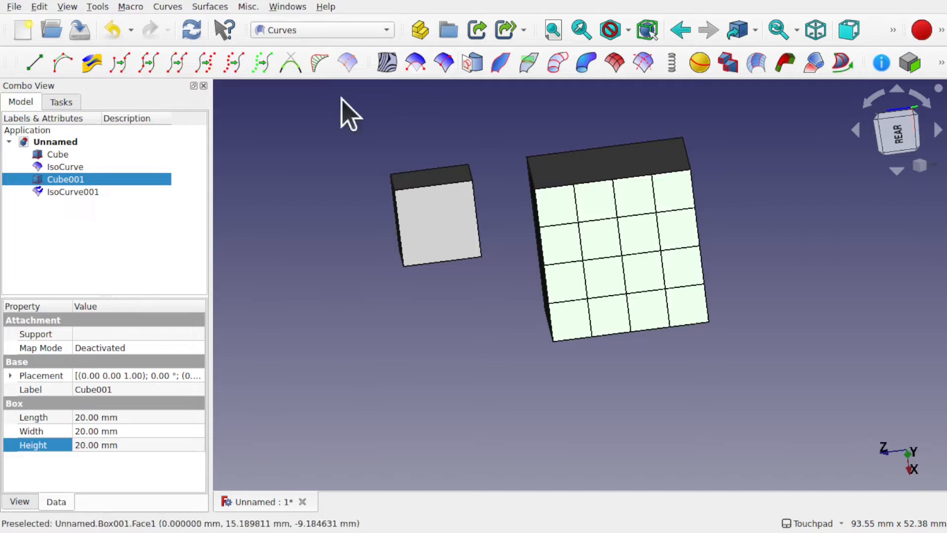
Step: Set the larger cube's IsoCurve to Single mode with V orientation
left_click(96, 192)
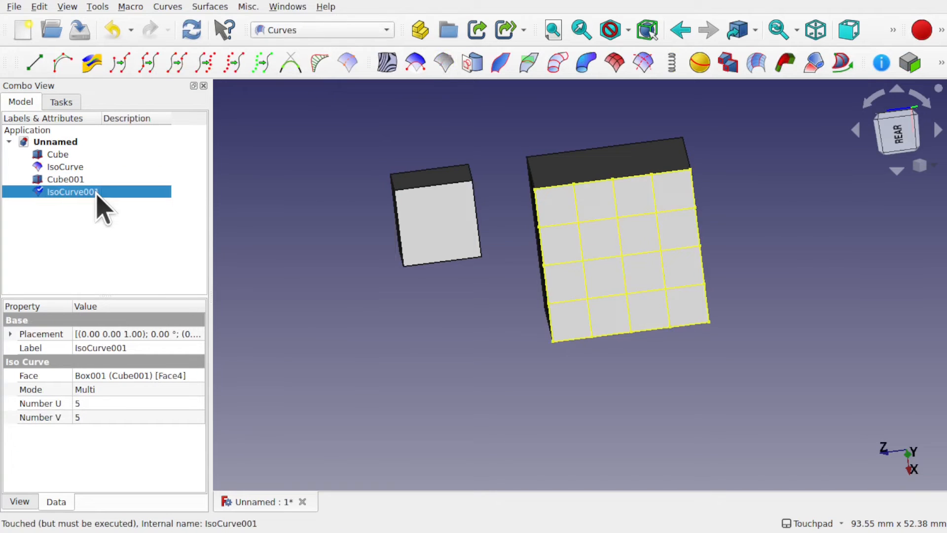
left_click(122, 390)
left_click(121, 389)
left_click(123, 379)
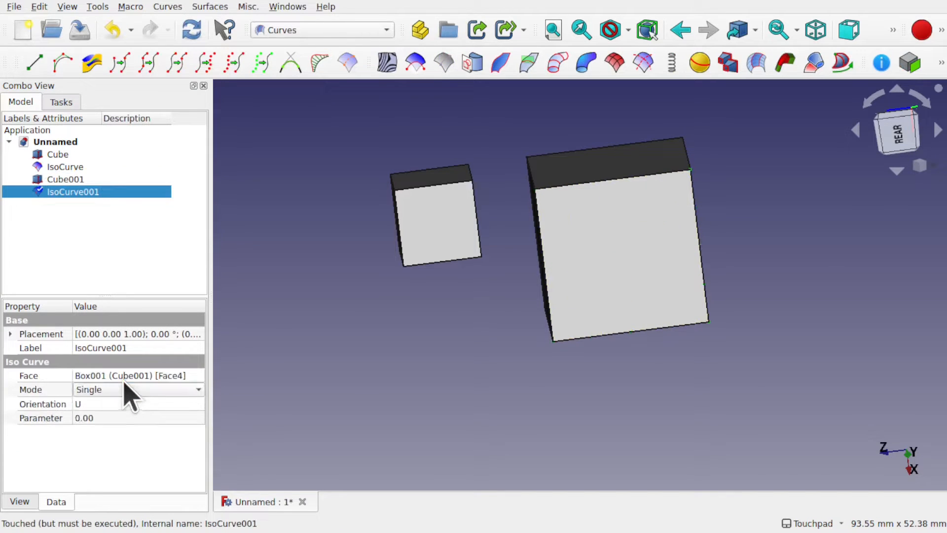
left_click(111, 404)
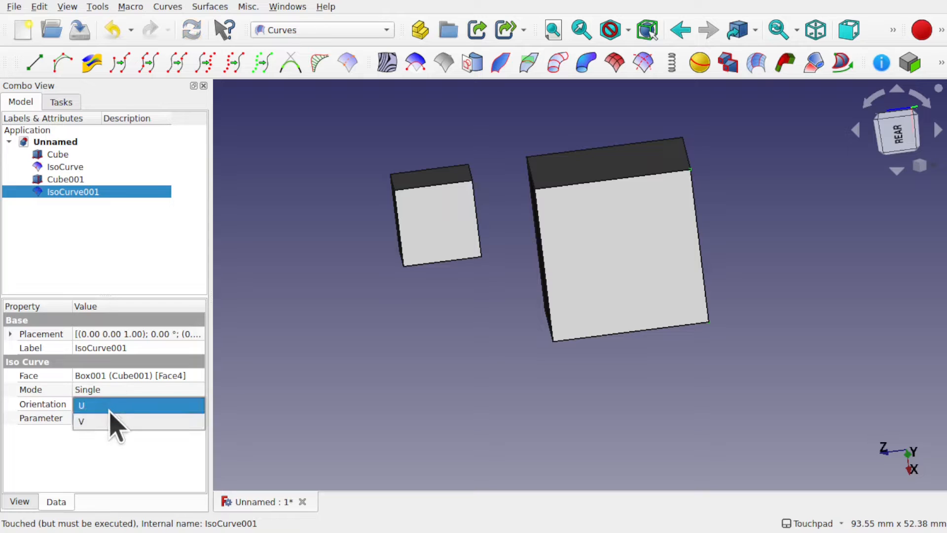
left_click(110, 420)
Step: Try to set the larger cube's IsoCurve parameter to 100
left_click(81, 417)
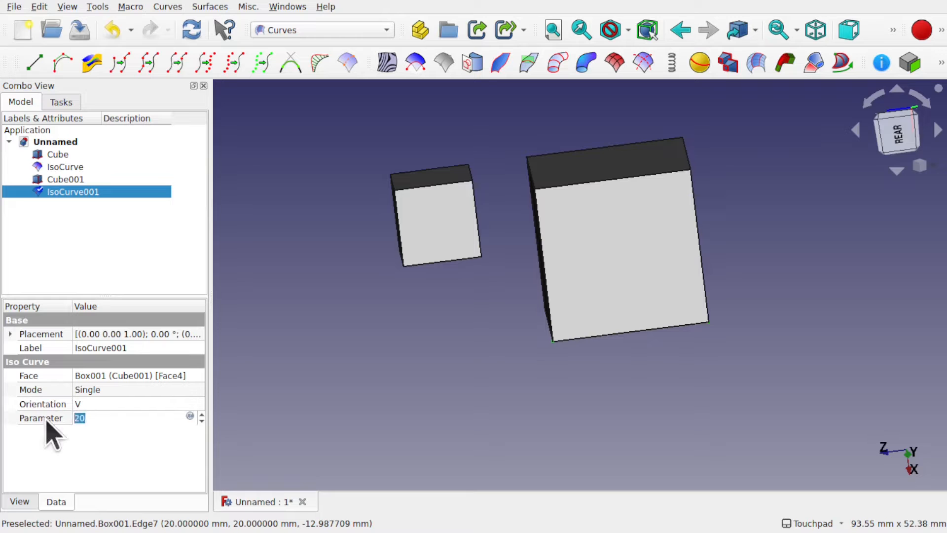
type("100")
key("Return")
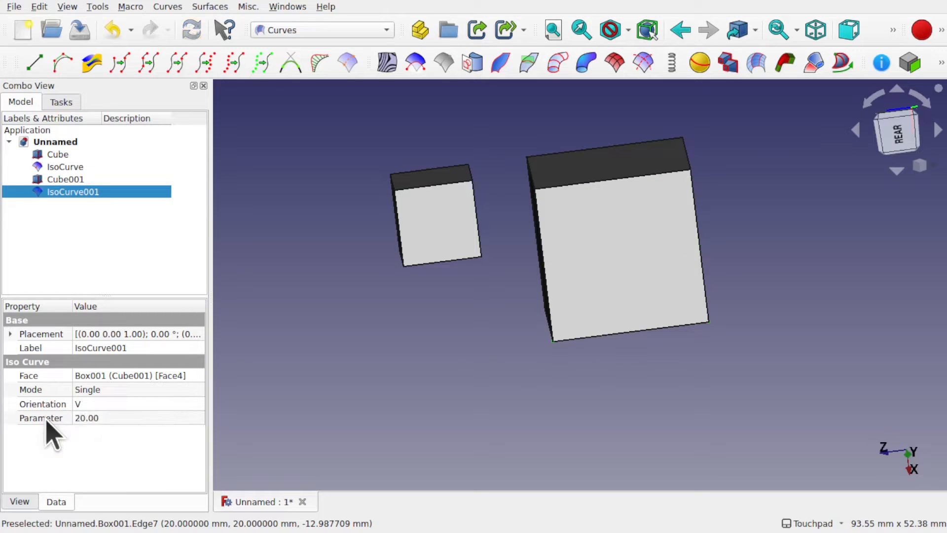
Step: Set the larger cube's IsoCurve parameter to 10
left_click(101, 419)
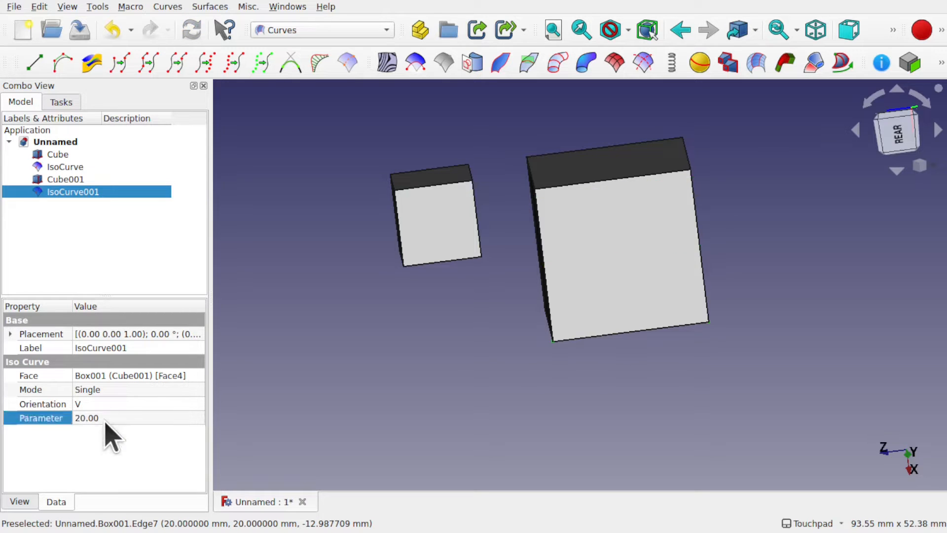
type("10")
key("Return")
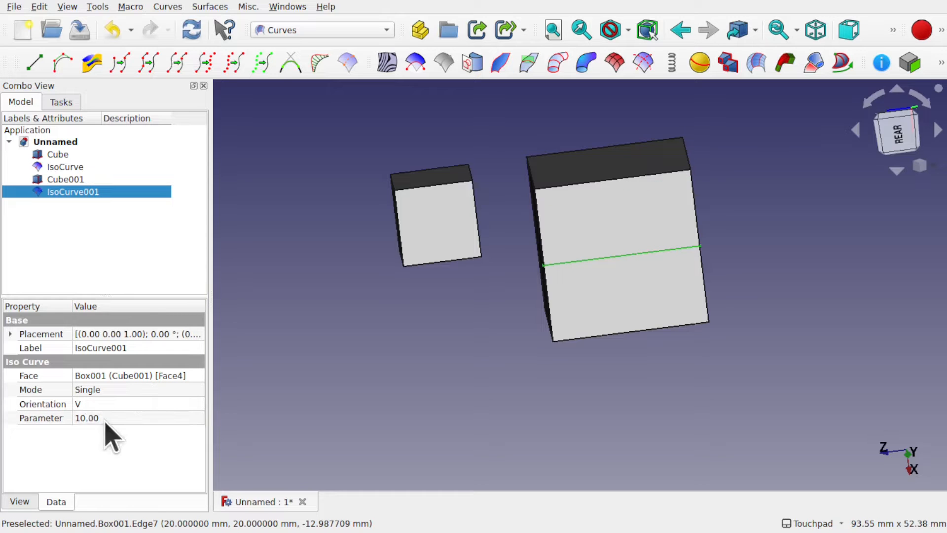
left_click(111, 419)
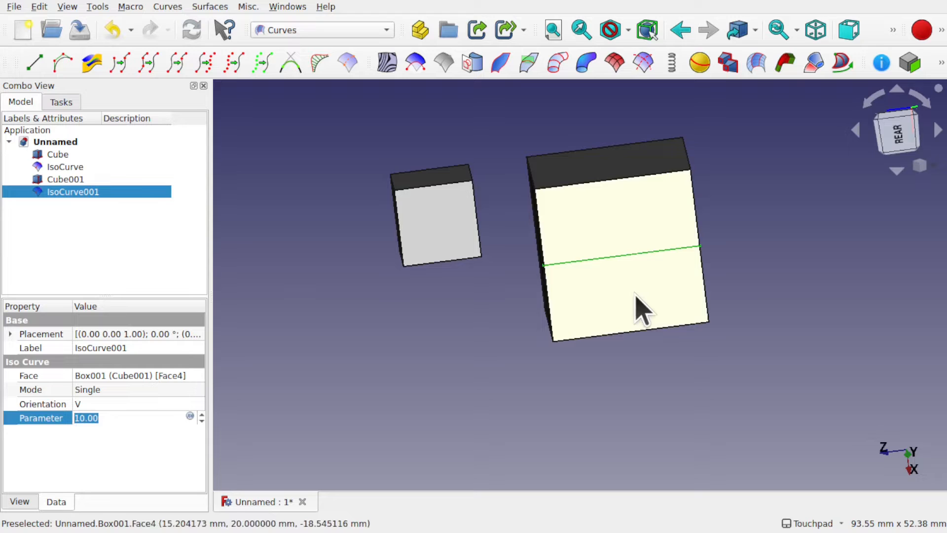
Step: Try to set the smaller cube's IsoCurve parameter to 20
left_click(78, 167)
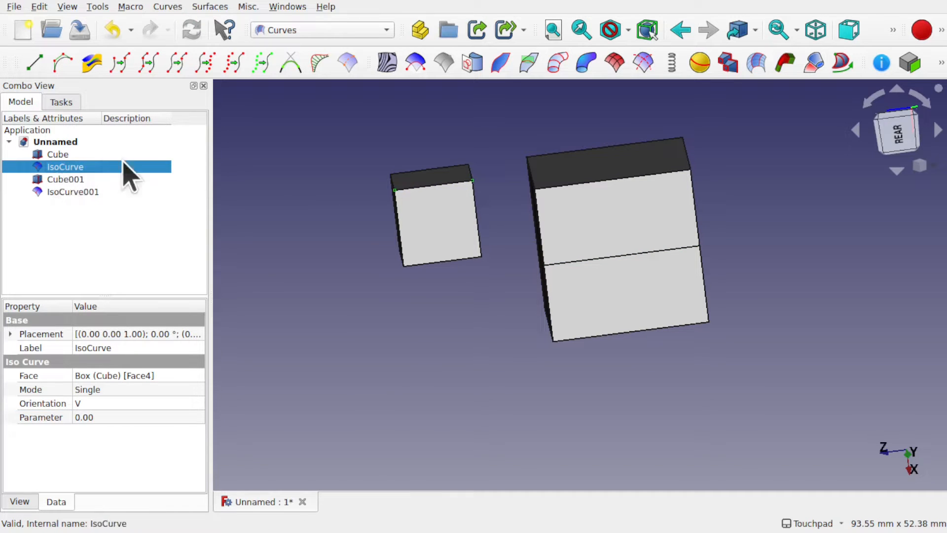
left_click(140, 416)
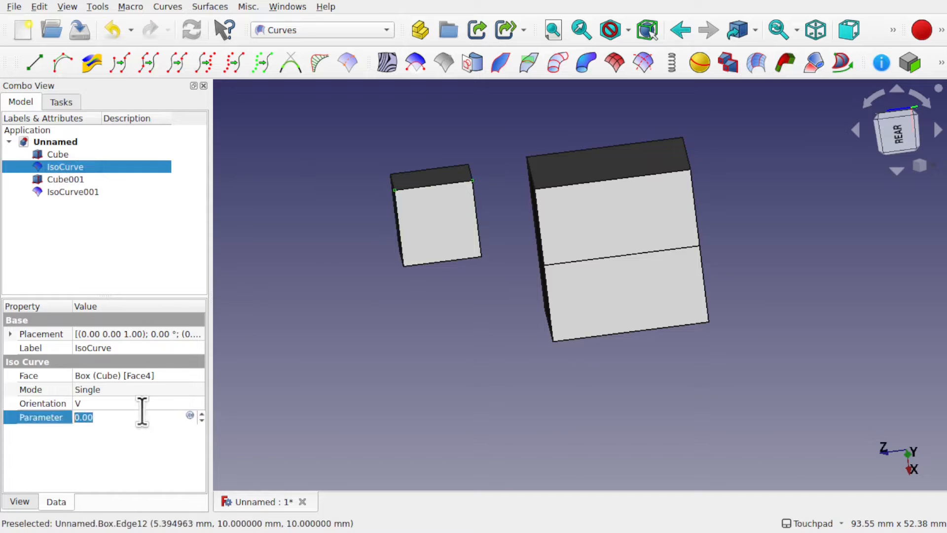
type("20")
key("Return")
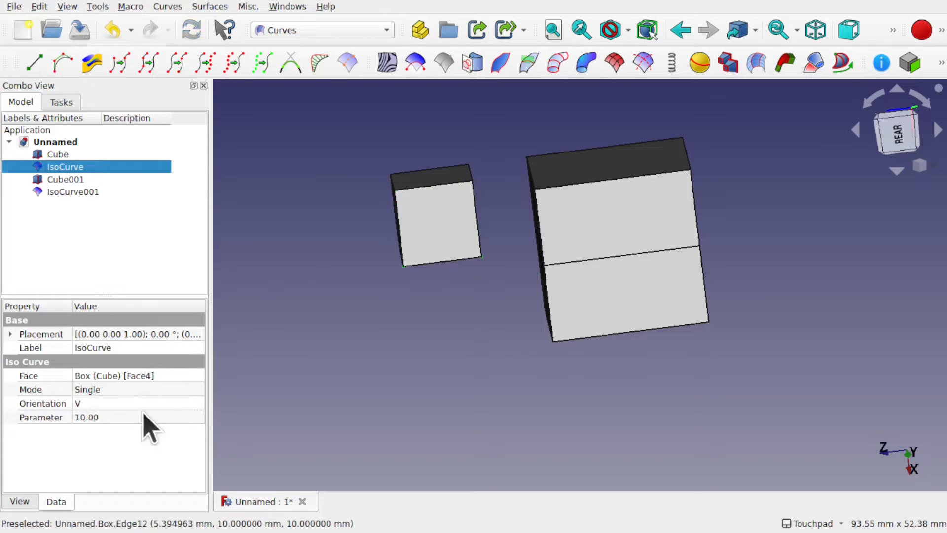
Step: Set the smaller cube's IsoCurve parameter to 5 and clear the selection
left_click(129, 420)
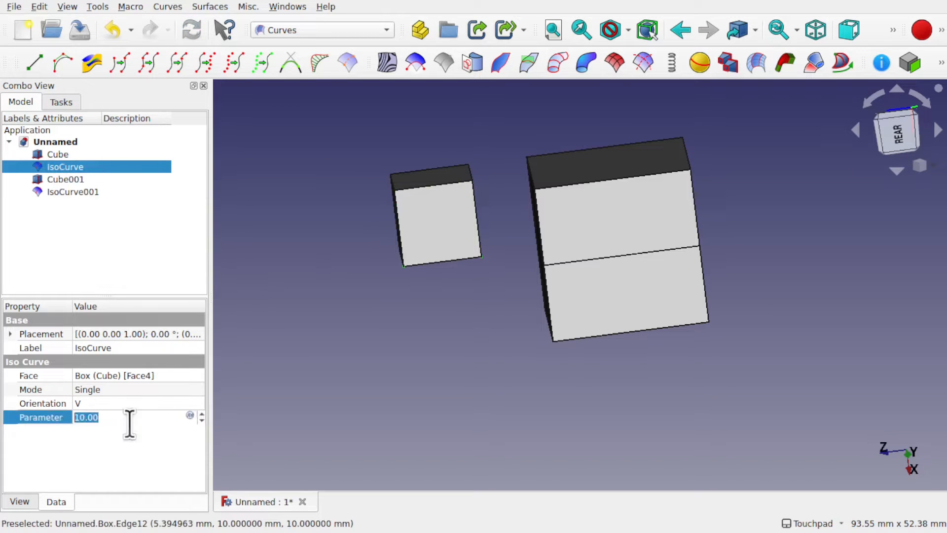
type("5")
key("Return")
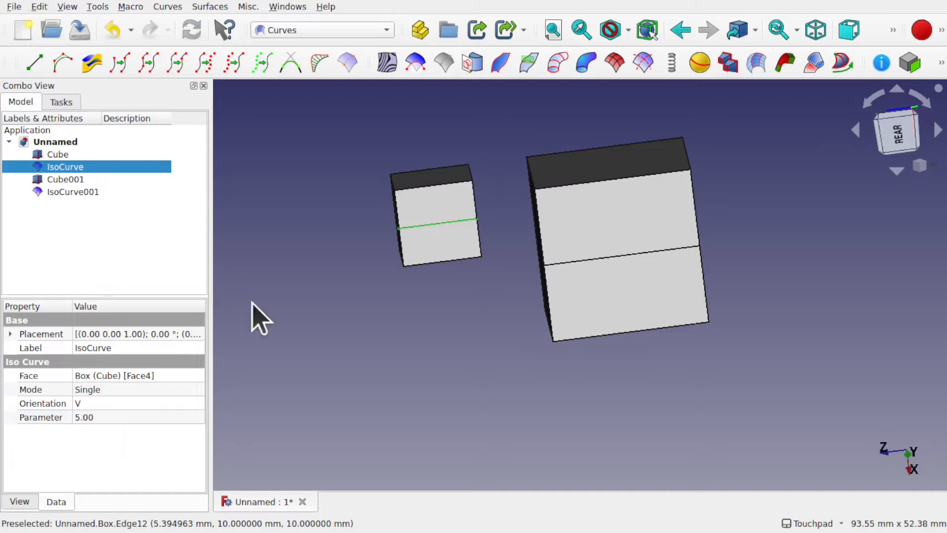
left_click(475, 291)
scroll(473, 301, "down", 4)
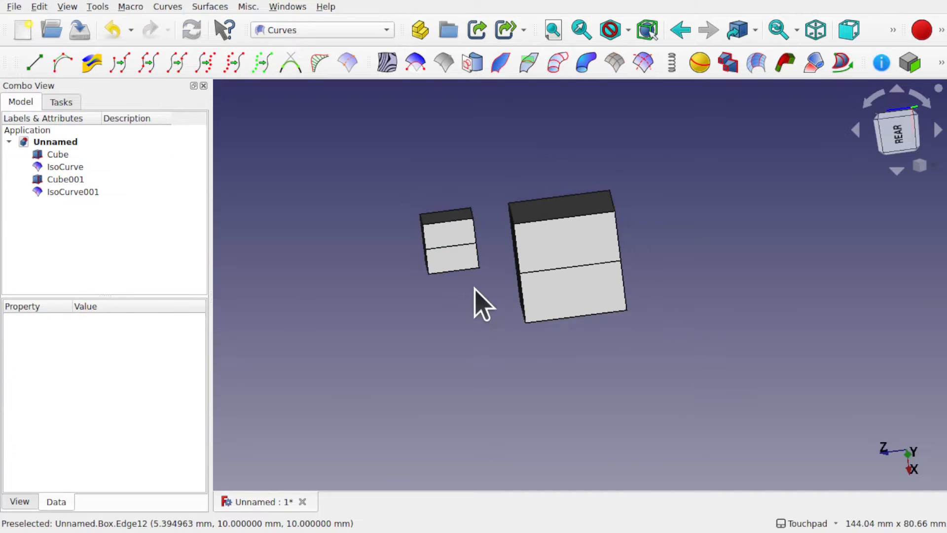
Step: Switch to the Part workbench and add a sphere with the default 5 mm radius
left_click(316, 30)
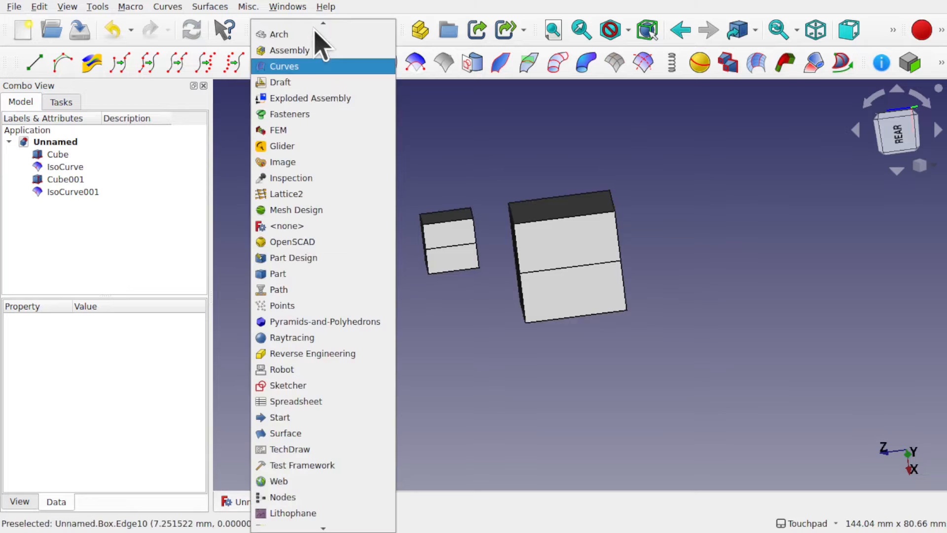
left_click(312, 274)
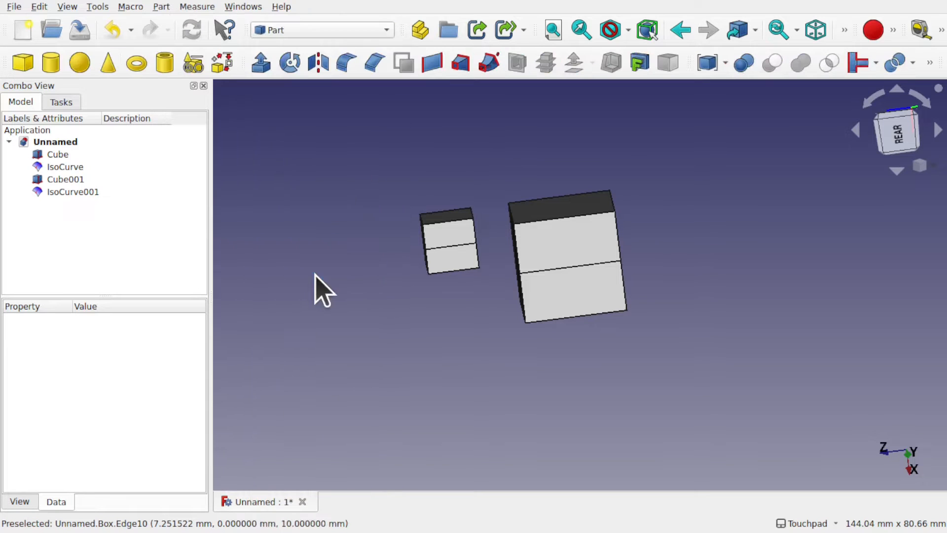
left_click(79, 64)
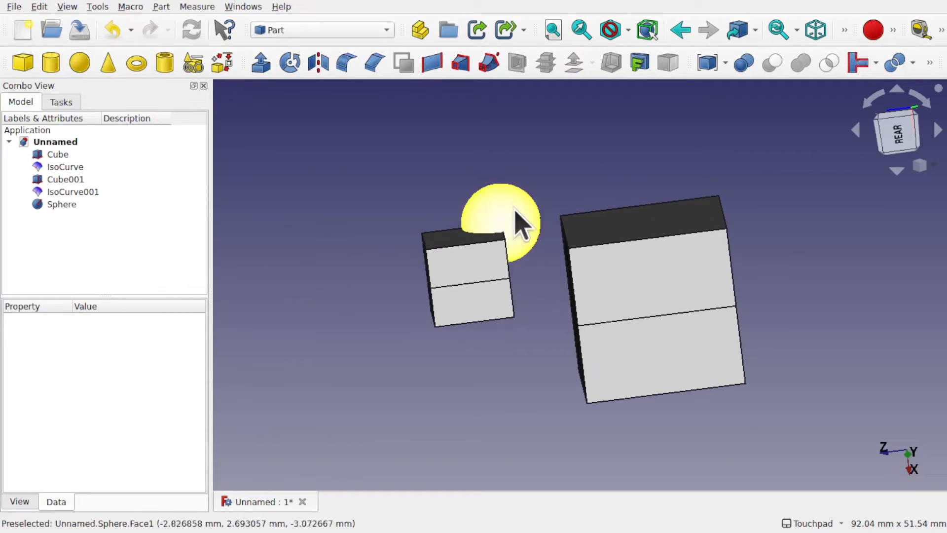
left_click(513, 230)
Step: Transform the sphere along negative X and about 5.9 mm along Z, clear of the small cube
right_click(111, 204)
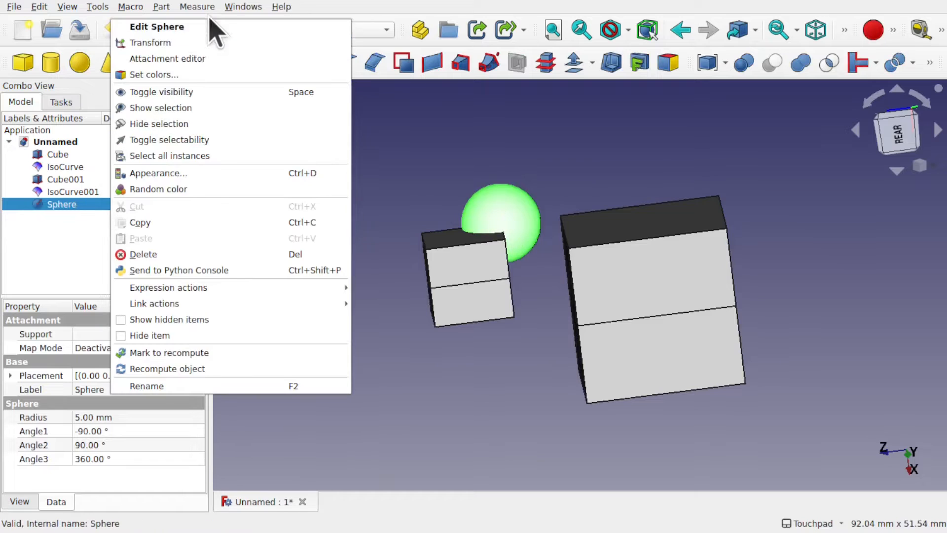
left_click(197, 44)
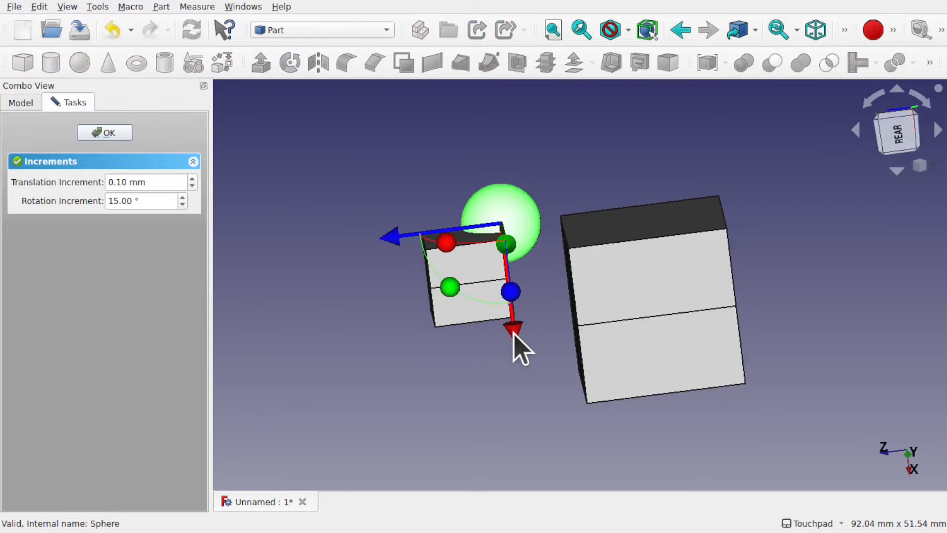
left_click_drag(518, 345, 516, 271)
left_click_drag(388, 178, 335, 183)
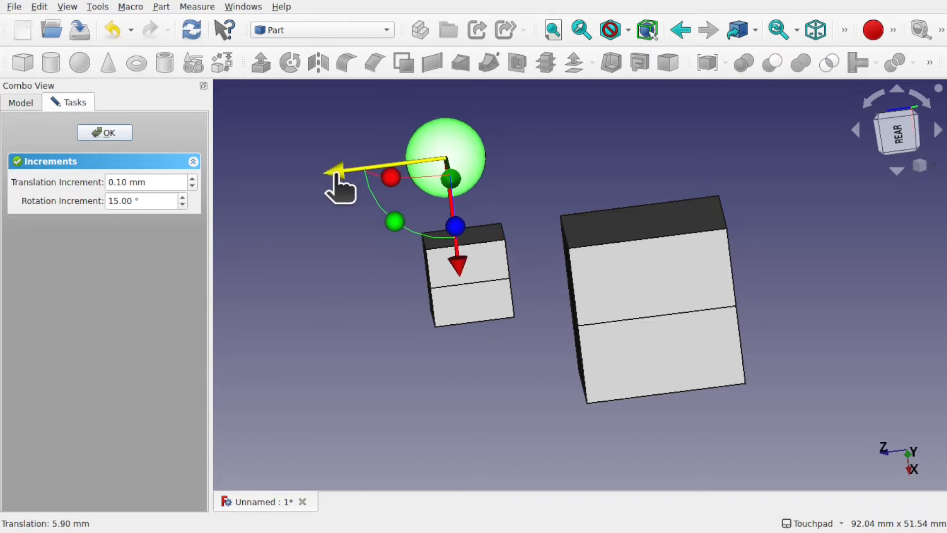
left_click(101, 132)
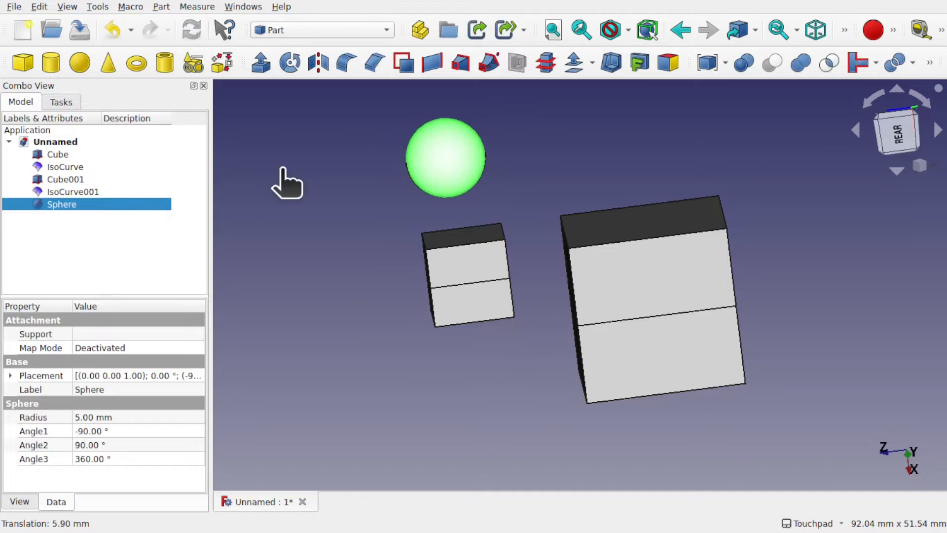
left_click(288, 183)
Step: Add a second sphere and set its radius to 10 mm
left_click(79, 63)
left_click(69, 217)
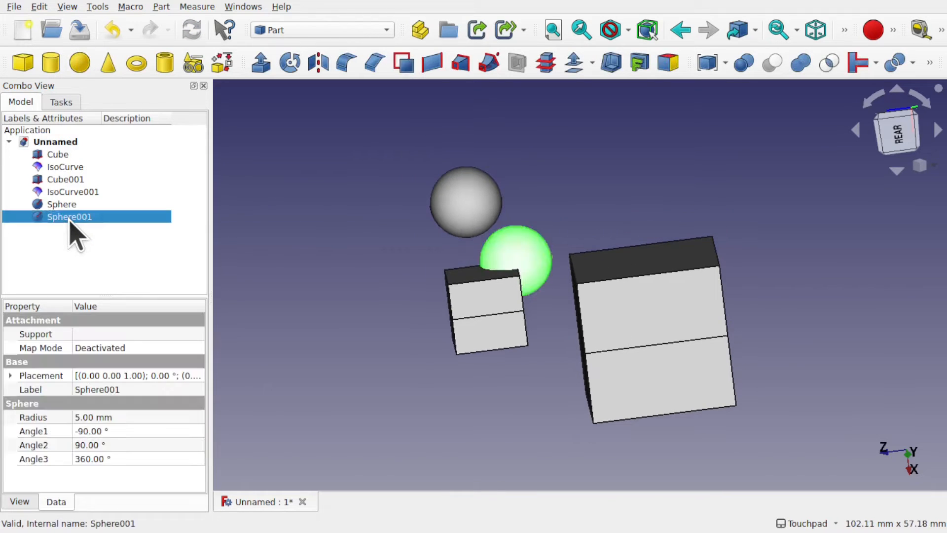
left_click(152, 416)
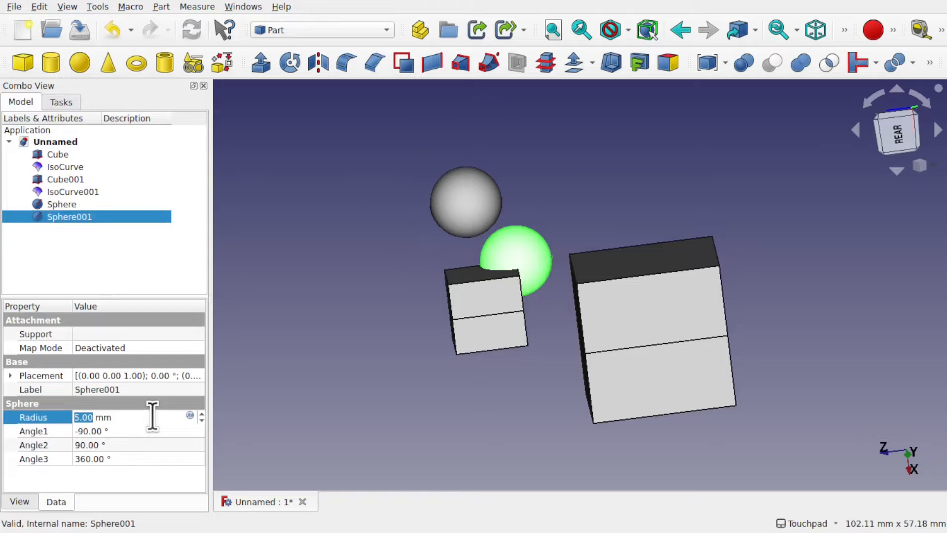
left_click(344, 414)
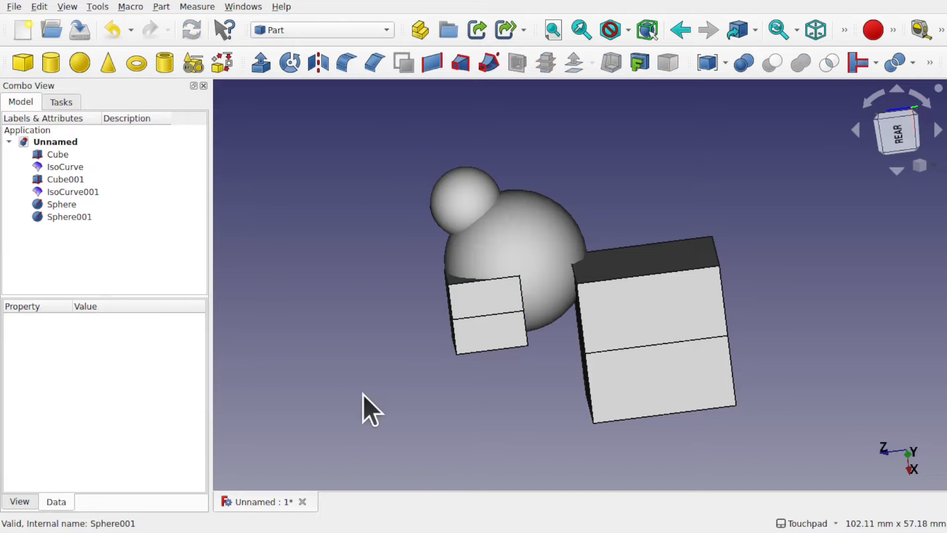
Step: Transform the 10 mm radius sphere by about -20.5 mm along Z and -12.5 mm along X, clear of the larger cube
left_click(67, 218)
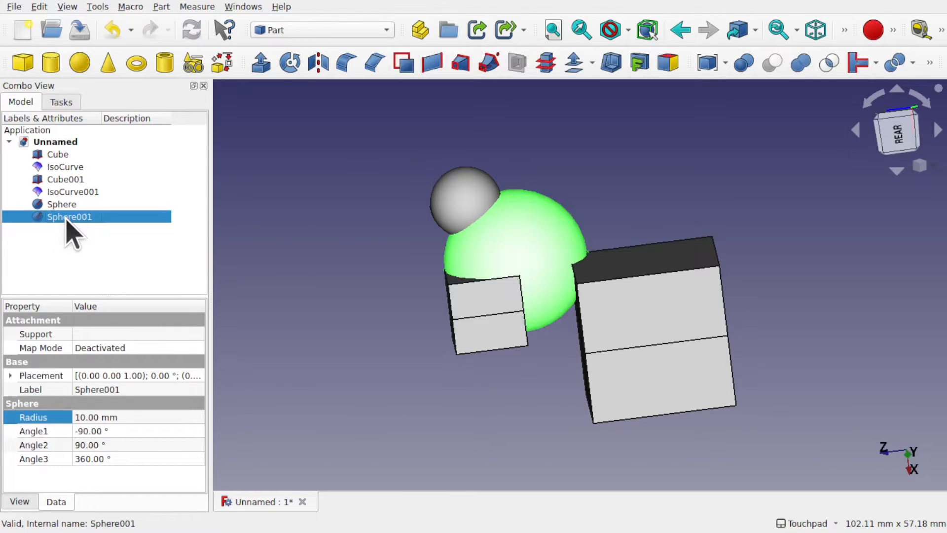
right_click(66, 218)
left_click(149, 42)
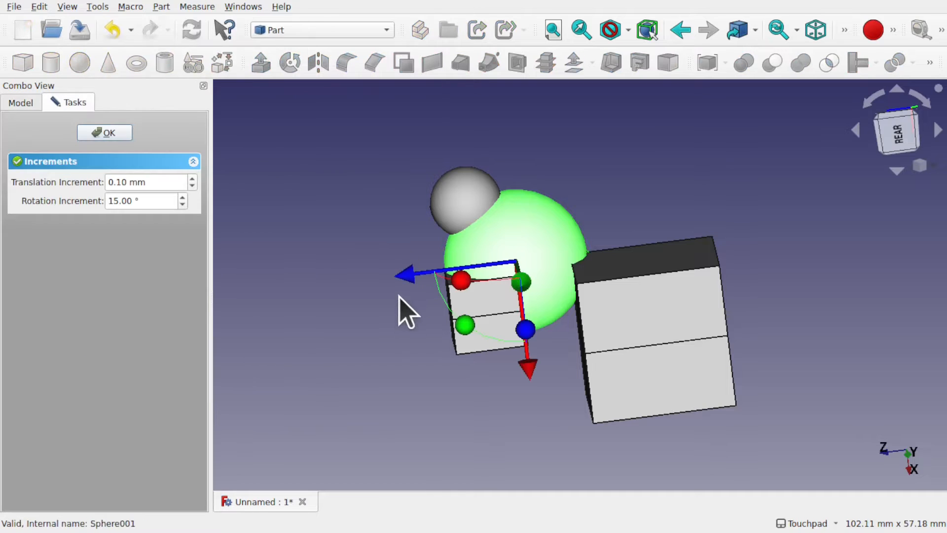
left_click_drag(401, 278, 548, 252)
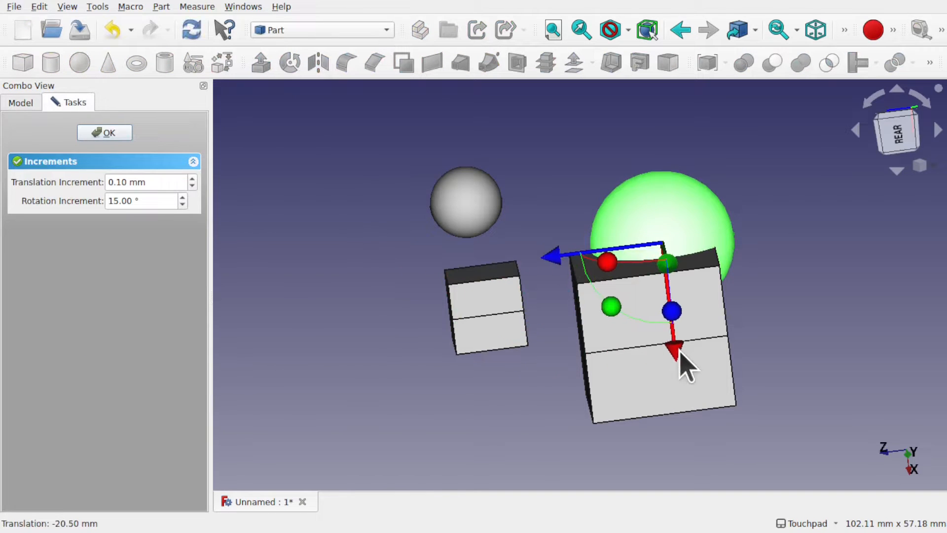
left_click_drag(680, 358, 668, 276)
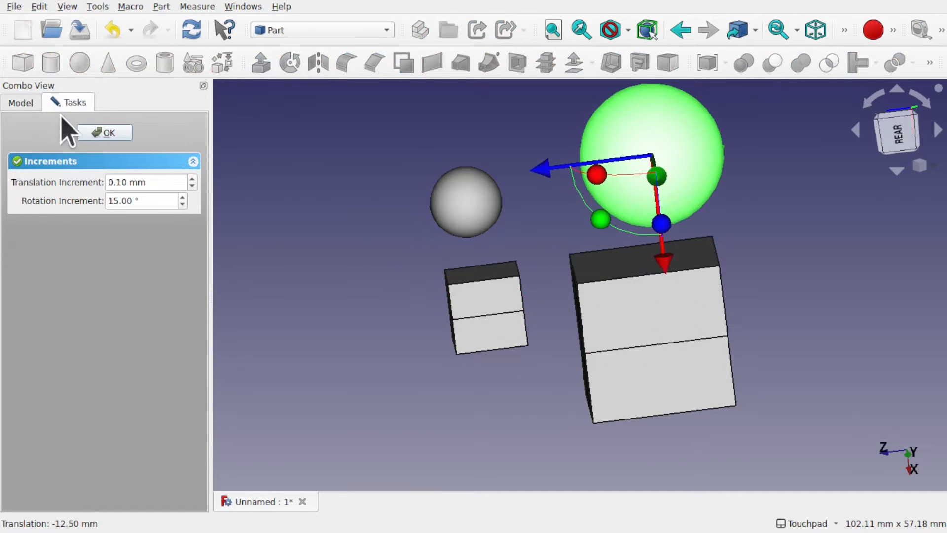
left_click(109, 133)
left_click(389, 246)
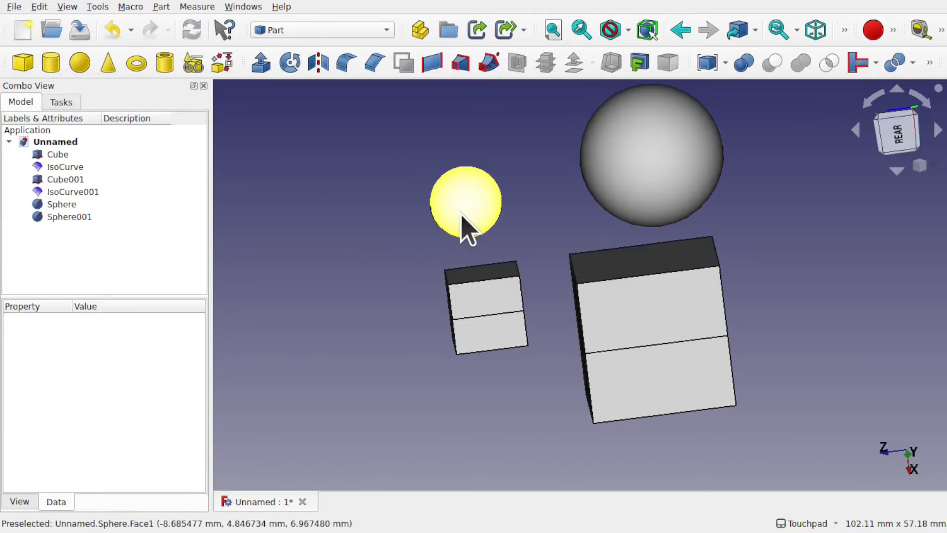
Step: Create an IsoCurve on the smaller sphere's face with the Curves workbench
left_click(462, 215)
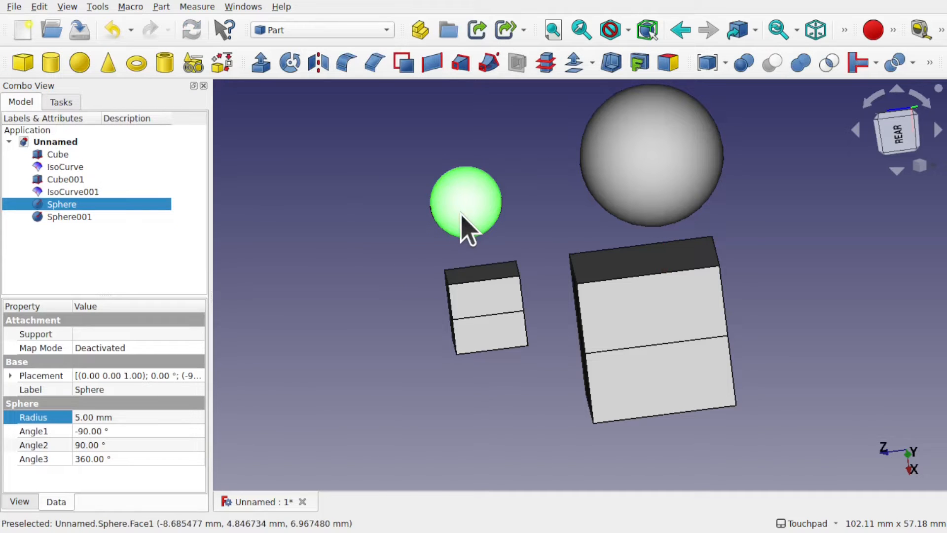
left_click(307, 33)
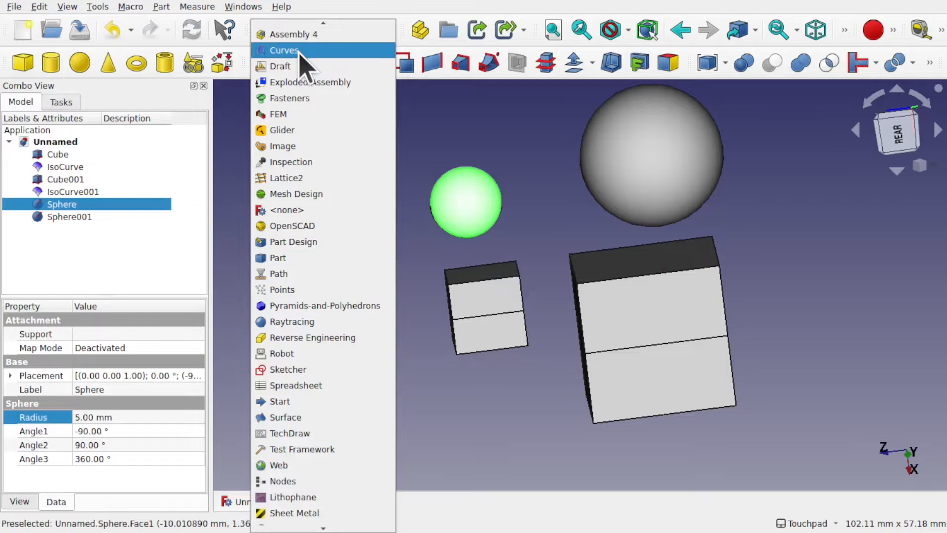
left_click(299, 50)
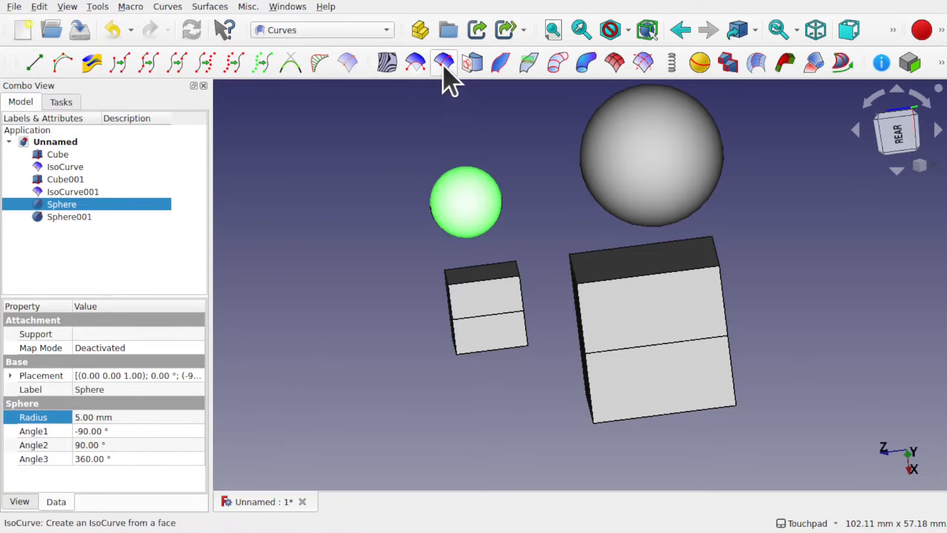
left_click(443, 66)
left_click(510, 219)
mouse_move(511, 219)
left_mouse_down("shift")
mouse_move(495, 228)
mouse_move(619, 169)
mouse_move(632, 184)
mouse_move(495, 226)
left_mouse_up("shift")
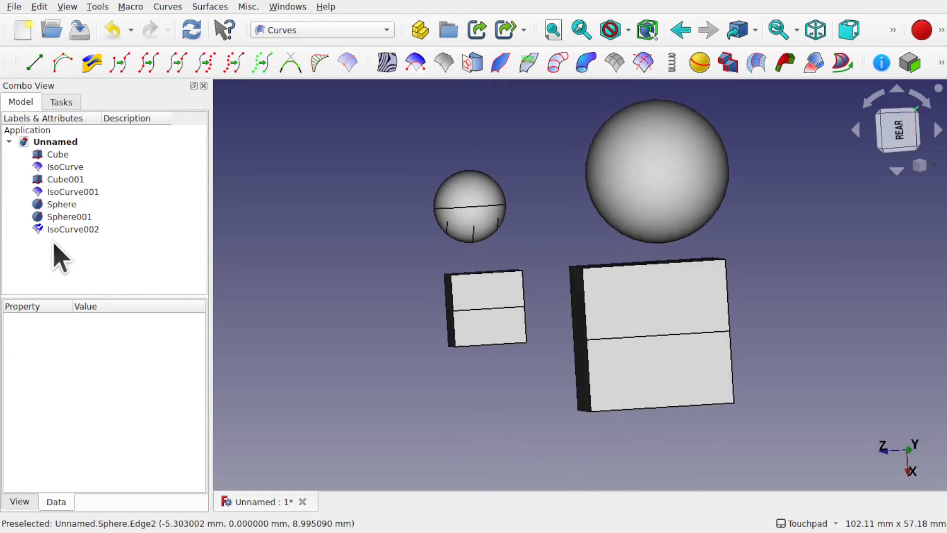
Step: Set the smaller sphere's IsoCurve to Single mode
left_click(64, 230)
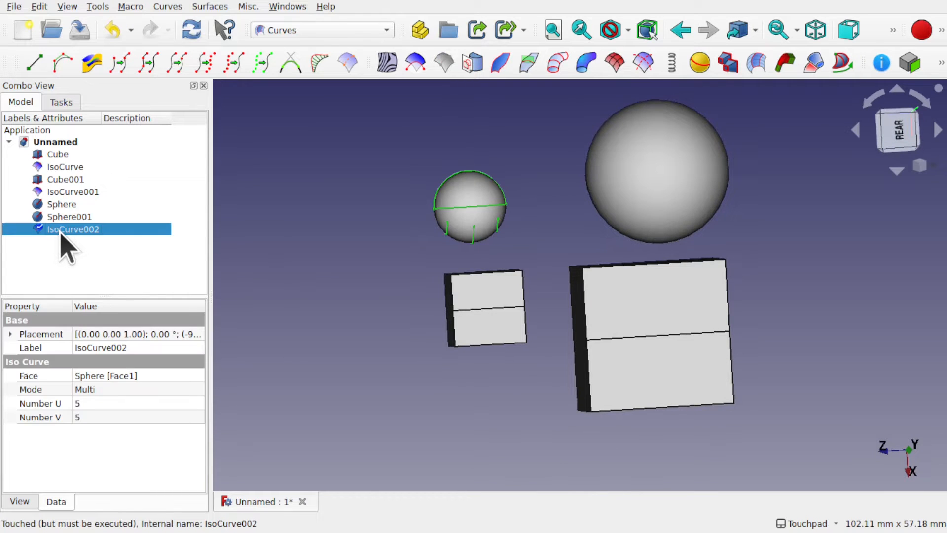
left_click(118, 390)
left_click(129, 377)
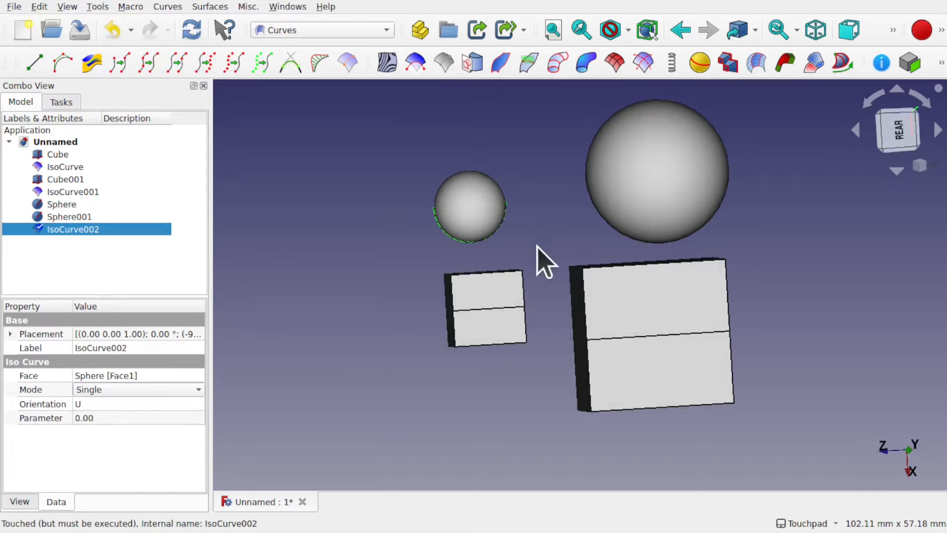
Step: Create an IsoCurve on the larger sphere's face and set it to Single mode
left_click_drag(540, 254, 469, 272, "shift")
left_click(640, 188)
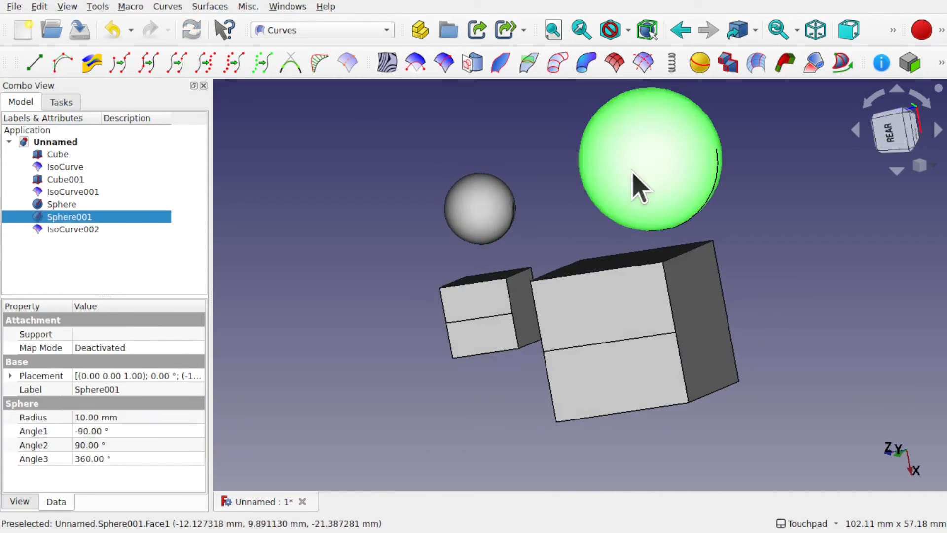
left_click(447, 63)
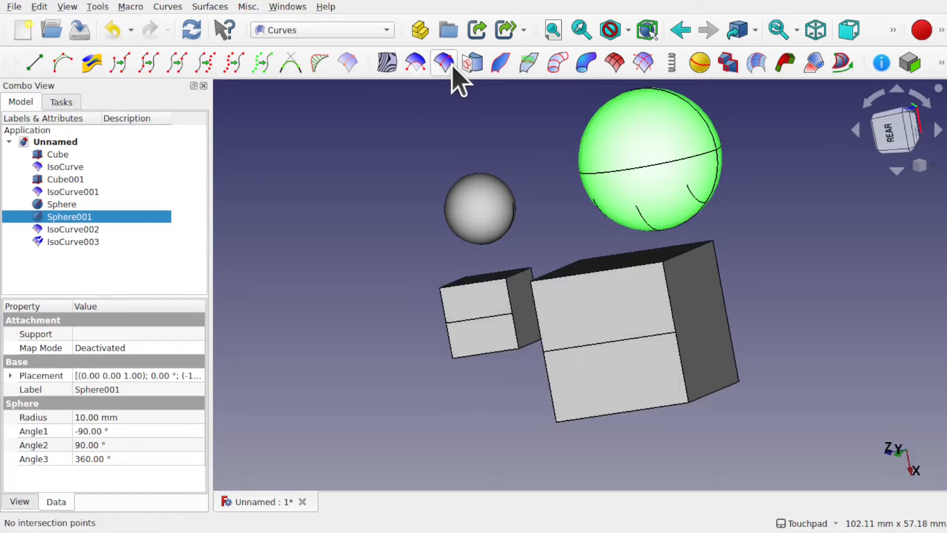
left_click(74, 242)
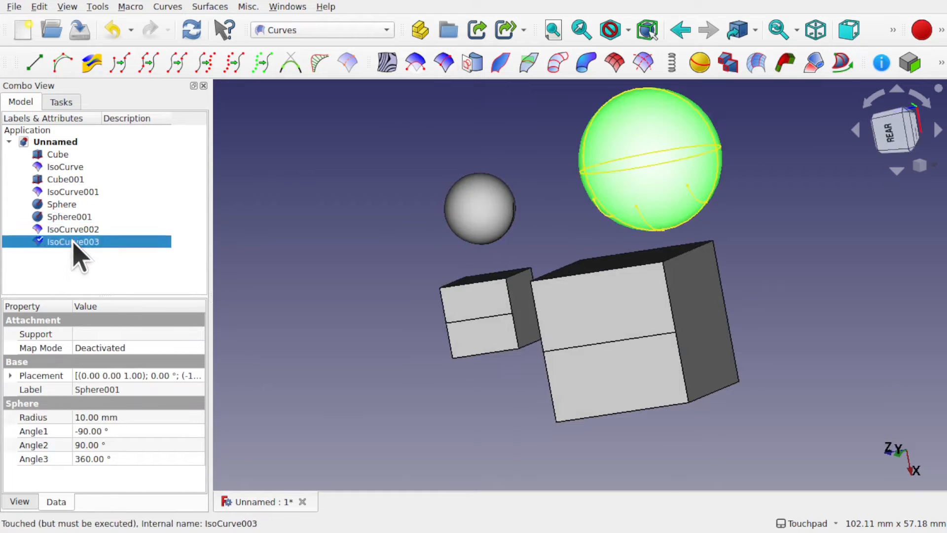
left_click(113, 389)
left_click(117, 389)
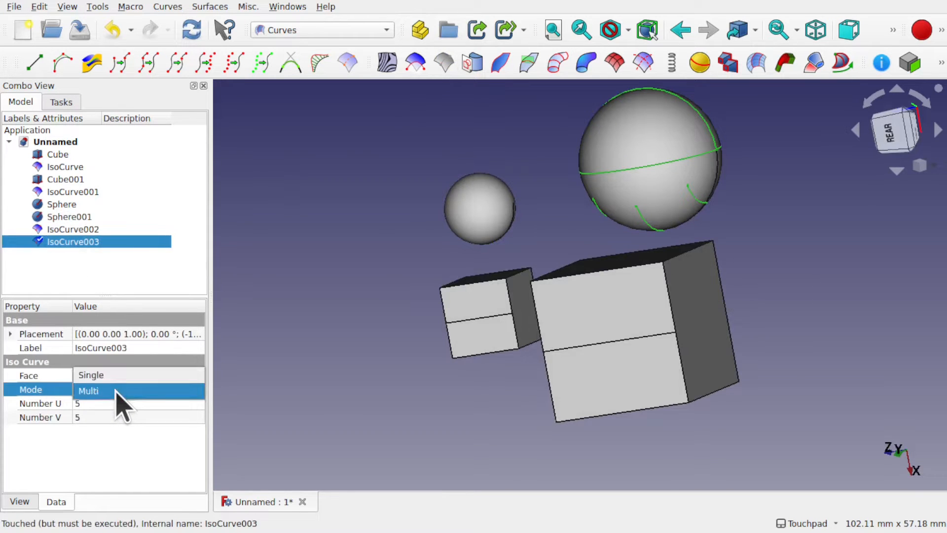
left_click(117, 380)
Step: Hide both cubes and the IsoCurves on their faces
left_click_drag(672, 229, 738, 194, "alt")
left_click(678, 257)
key("space")
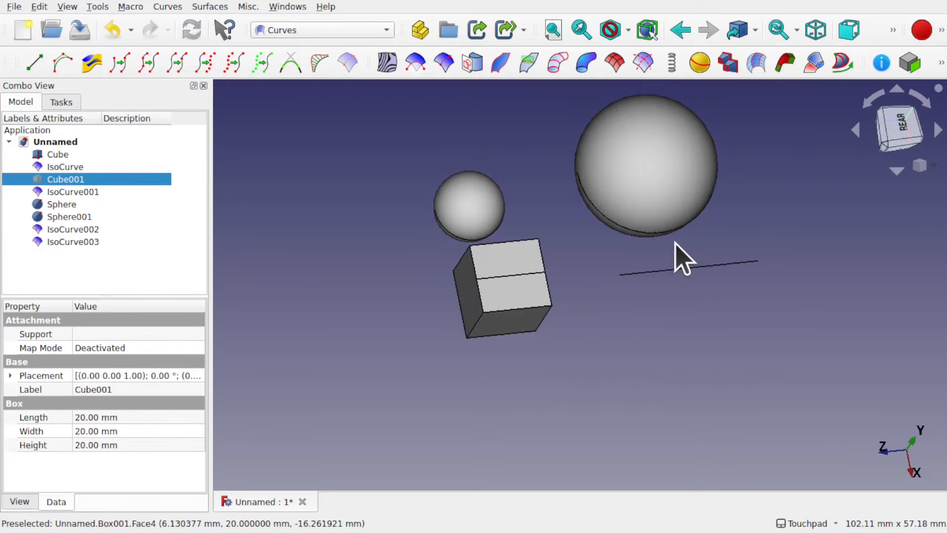
left_click(526, 290)
key("space")
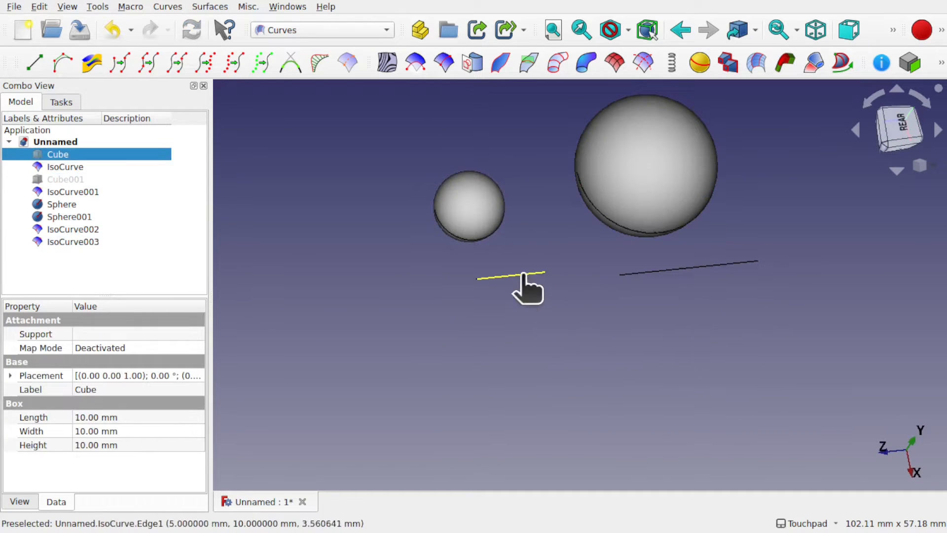
left_click(519, 274)
key("space")
left_click(674, 268)
key("space")
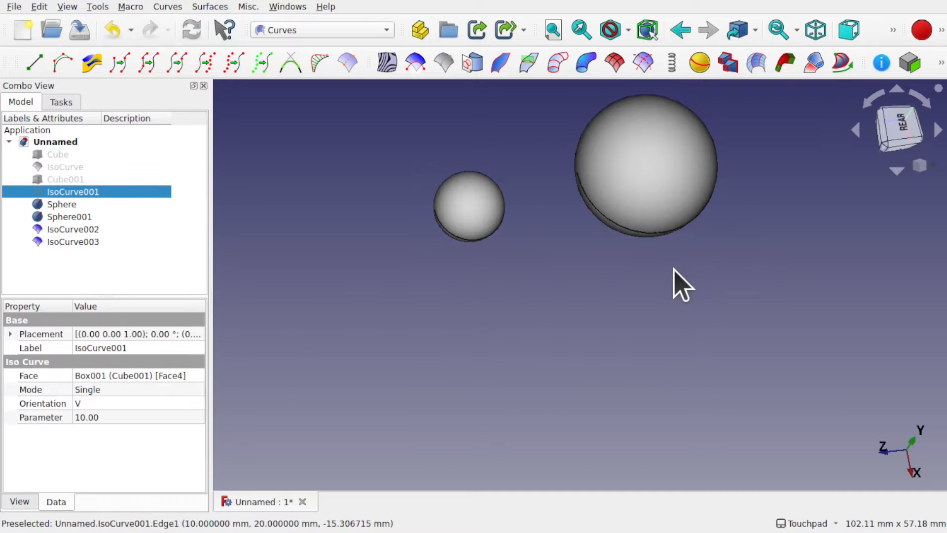
Step: Enter 100 as the parameter of the larger sphere's IsoCurve
left_click_drag(672, 269, 603, 248, "shift")
scroll(601, 245, "up", 2)
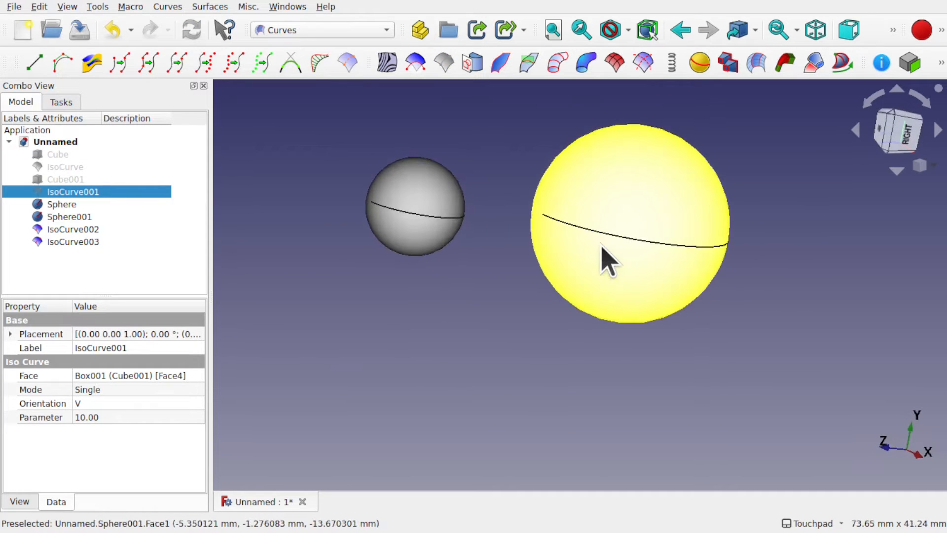
left_click(86, 241)
left_click(67, 233)
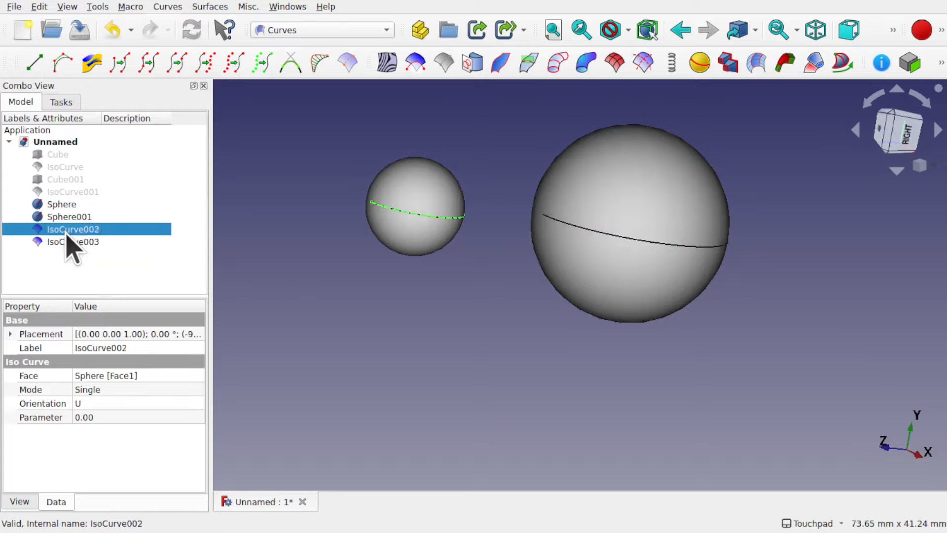
left_click(81, 241)
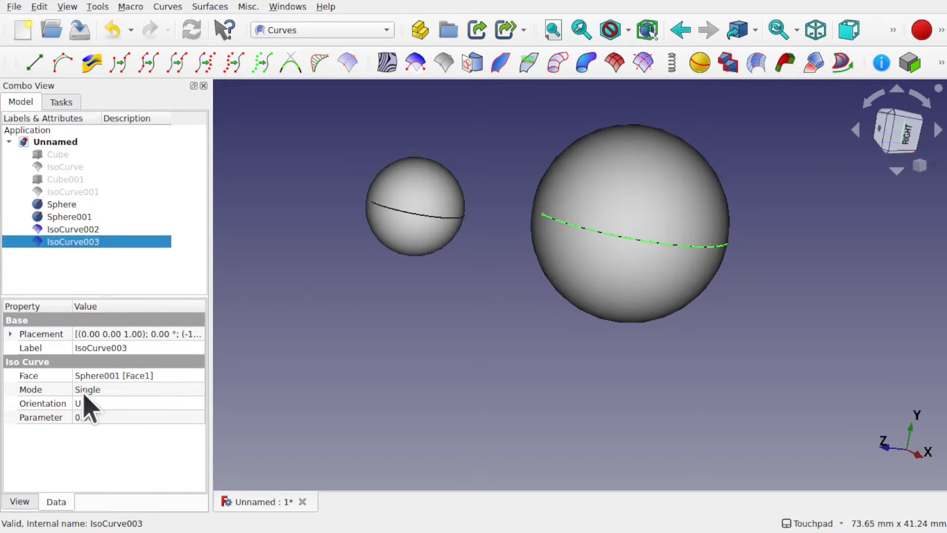
left_click(125, 417)
type("6.28")
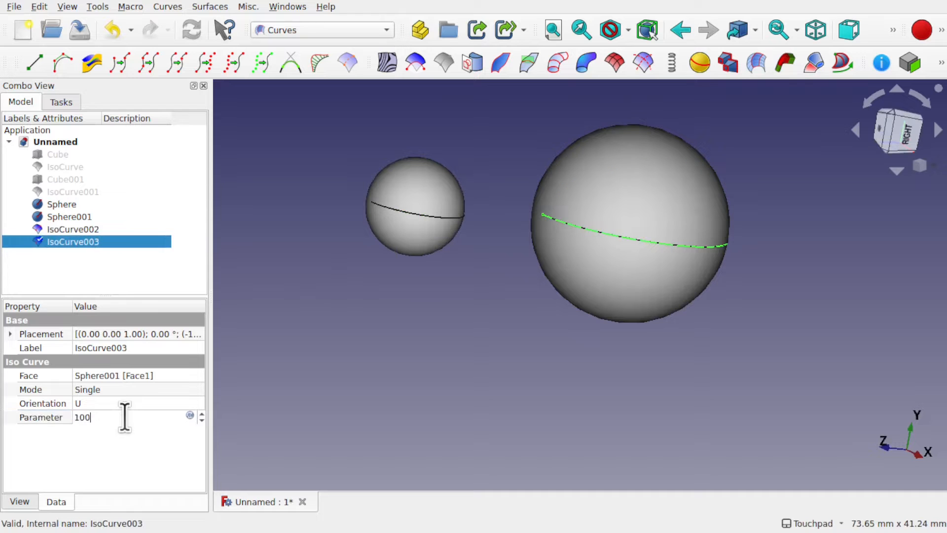
key("Return")
Step: Enter 100 as the parameter of the smaller sphere's IsoCurve
mouse_move(487, 278)
left_mouse_down("shift")
mouse_move(502, 288)
mouse_move(450, 316)
mouse_move(502, 291)
mouse_move(495, 294)
left_mouse_up("shift")
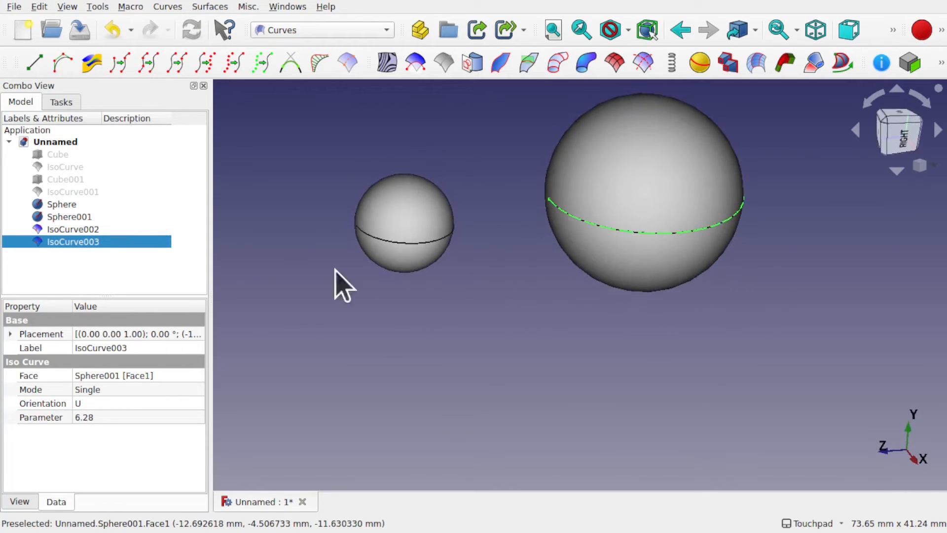
left_click(104, 230)
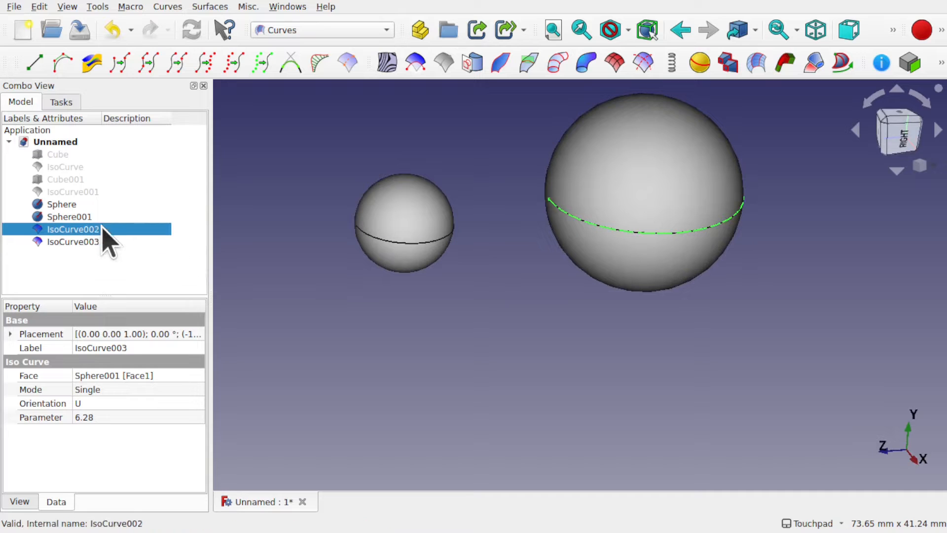
left_click(124, 417)
type("1")
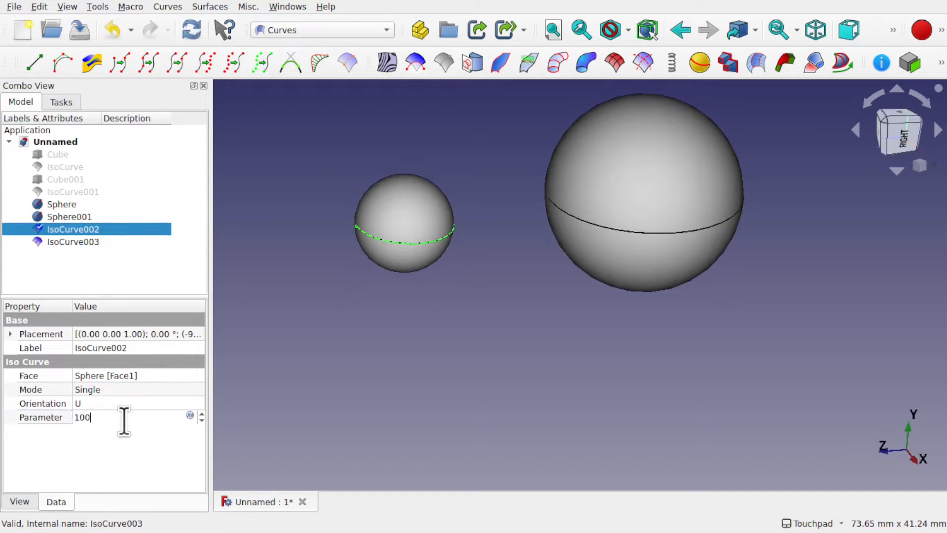
key("Return")
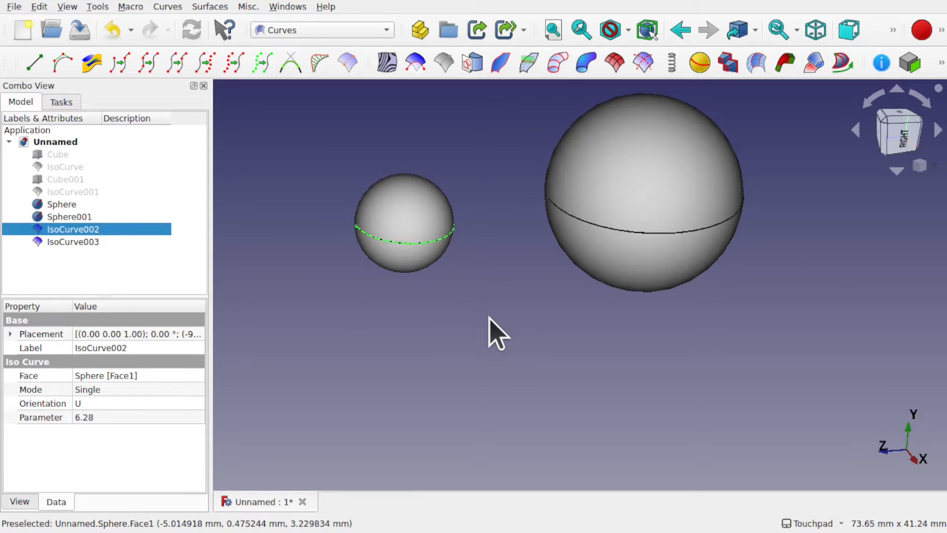
Step: Set the smaller sphere's IsoCurve parameter to 3.14
left_click(155, 417)
type("3")
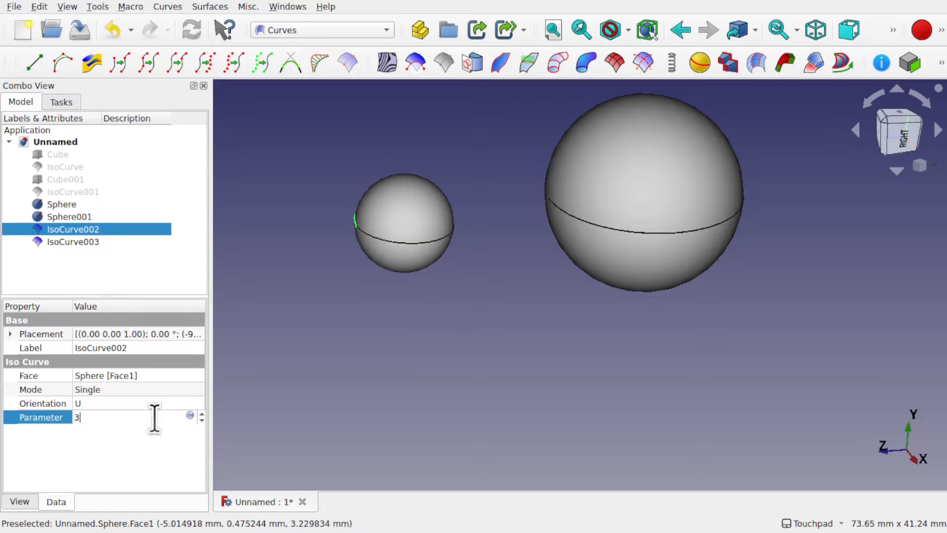
type(".14")
key("Return")
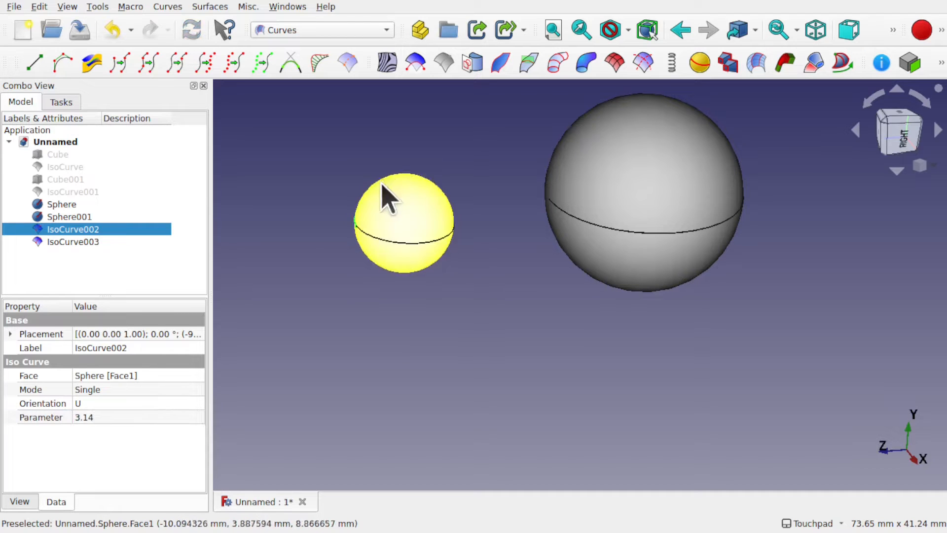
Step: Set the larger sphere's IsoCurve parameter to 3.14 and clear the selection
left_click_drag(383, 186, 376, 237, "alt")
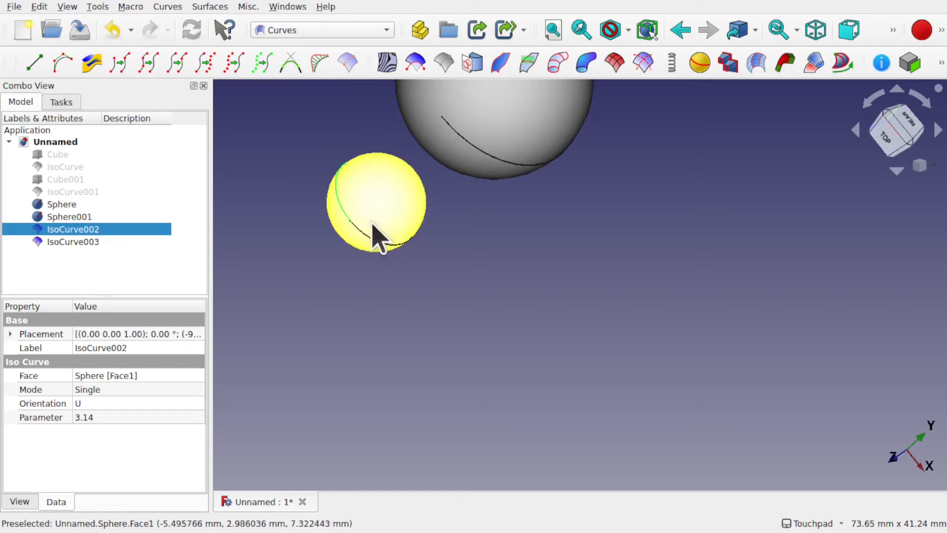
left_click(98, 243)
left_click(119, 417)
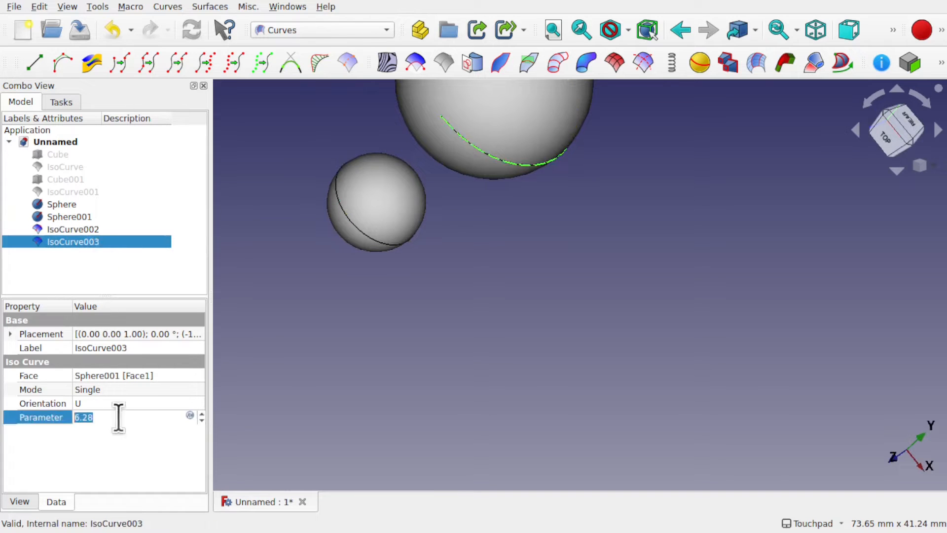
type("3.14")
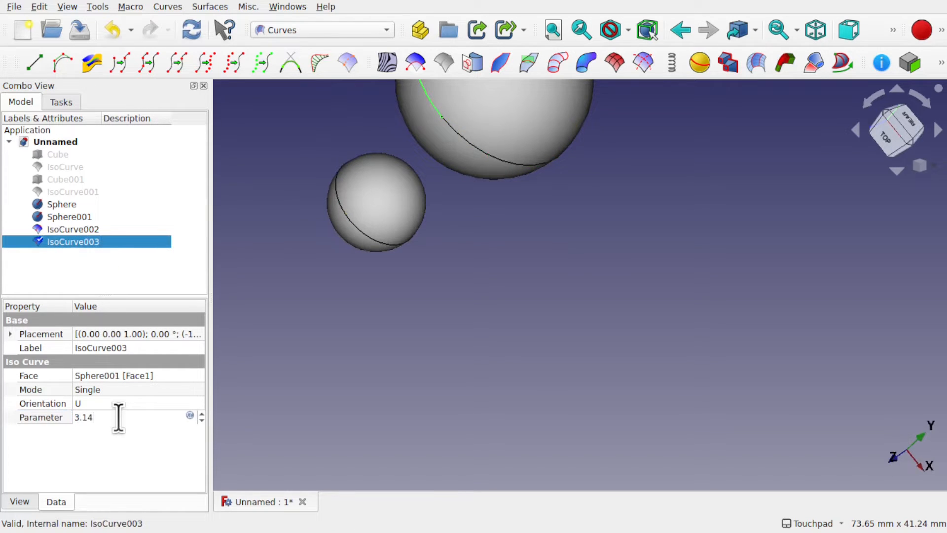
scroll(601, 279, "up", 3)
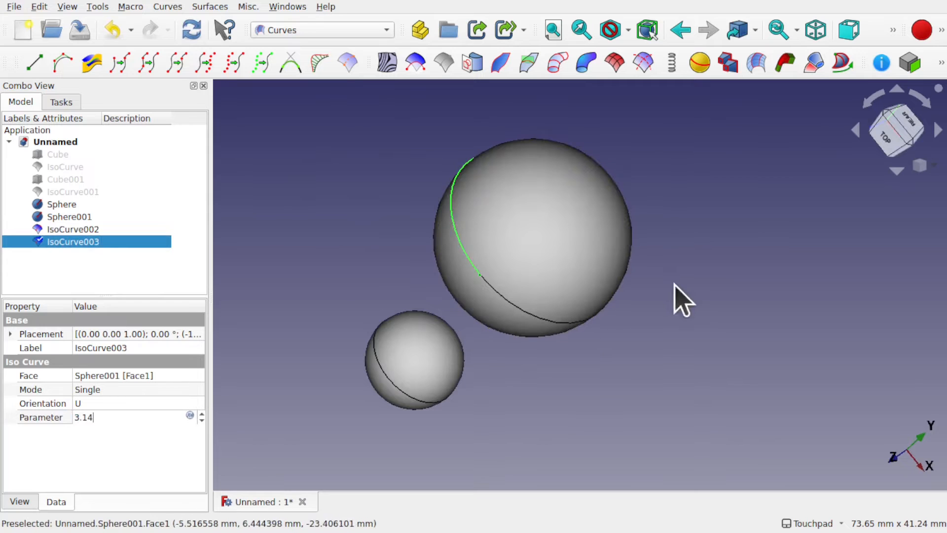
left_click(674, 285)
Step: Delete all cubes, spheres and IsoCurves from the document, leaving it empty
middle_click_drag(681, 301, 656, 338)
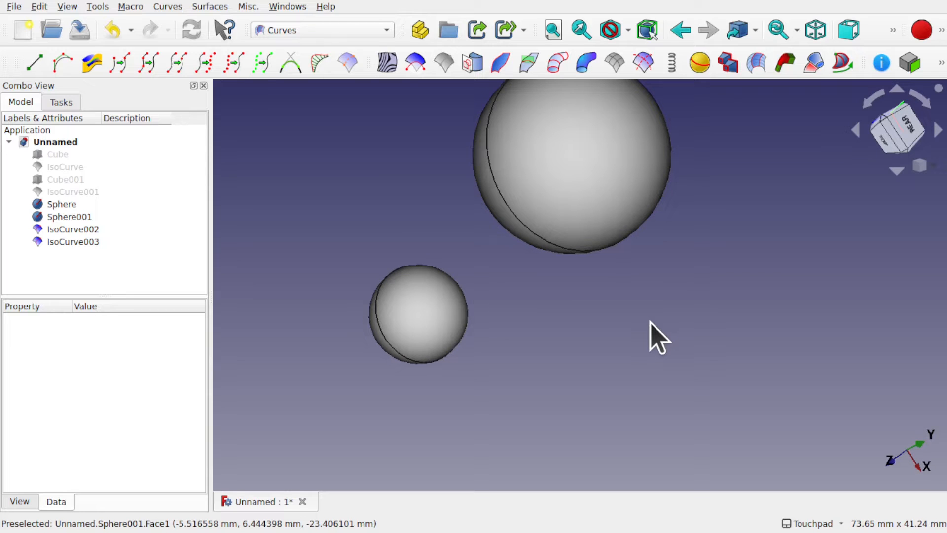
scroll(658, 338, "down", 3)
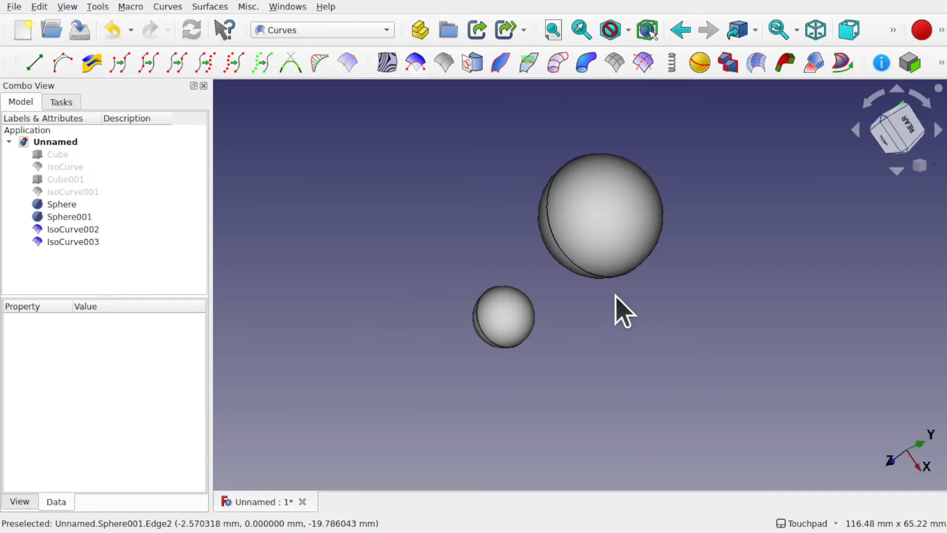
left_click(68, 155)
left_click(78, 240, "shift")
key("Delete")
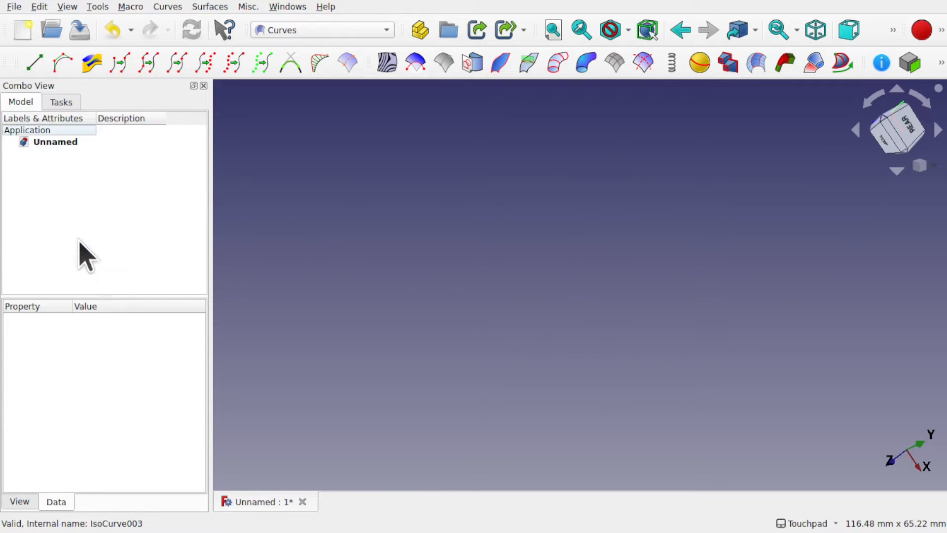
Step: Switch to the Sketcher workbench and start a new sketch on the XY plane
left_click(342, 31)
left_click(339, 384)
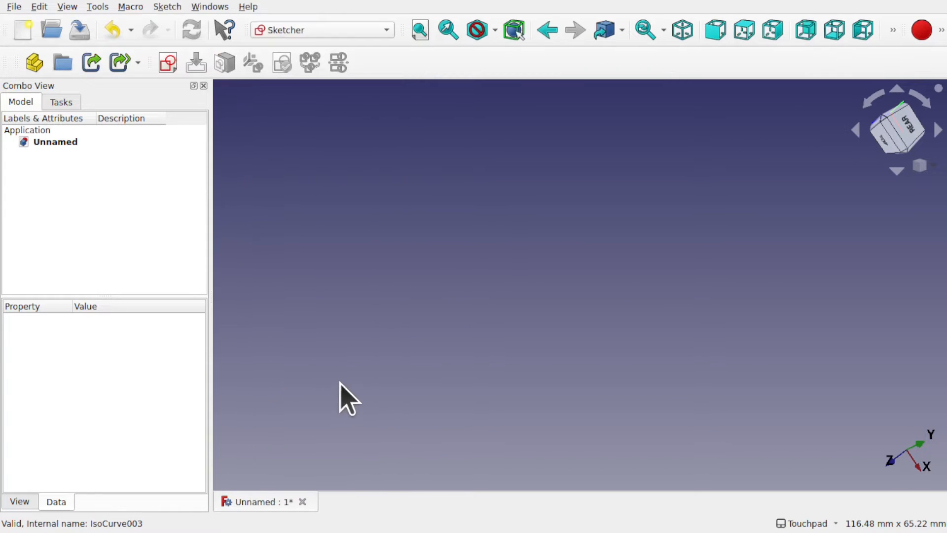
left_click(167, 62)
left_click(511, 341)
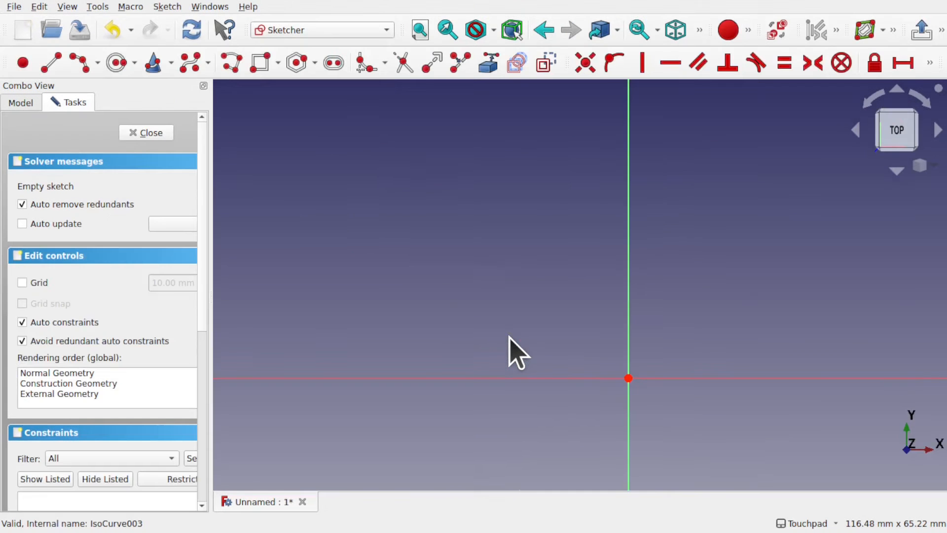
Step: Sketch a horizontal slot along the X axis, spanning the origin with an end radius of about 24 mm, and close the sketch
scroll(508, 336, "down", 4)
middle_click_drag(635, 305, 610, 210)
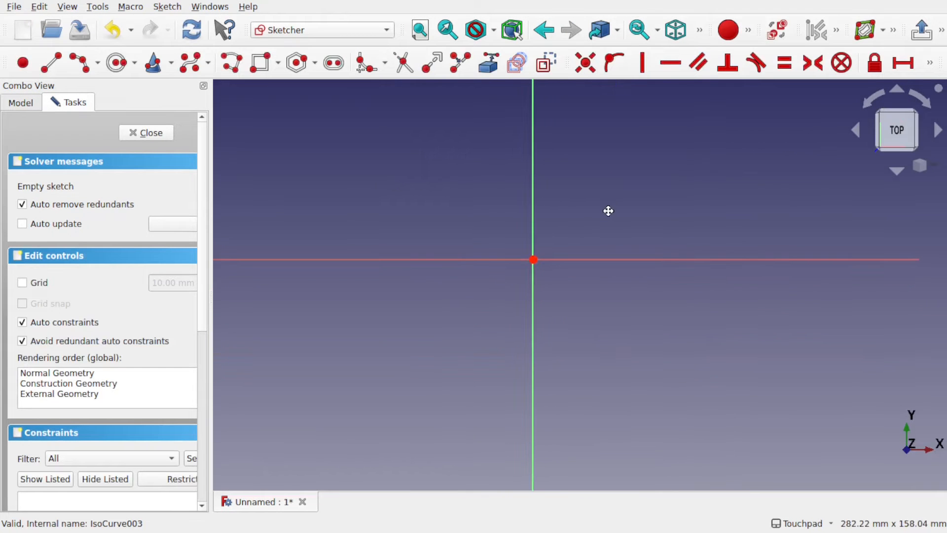
left_click(333, 64)
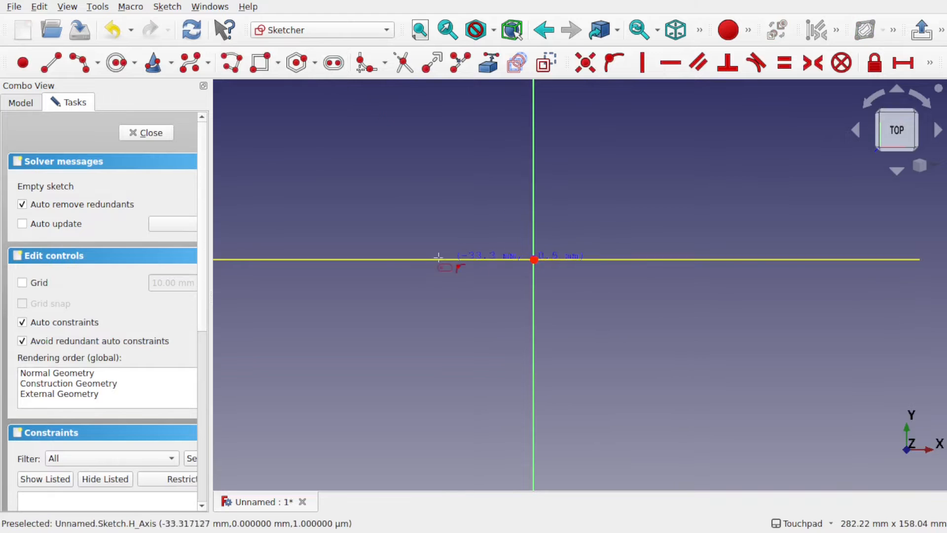
left_click(410, 259)
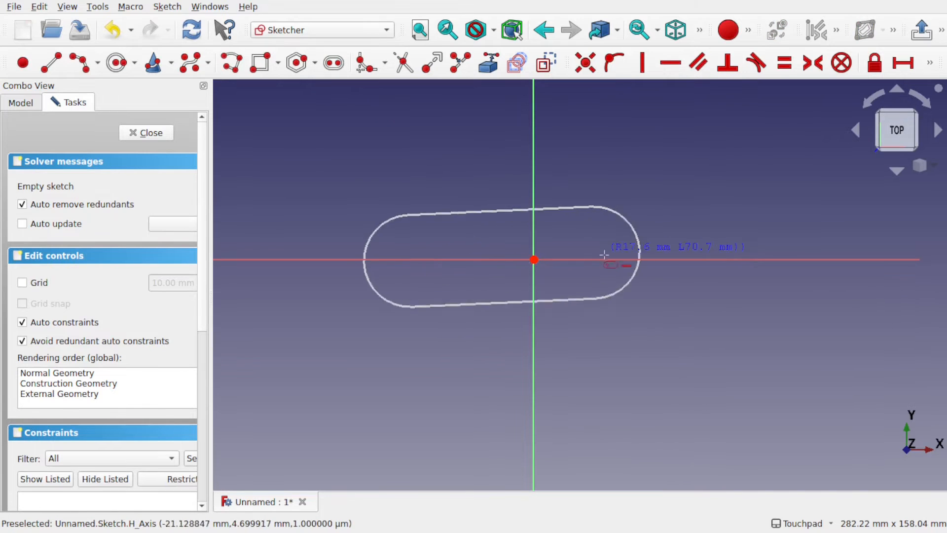
left_click(672, 257)
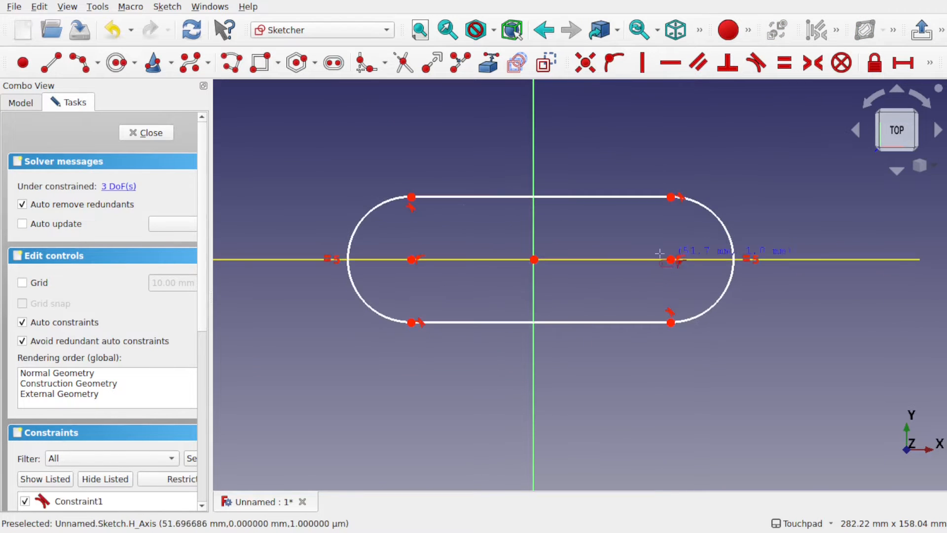
left_click(147, 133)
Step: Start a second sketch attached with the Translate method to the slot's vertex where an end arc meets a straight edge
scroll(598, 239, "down", 5)
mouse_move(598, 238)
left_mouse_down("shift")
mouse_move(494, 202)
mouse_move(528, 203)
mouse_move(622, 165)
mouse_move(550, 170)
left_mouse_up("shift")
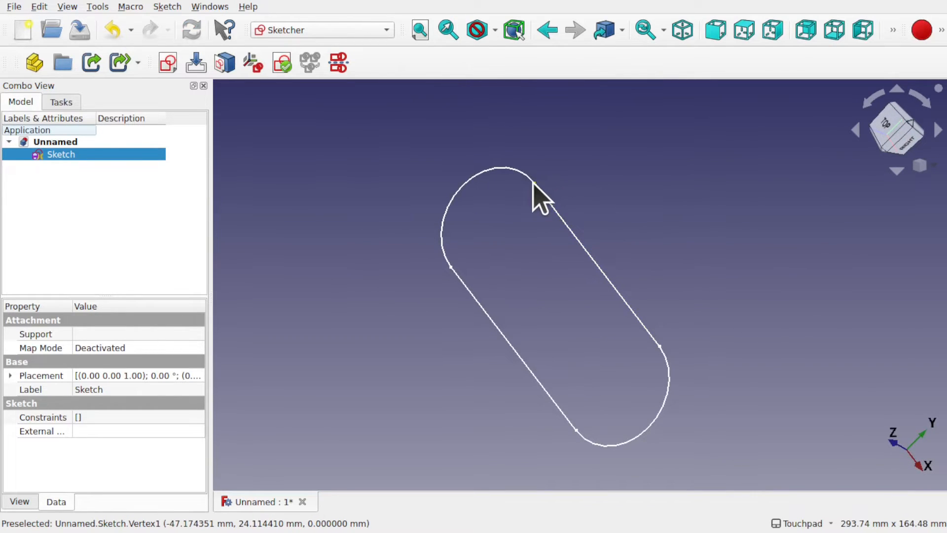
scroll(529, 194, "up", 5)
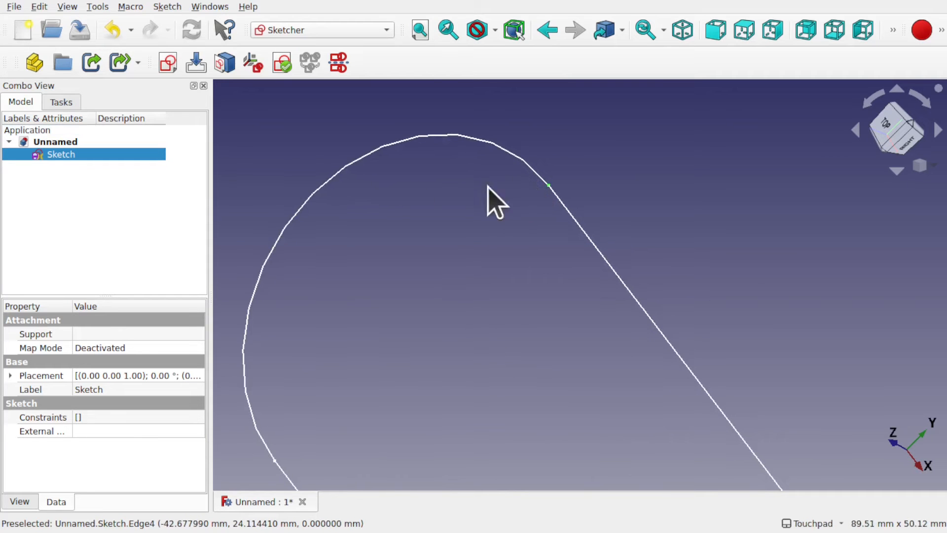
left_click(168, 63)
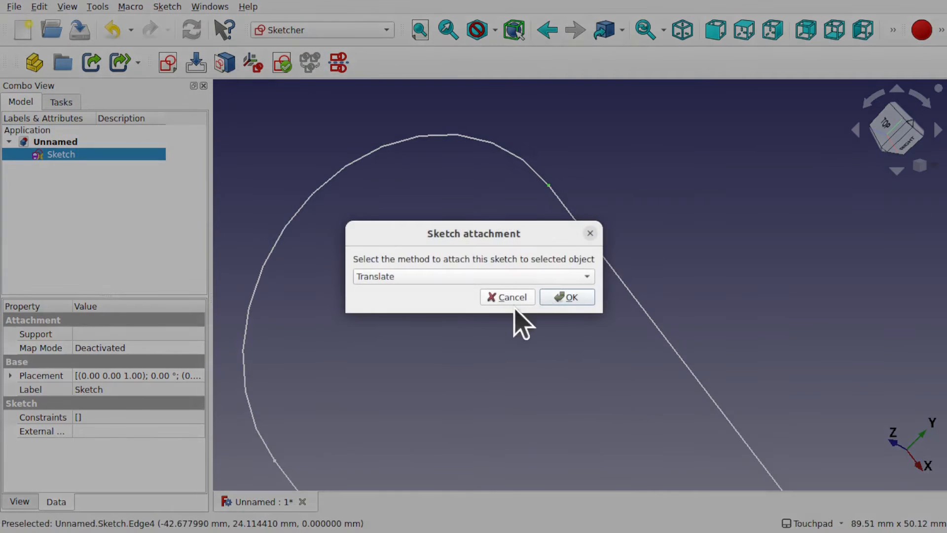
left_click(562, 297)
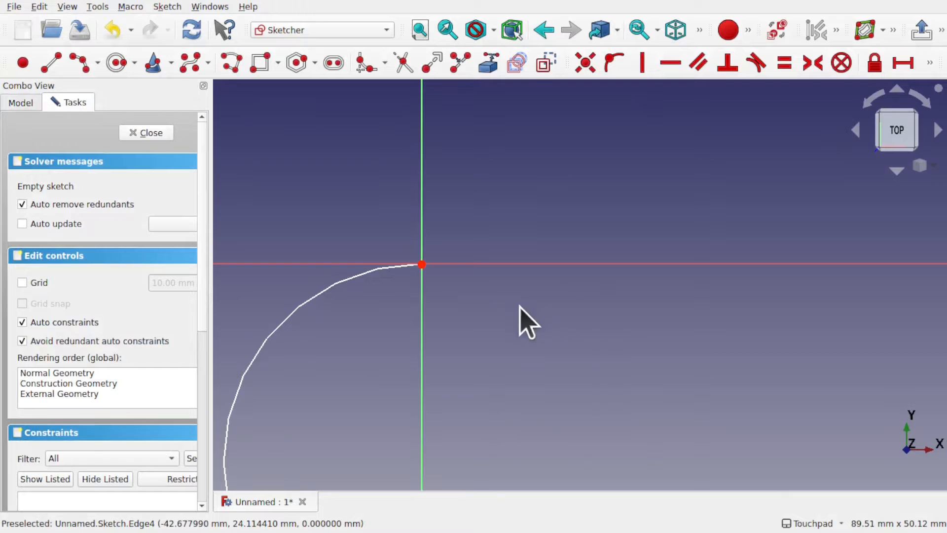
middle_click_drag(534, 307, 652, 325, "shift")
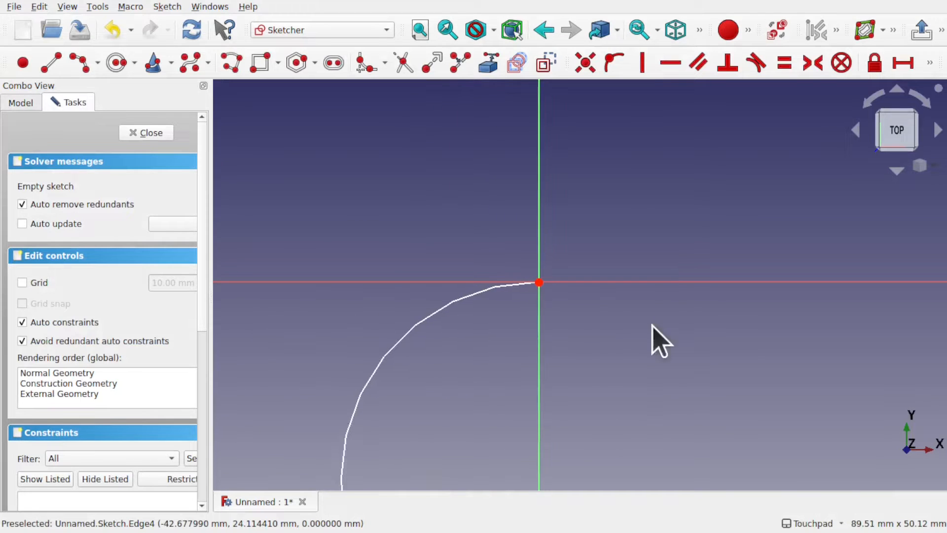
Step: Sketch a small arc with a radius of about 3.7 mm starting at the sketch origin
left_click(78, 69)
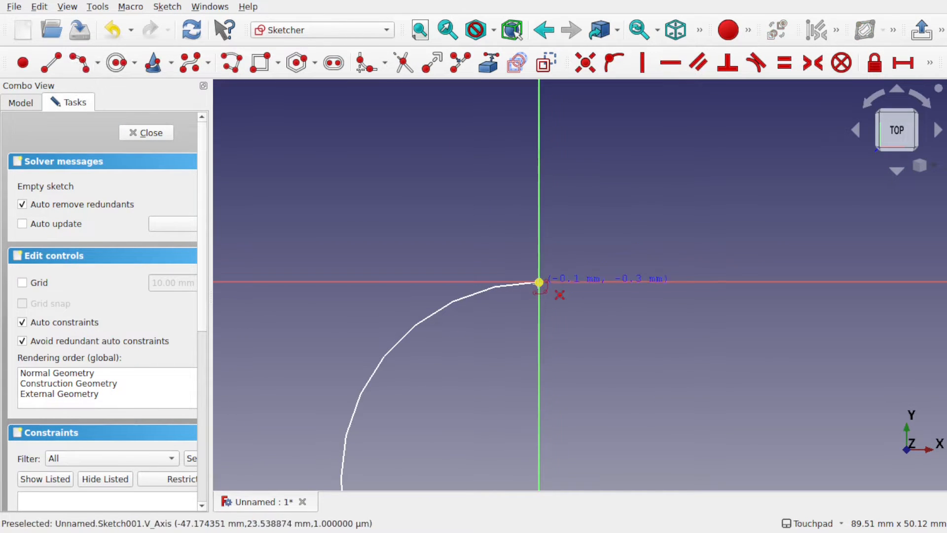
left_click(538, 282)
left_click(539, 283)
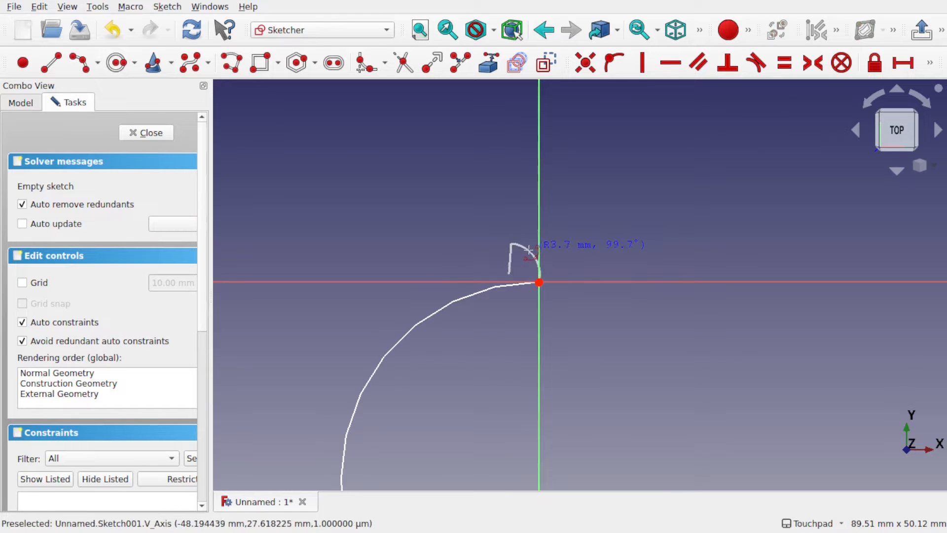
left_click(529, 250)
Step: Close the second sketch and reattach it in Normal to edge mode, adding the slot's straight edge at the vertex as second reference
mouse_move(624, 341)
left_mouse_down("alt")
mouse_move(602, 354)
mouse_move(525, 337)
mouse_move(536, 339)
left_mouse_up("alt")
left_click(139, 136)
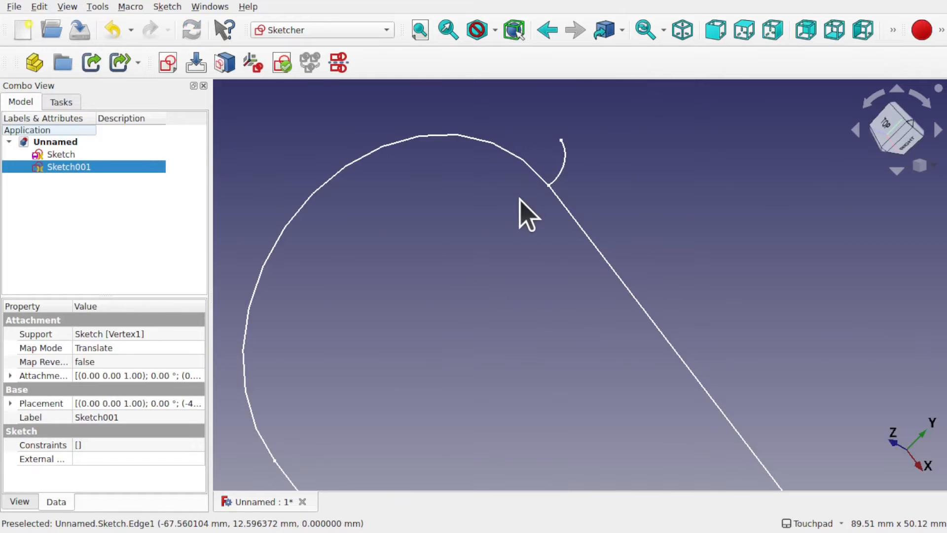
mouse_move(520, 211)
left_mouse_down("alt")
mouse_move(607, 153)
mouse_move(543, 204)
mouse_move(556, 163)
left_mouse_up("alt")
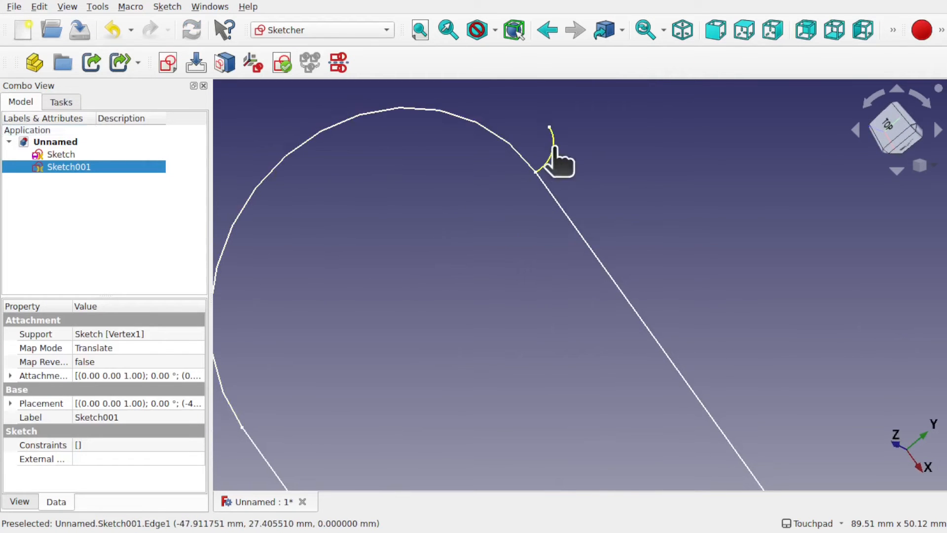
left_click(552, 151)
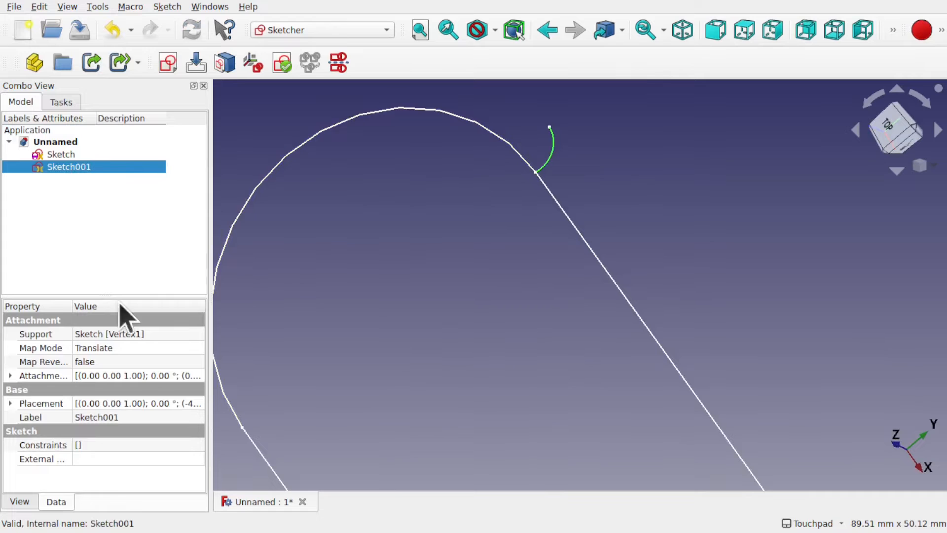
left_click(180, 348)
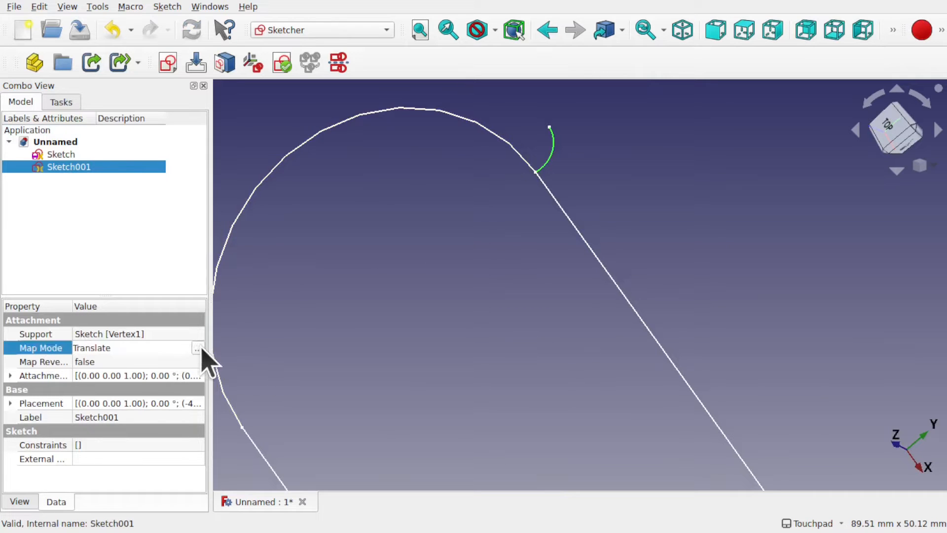
left_click(197, 349)
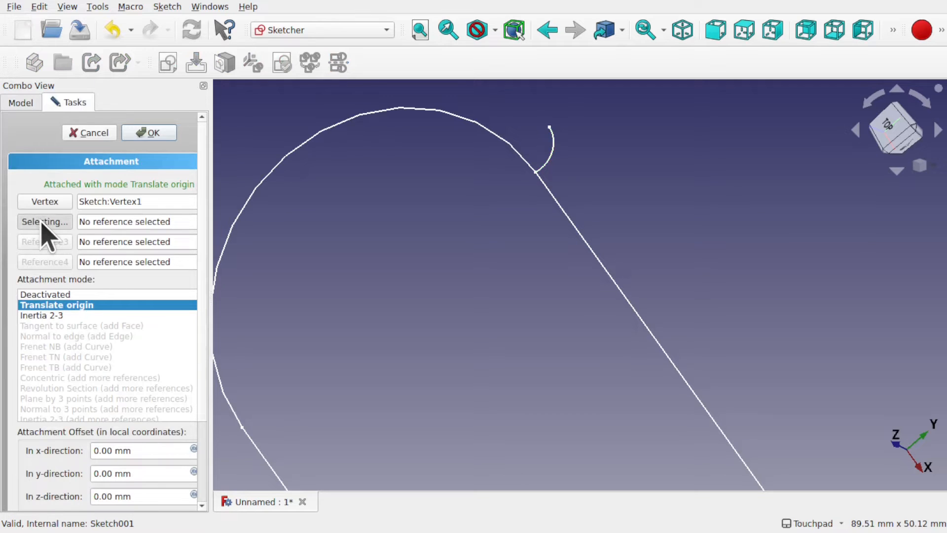
left_click(546, 189)
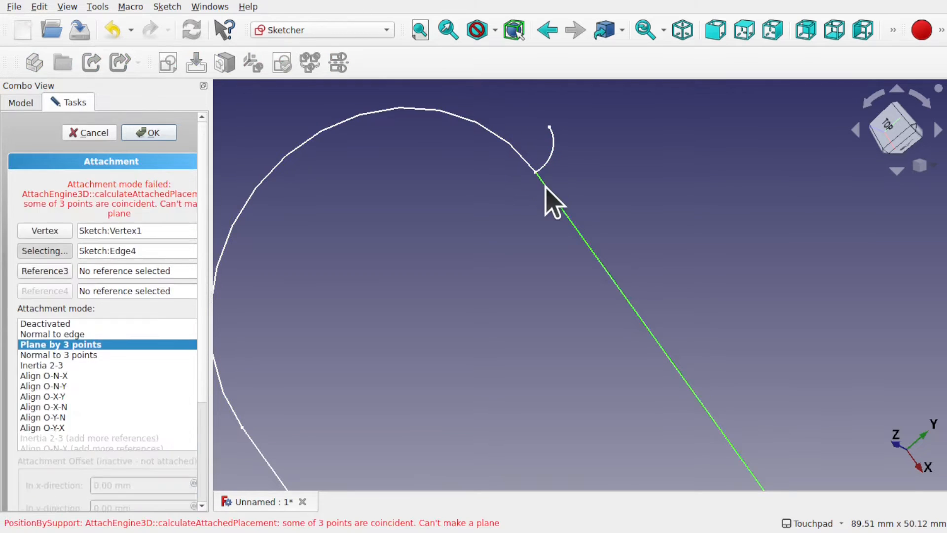
left_click(68, 335)
left_click_drag(499, 229, 554, 169, "alt")
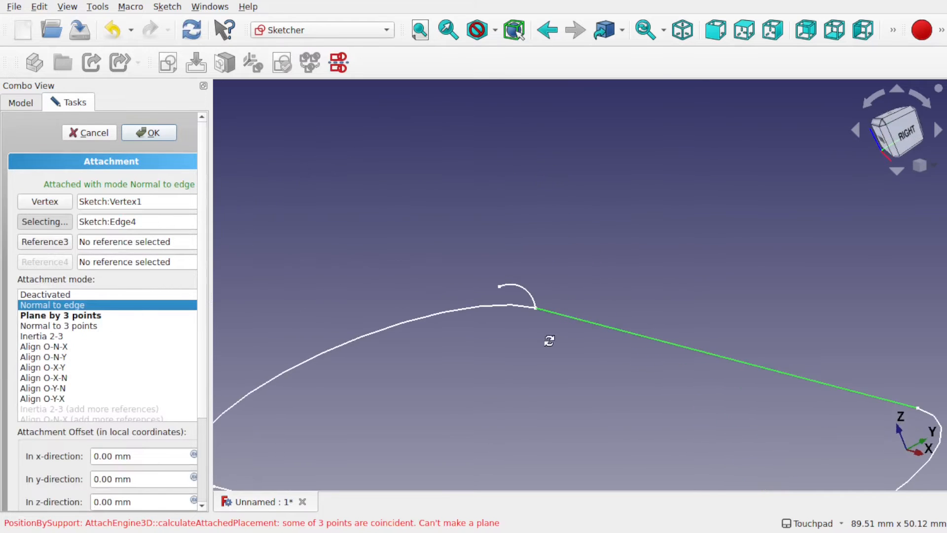
left_click_drag(550, 341, 466, 326, "alt")
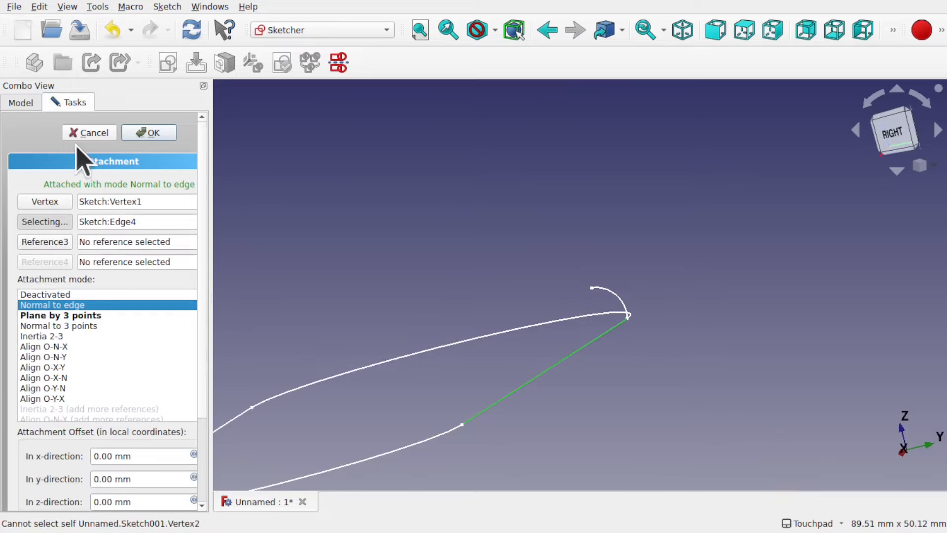
left_click(149, 133)
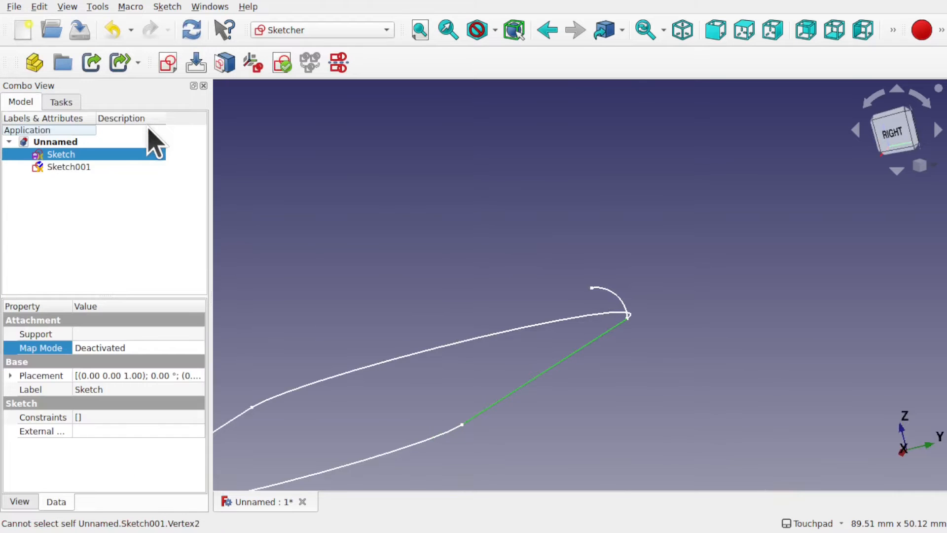
Step: Reopen the second sketch for editing and delete its arc
left_click(75, 168)
double_click(75, 166)
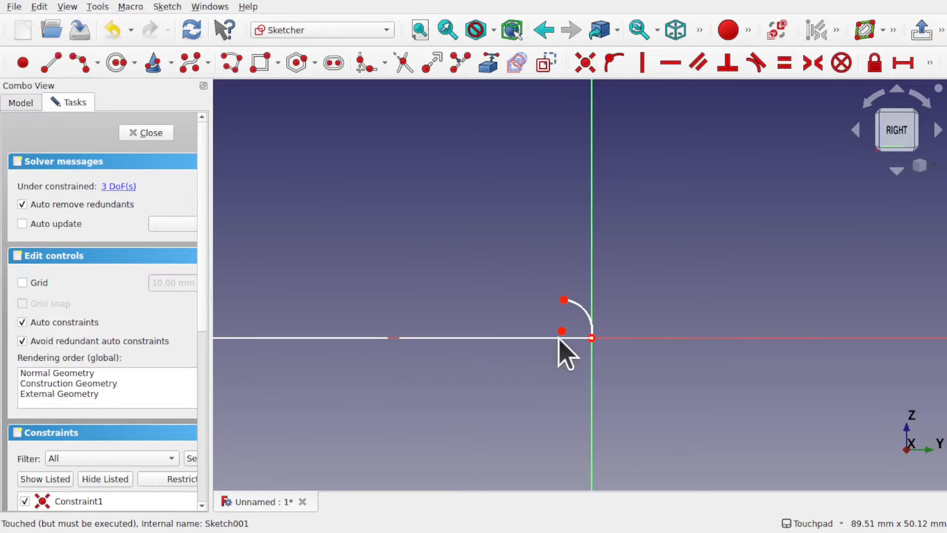
left_click_drag(560, 338, 586, 342, "alt")
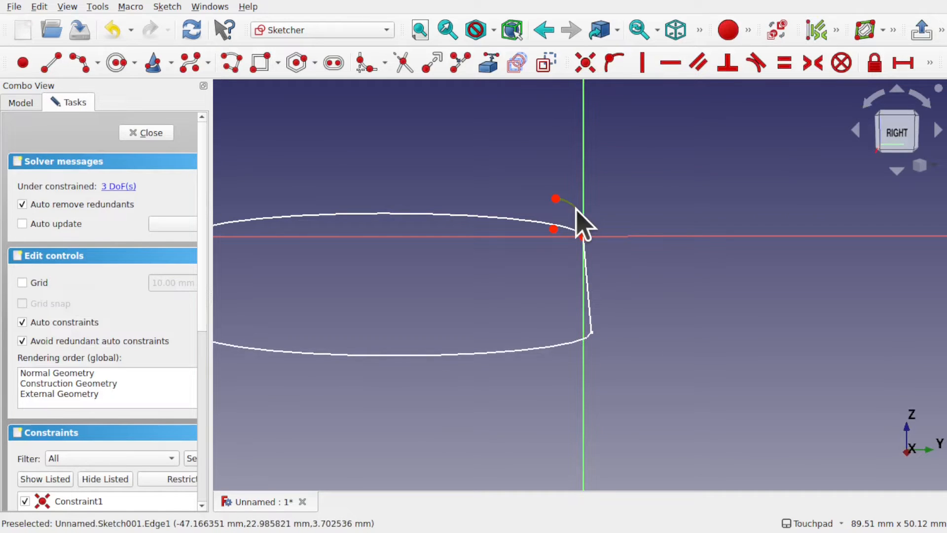
left_click(580, 224)
key("Delete")
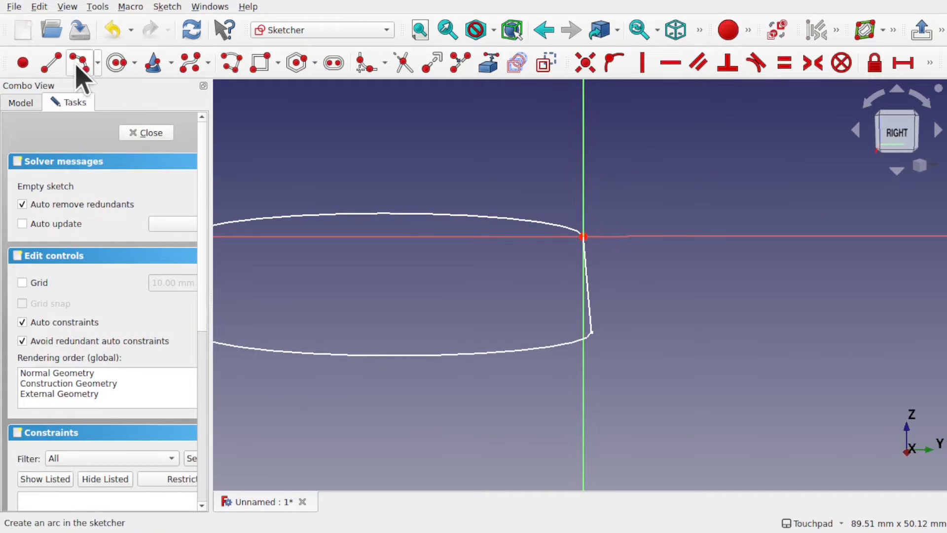
Step: Sketch an arc of about 5.4 mm radius from the origin, curving upward away from the slot, and make it tangent to the horizontal axis
left_click(78, 65)
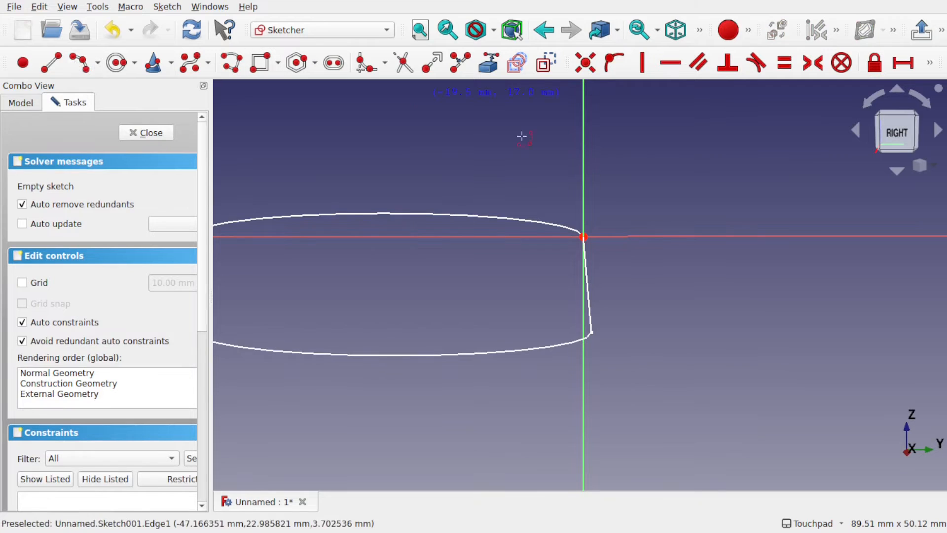
left_click(583, 237)
left_click(621, 201)
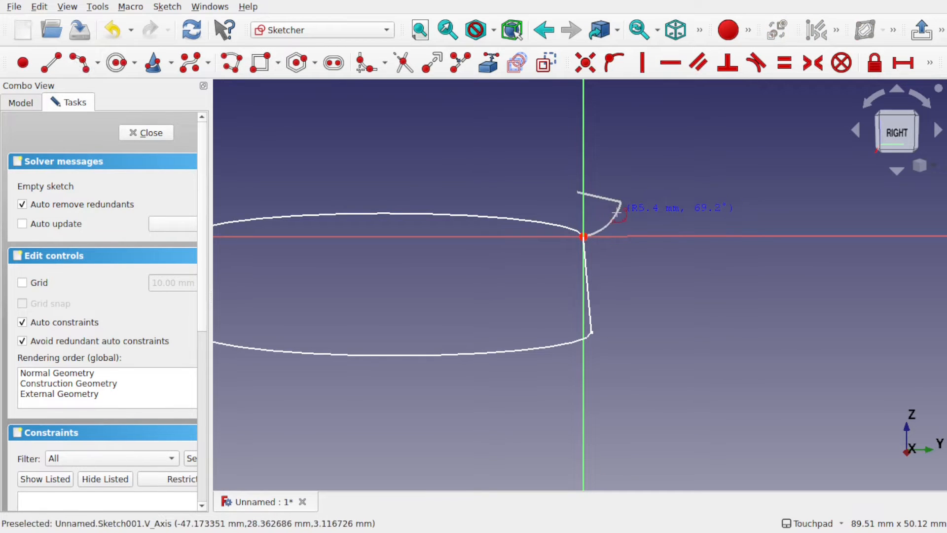
left_click(617, 214)
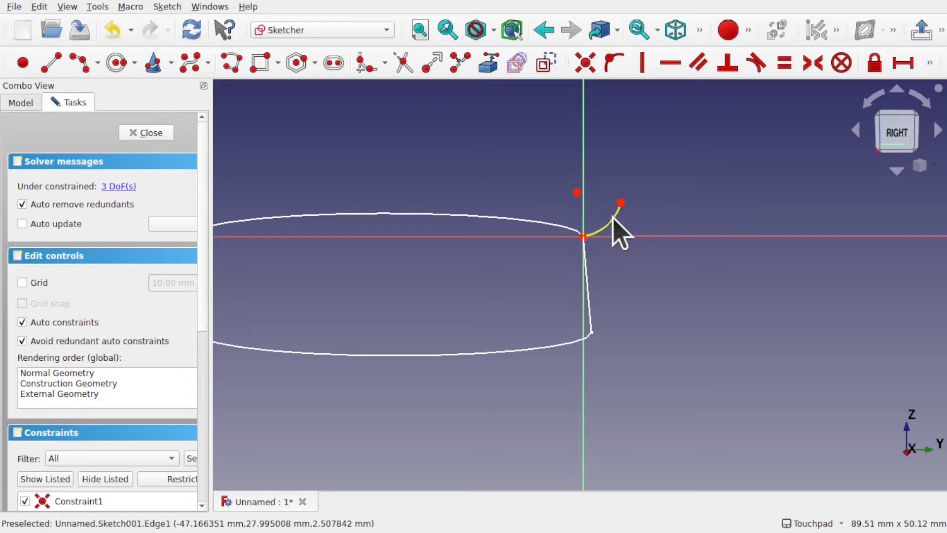
left_click(615, 217)
left_click(634, 235)
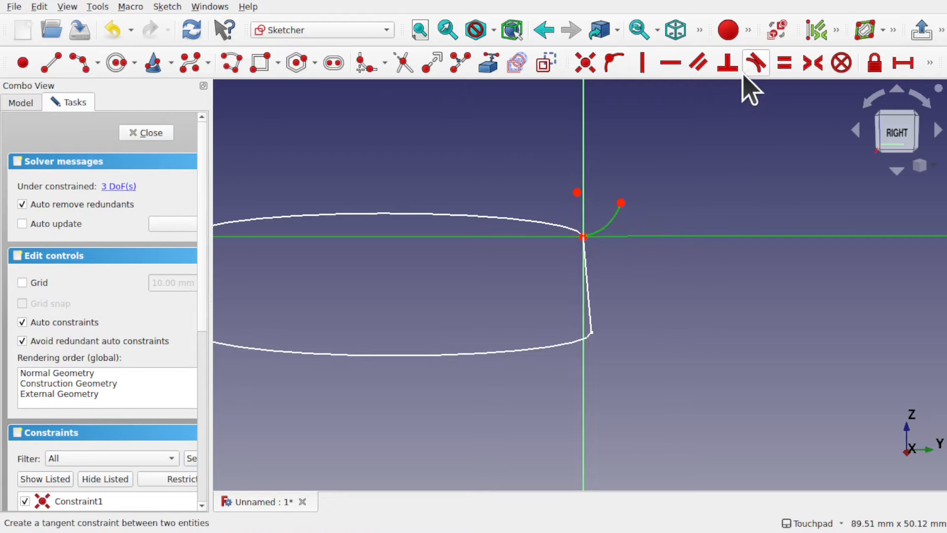
left_click(756, 62)
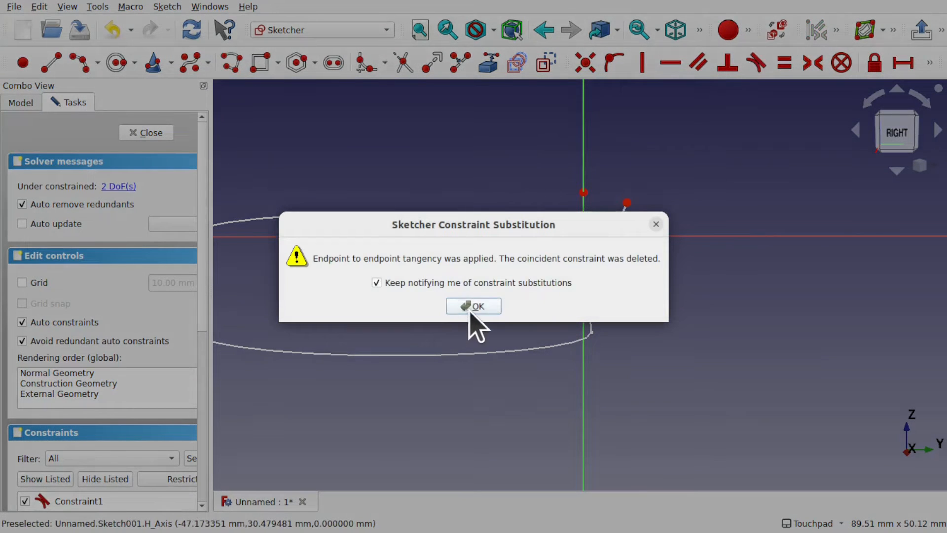
left_click(469, 312)
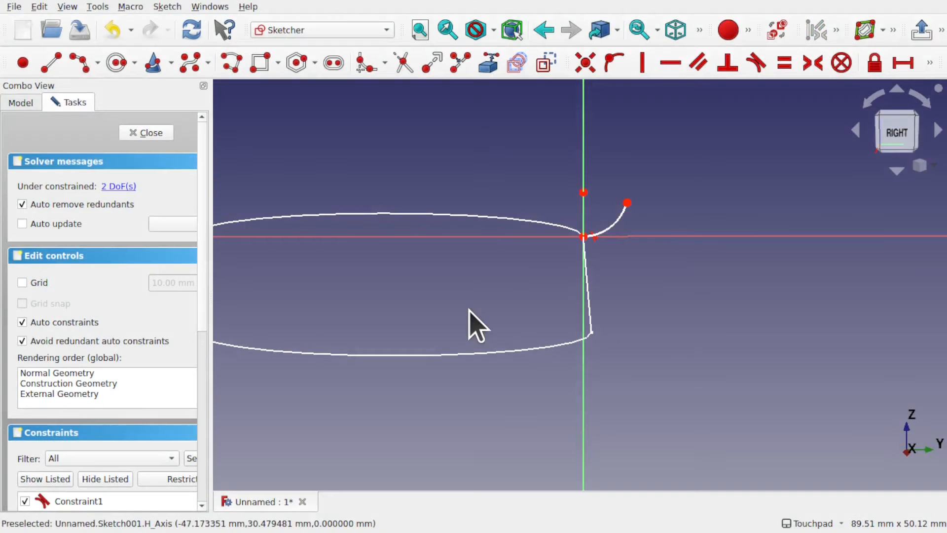
Step: Add an oppositely curved arc from the first arc's free end up to about (8.1 mm, 16.6 mm) and make both arcs tangent
left_click(78, 63)
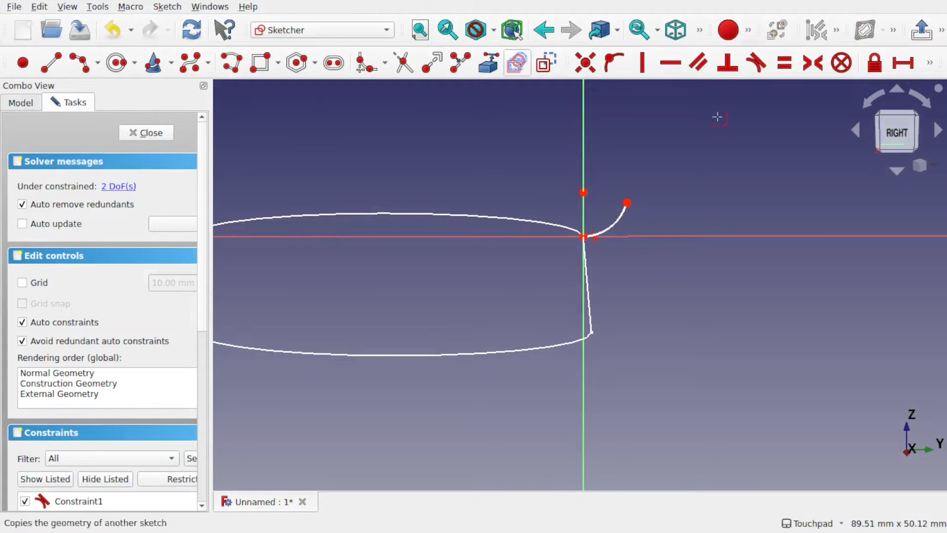
left_click(627, 202)
left_click(651, 100)
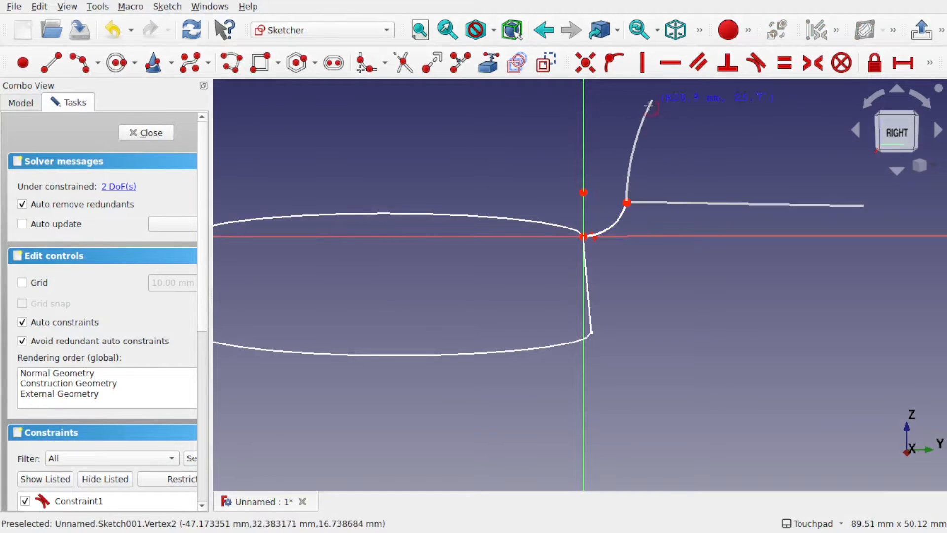
left_click(635, 143)
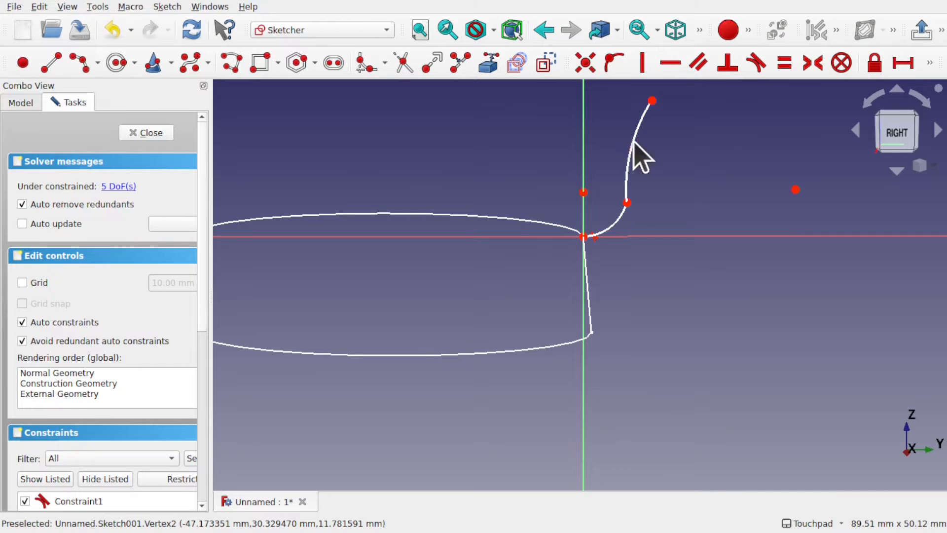
left_click(623, 218)
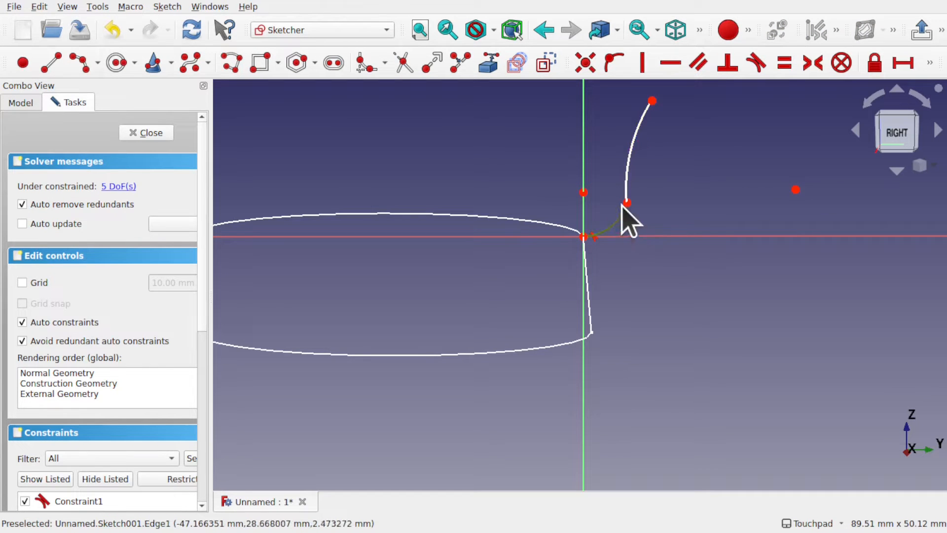
left_click(627, 178)
left_click(756, 62)
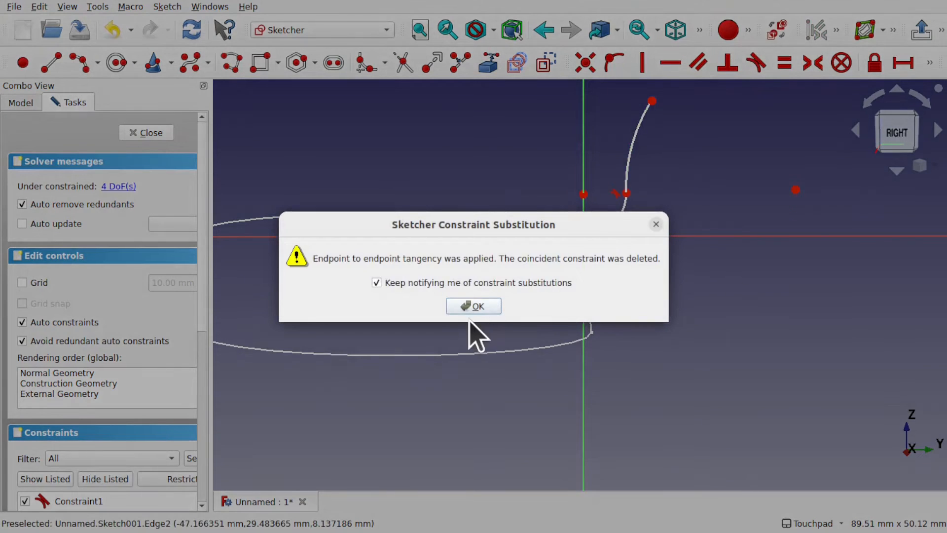
left_click(479, 310)
Step: Sketch a short third arc from the upper end of the second arc, bending outward away from the slot
middle_click_drag(705, 210, 668, 315)
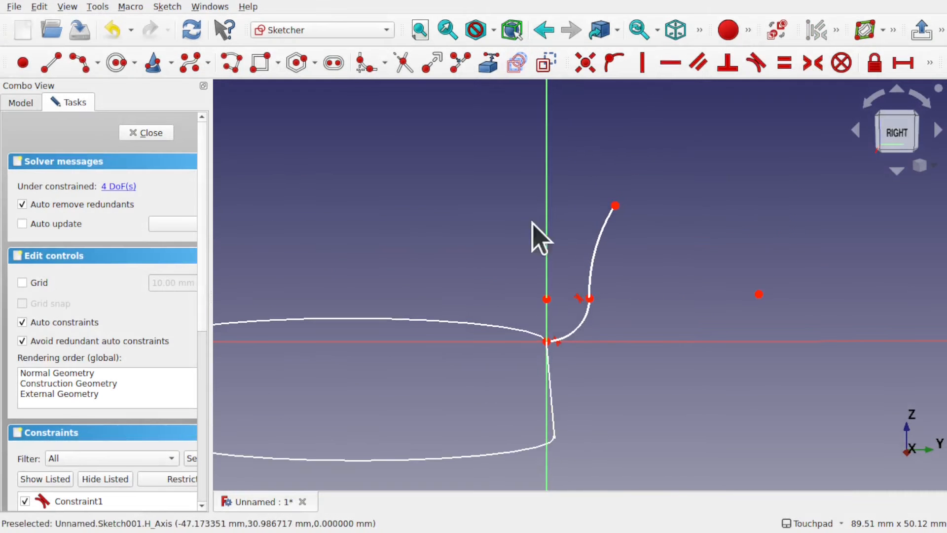
left_click(80, 63)
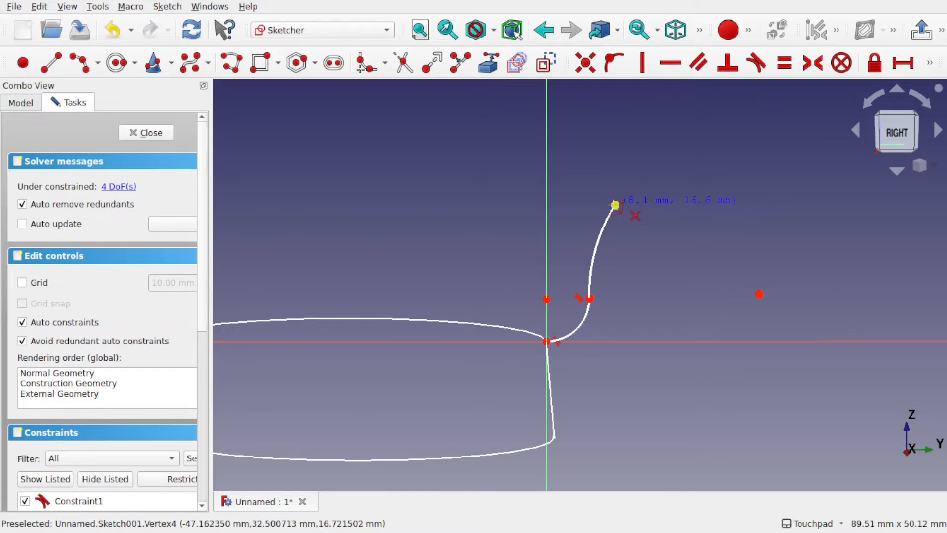
left_click(660, 195)
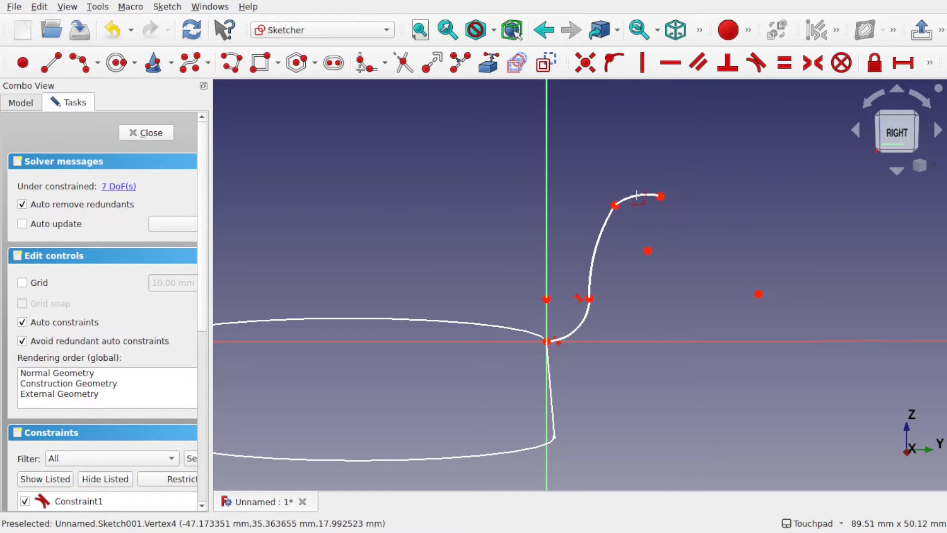
right_click(637, 195)
Step: Make the second and third arcs tangent to each other and close the sketch
left_click(606, 224)
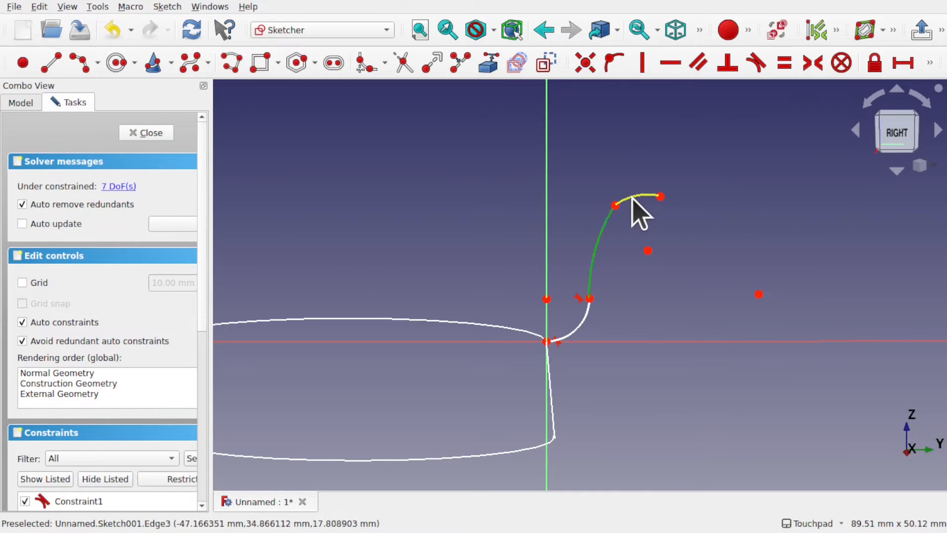
left_click(635, 197)
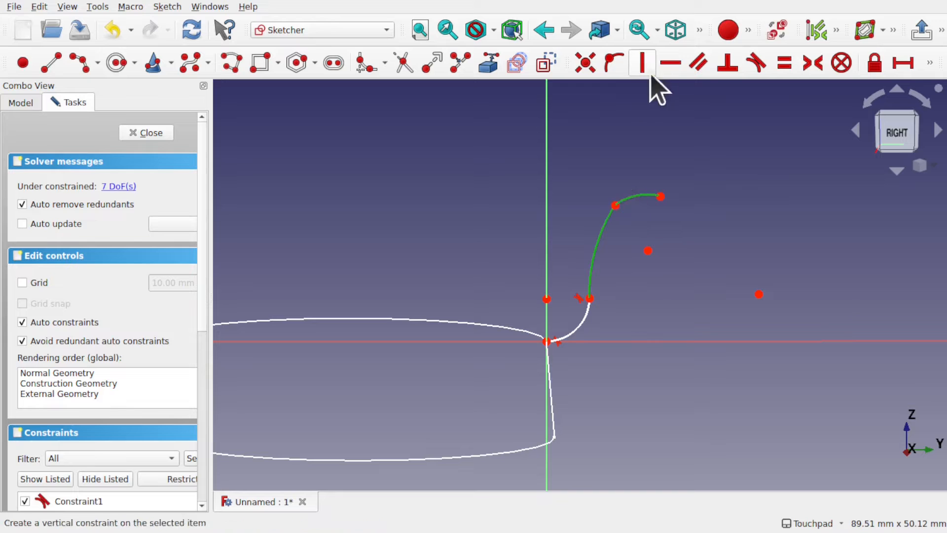
left_click(755, 63)
left_click(476, 306)
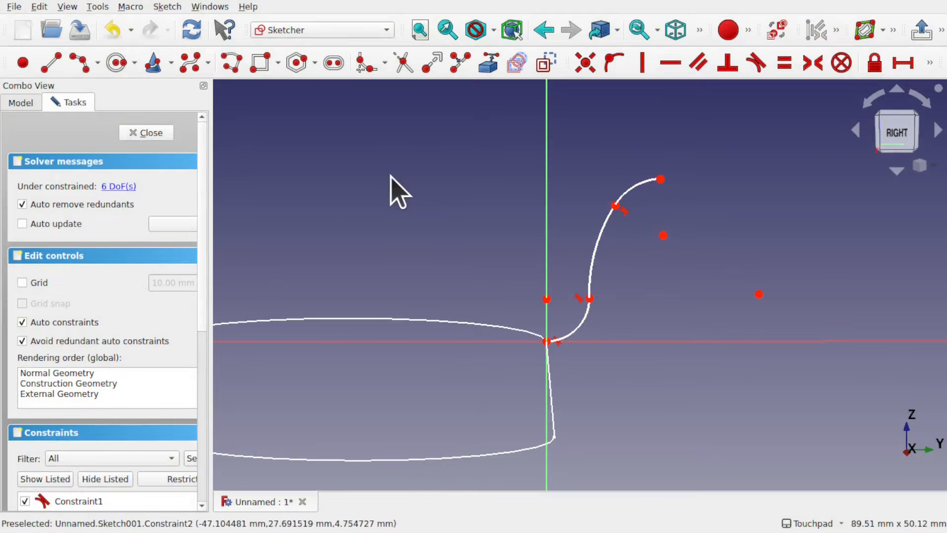
left_click(144, 133)
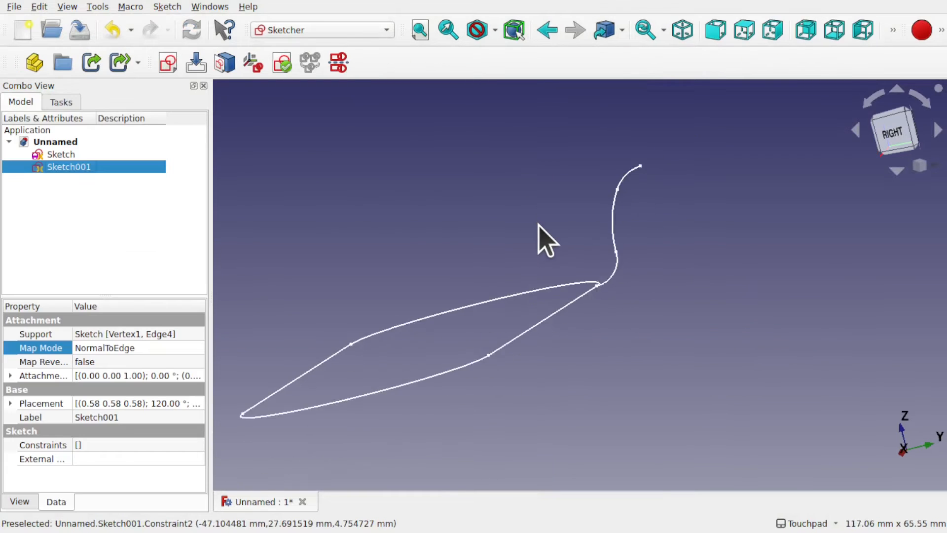
Step: Start a Sweep in the Part workbench and use the three-arc sketch, Sketch001, as its profile
left_click(330, 33)
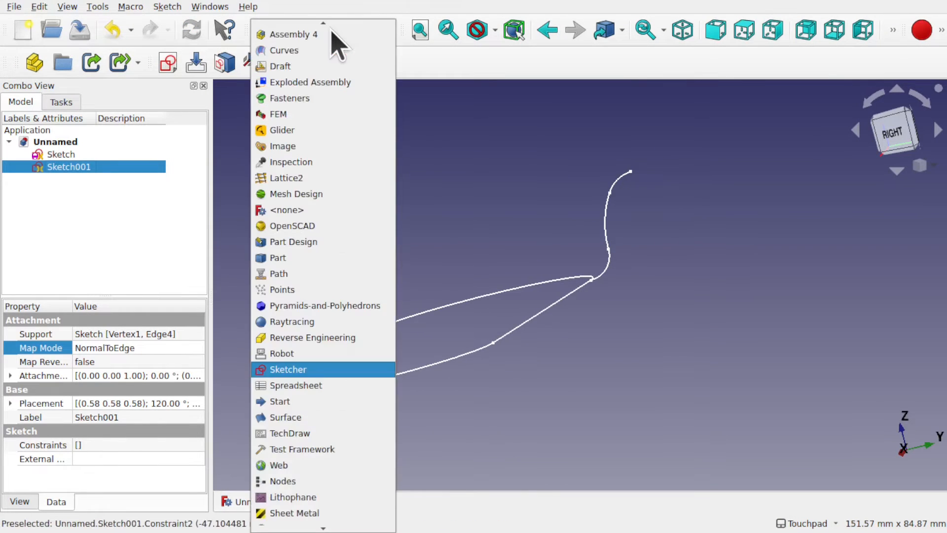
left_click(304, 256)
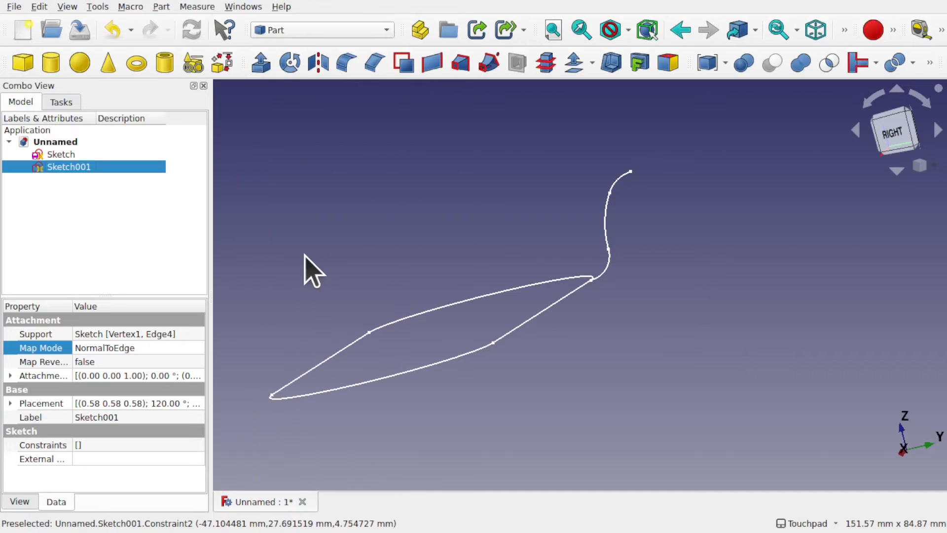
left_click(306, 258)
left_click(488, 62)
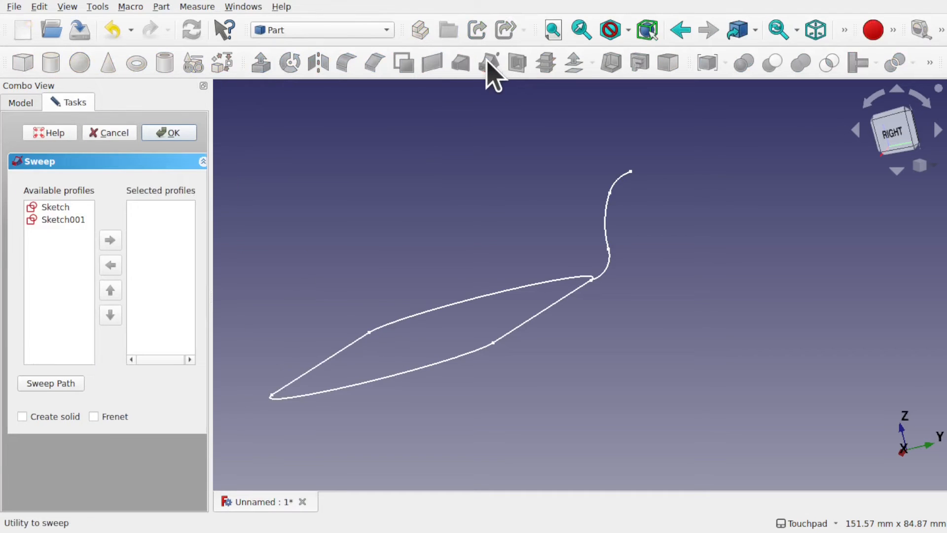
left_click(60, 220)
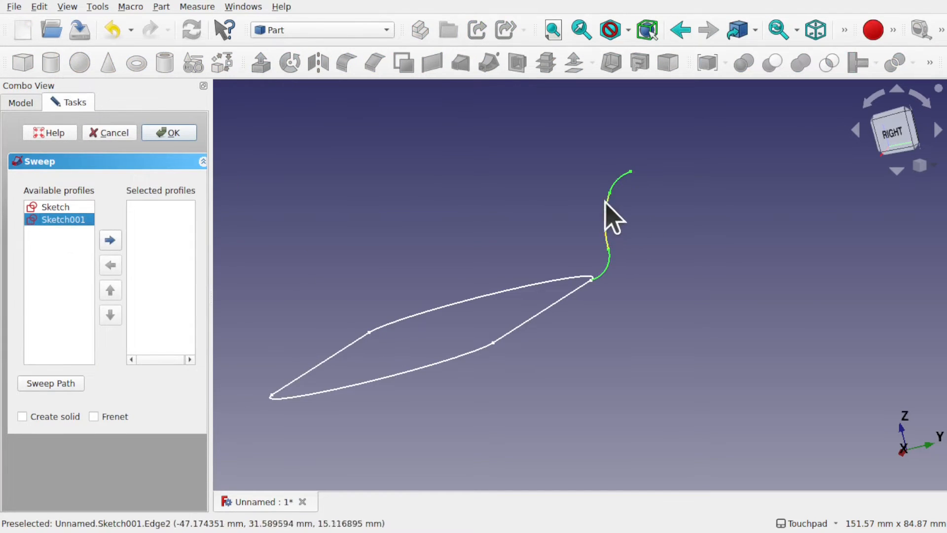
left_click(110, 240)
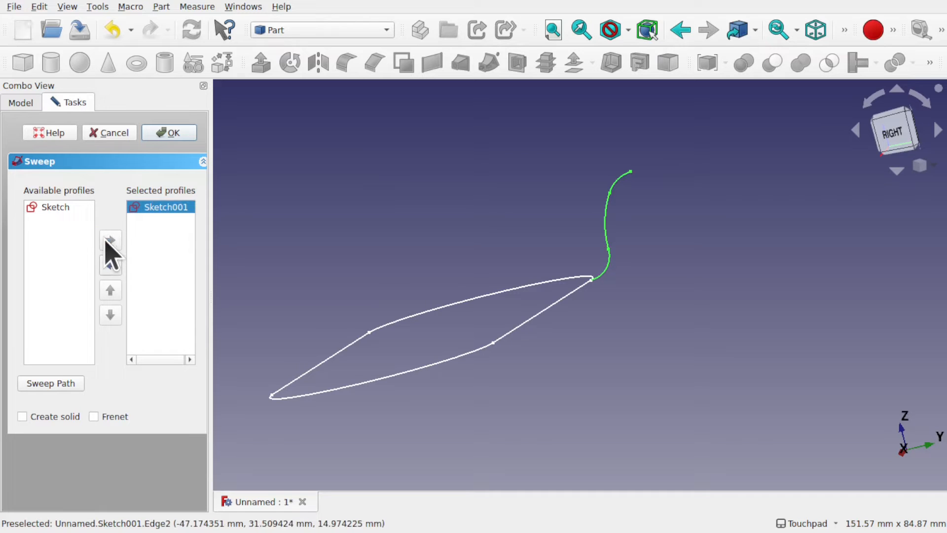
Step: Use all four connected edges of the slot sketch as the sweep path and create the swept surface
left_click(54, 384)
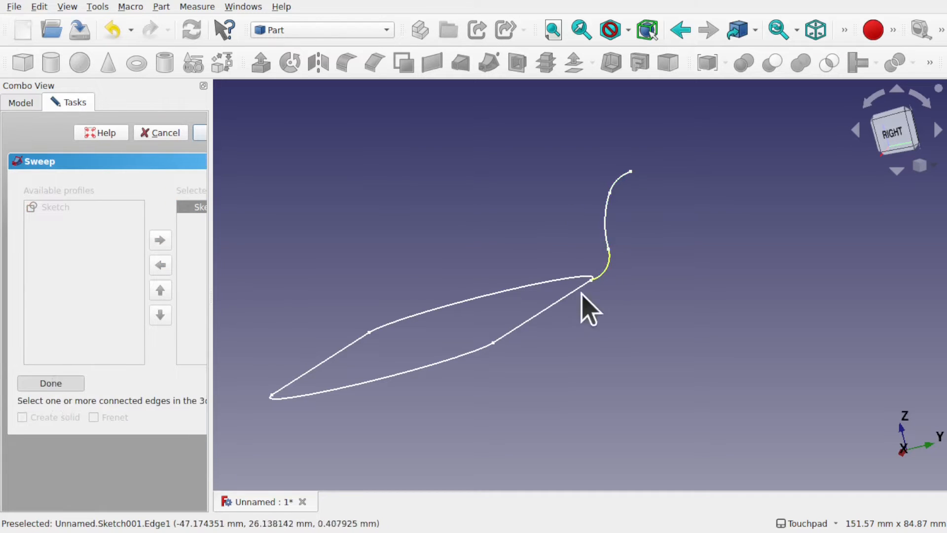
left_click_drag(582, 294, 617, 347, "shift")
left_click(582, 321)
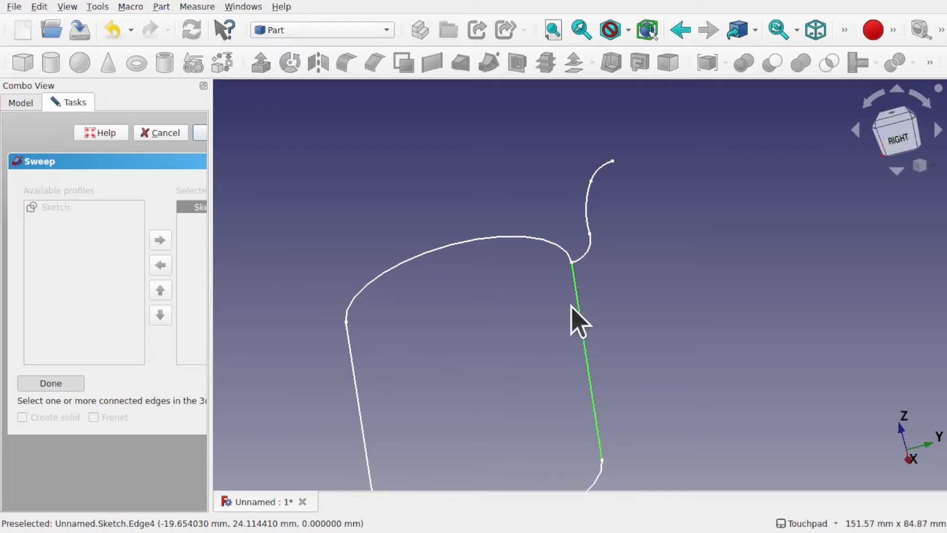
left_click(536, 241)
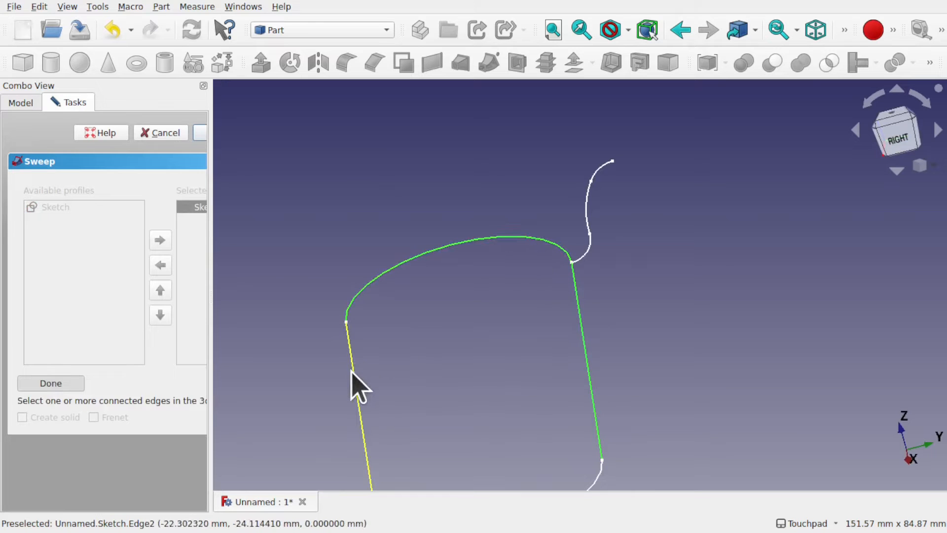
left_click(356, 387)
scroll(495, 393, "down", 5)
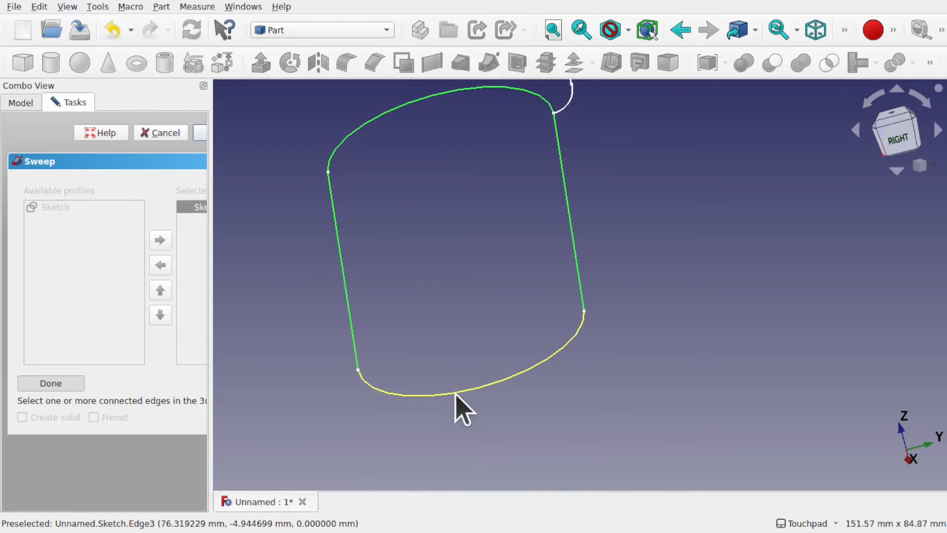
left_click(51, 384)
left_click(174, 132)
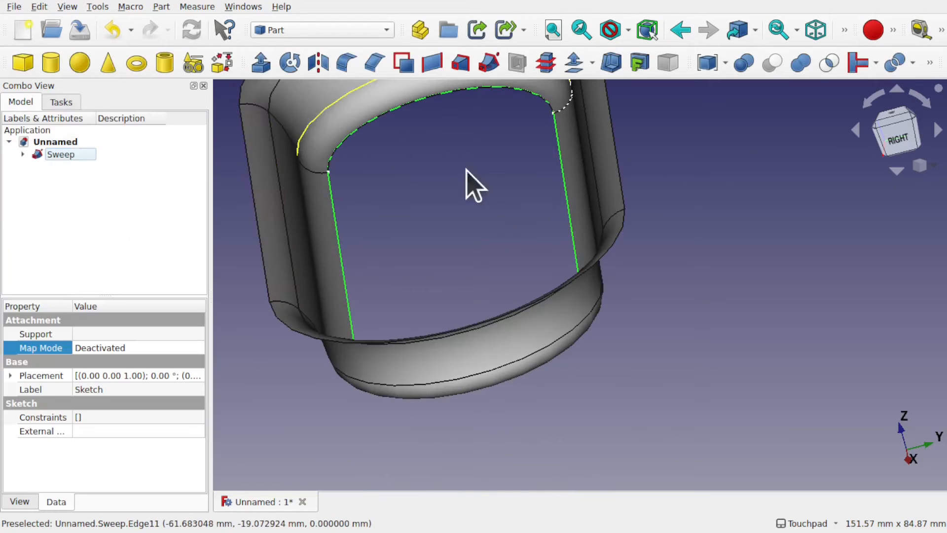
Step: Thicken the swept surface with a 3D Offset of 2 mm and Fill offset enabled
left_click_drag(469, 174, 518, 316, "shift")
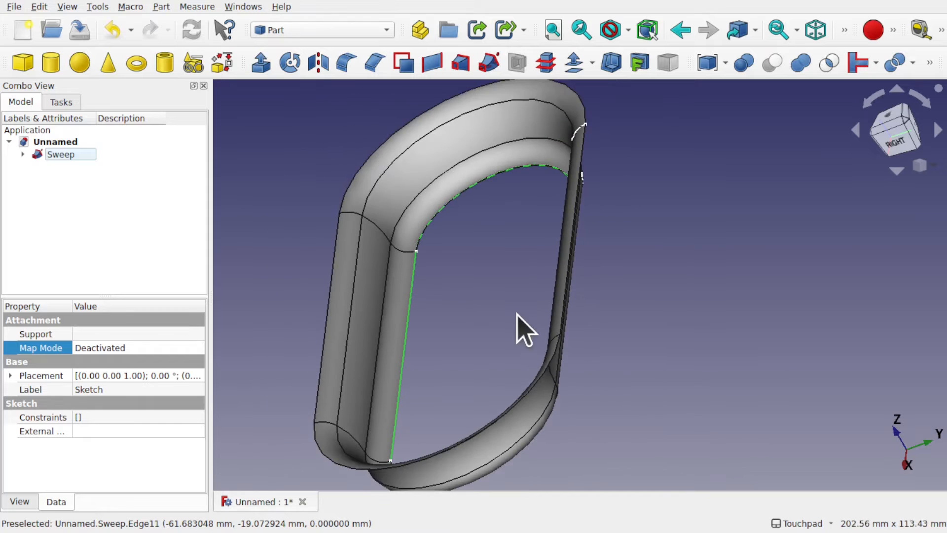
left_click(465, 137)
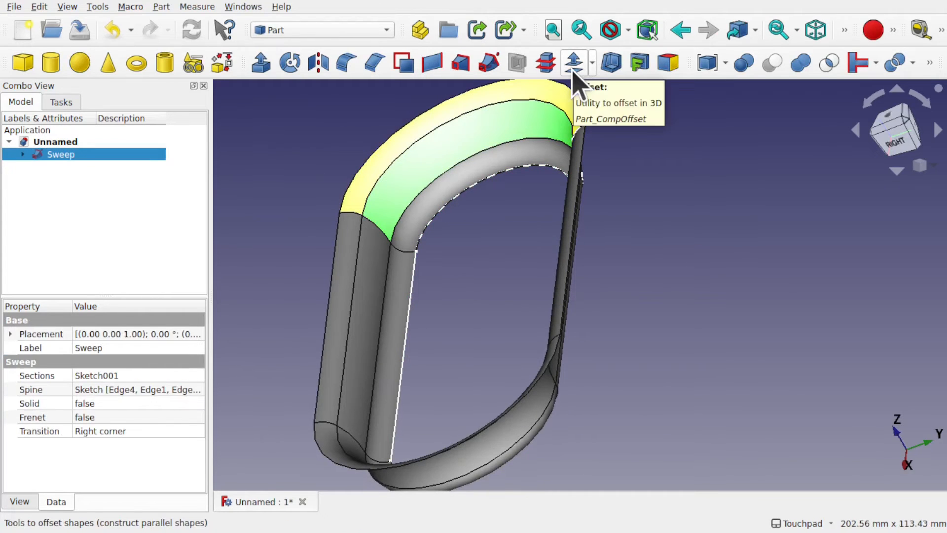
left_click(575, 64)
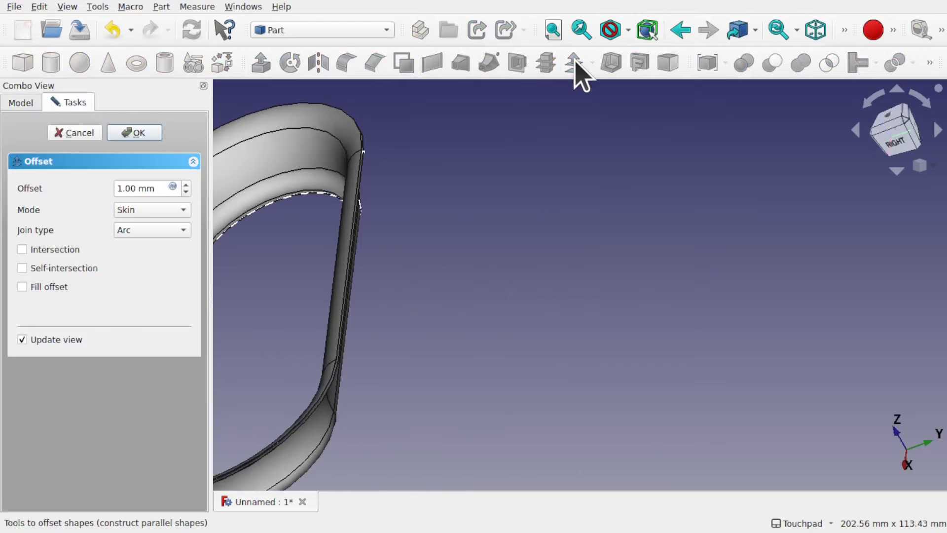
left_click_drag(360, 275, 509, 194, "alt")
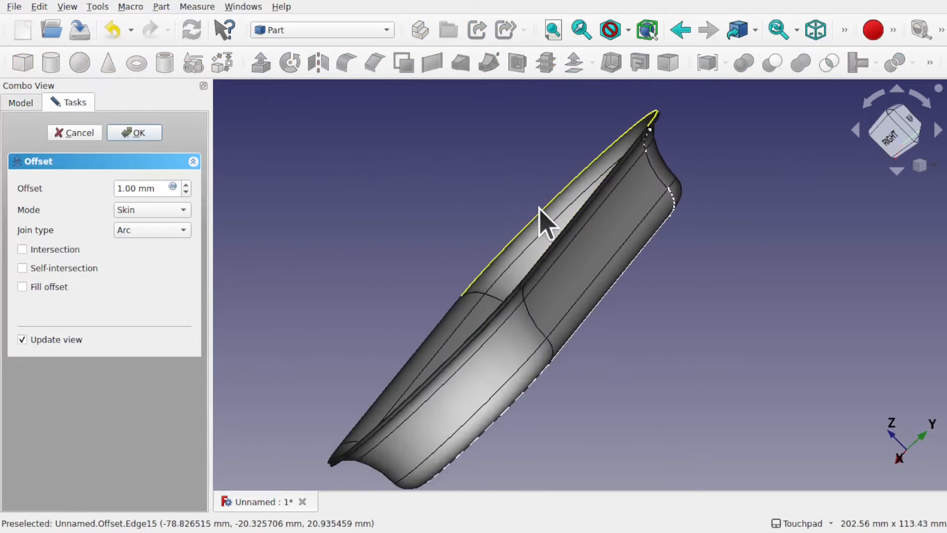
scroll(546, 217, "up", 3)
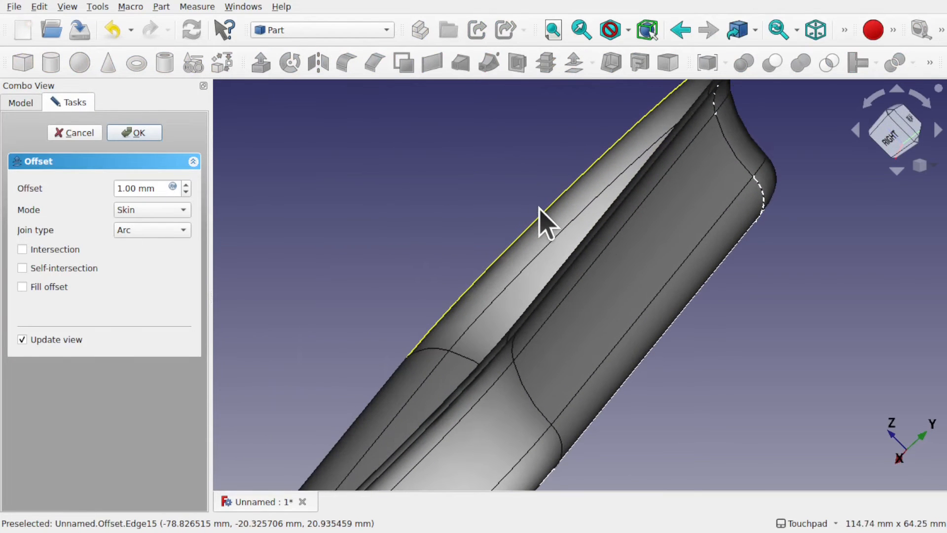
left_click(22, 287)
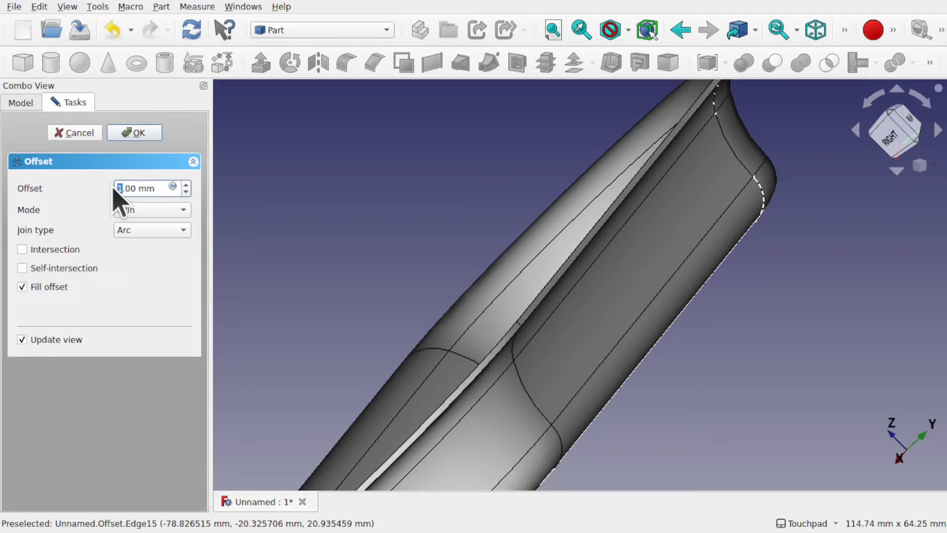
type("2")
key("Return")
Step: With the Curves workbench, create an IsoCurve on the sweep's innermost curved face at a rounded end of the slot
left_click_drag(518, 281, 531, 316, "alt")
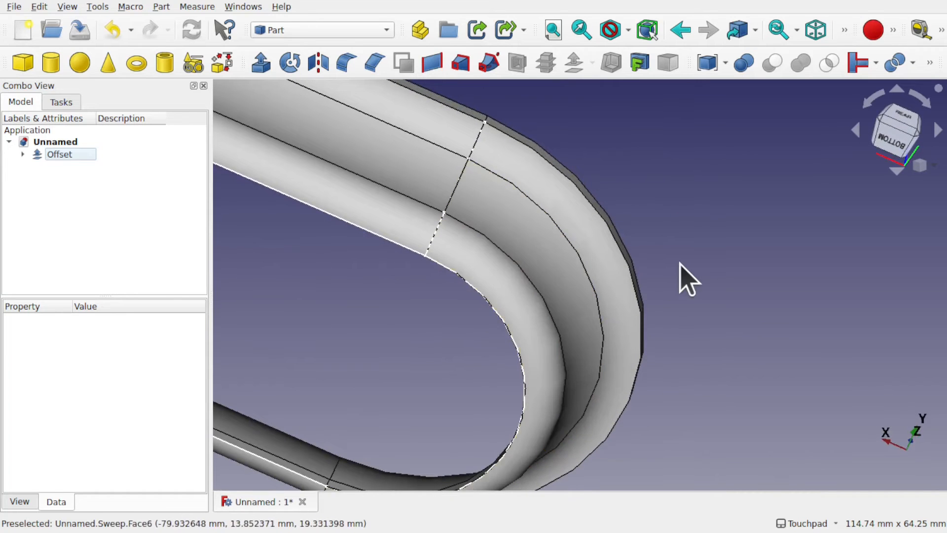
left_click_drag(688, 280, 545, 216, "alt")
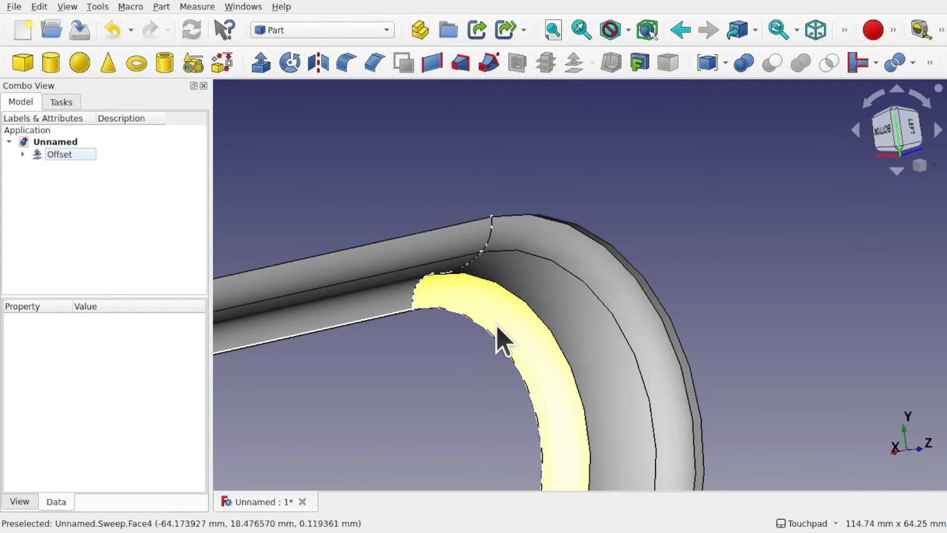
left_click(494, 305)
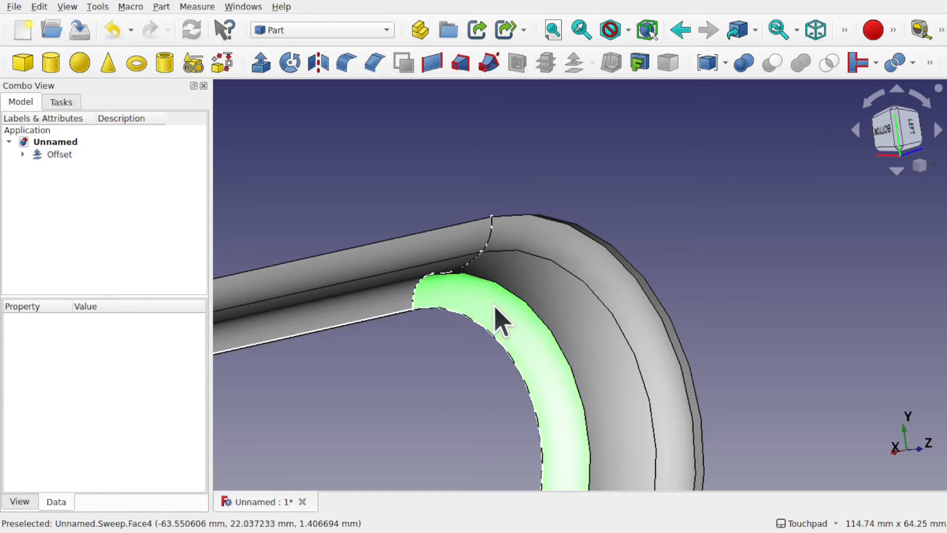
left_click(303, 30)
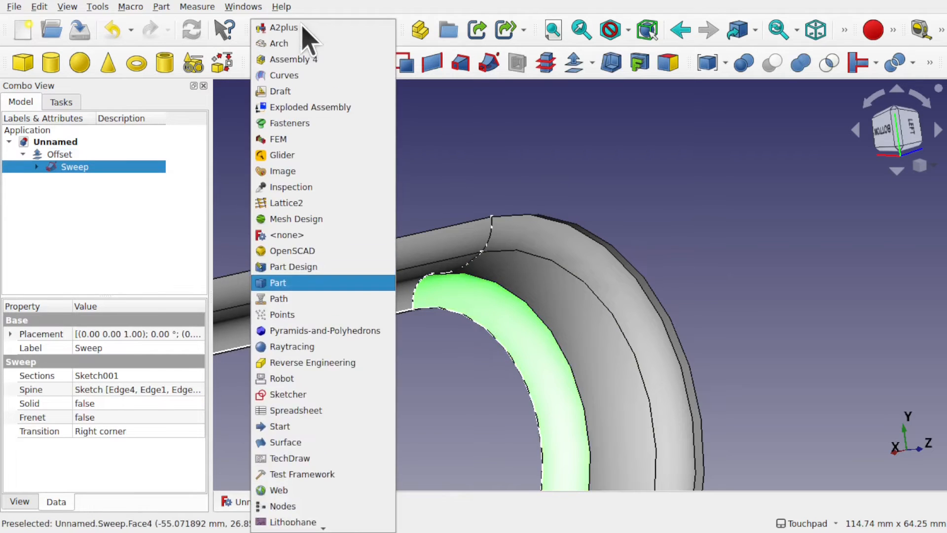
left_click(291, 77)
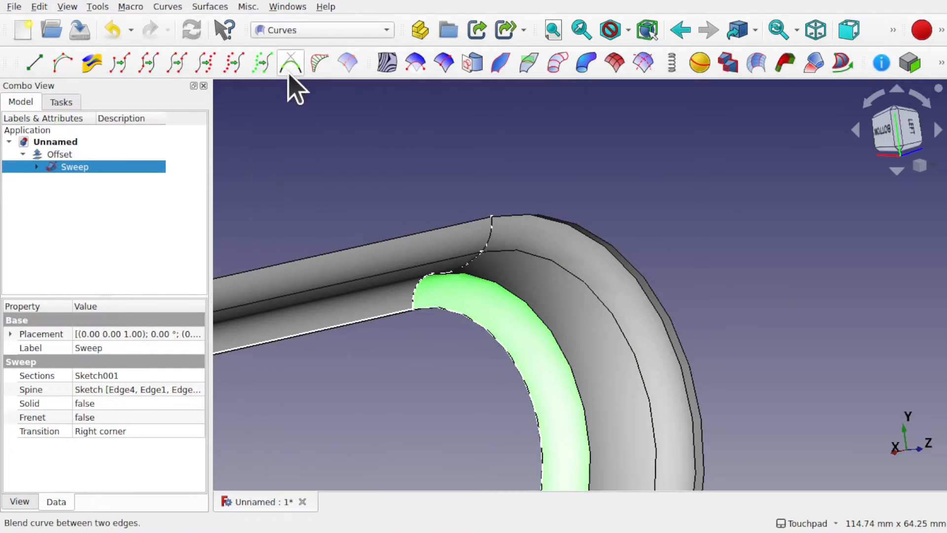
left_click(380, 165)
left_click(478, 299)
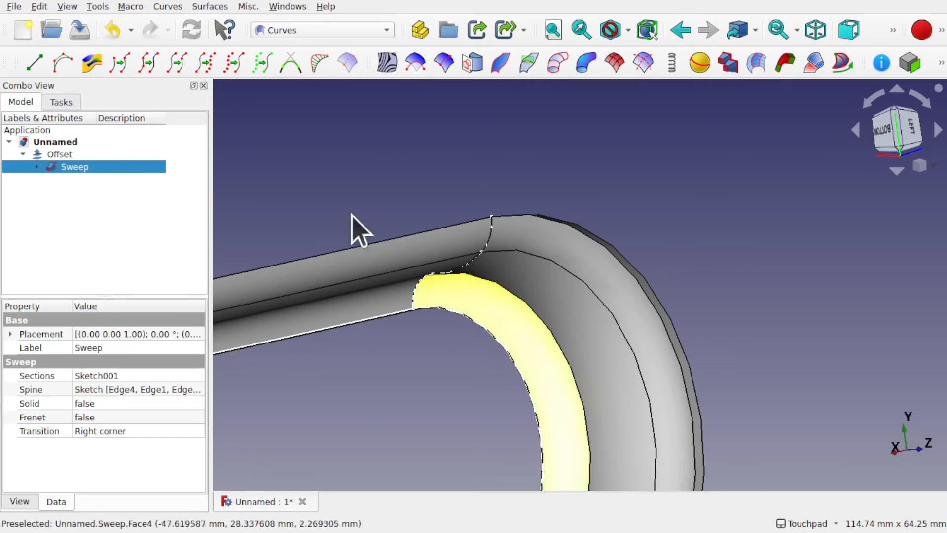
left_click(445, 63)
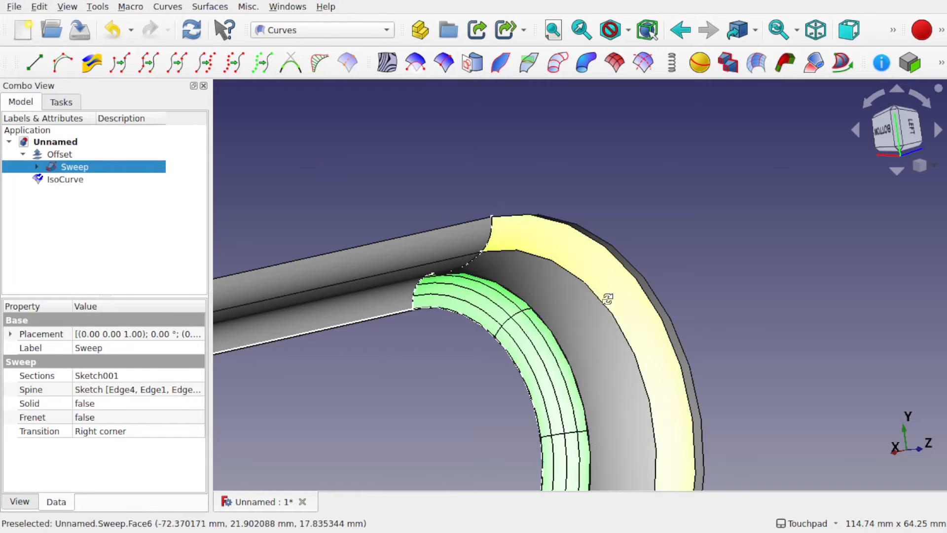
left_click_drag(609, 300, 568, 316, "alt")
scroll(567, 358, "down", 2)
key("5")
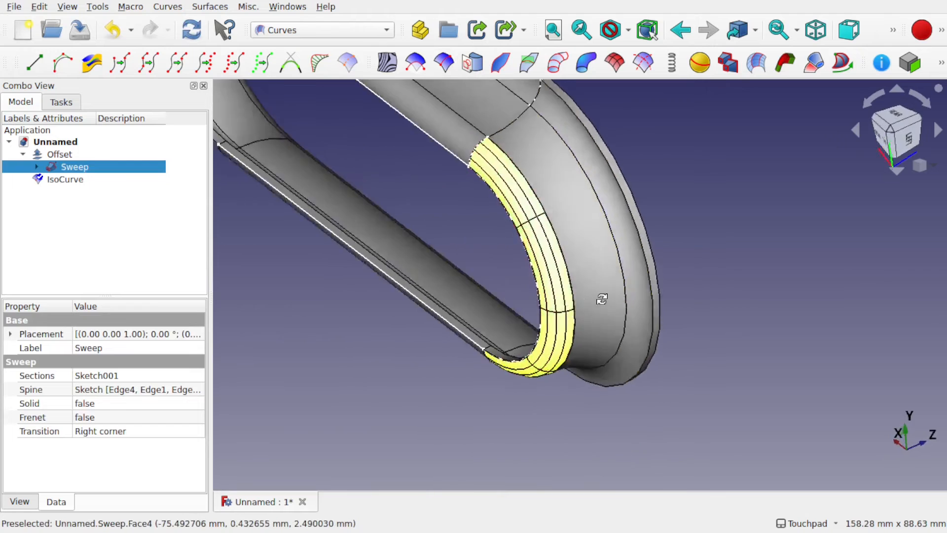
Step: Set the IsoCurve's Number U to 7 and Number V to 1
left_click(64, 180)
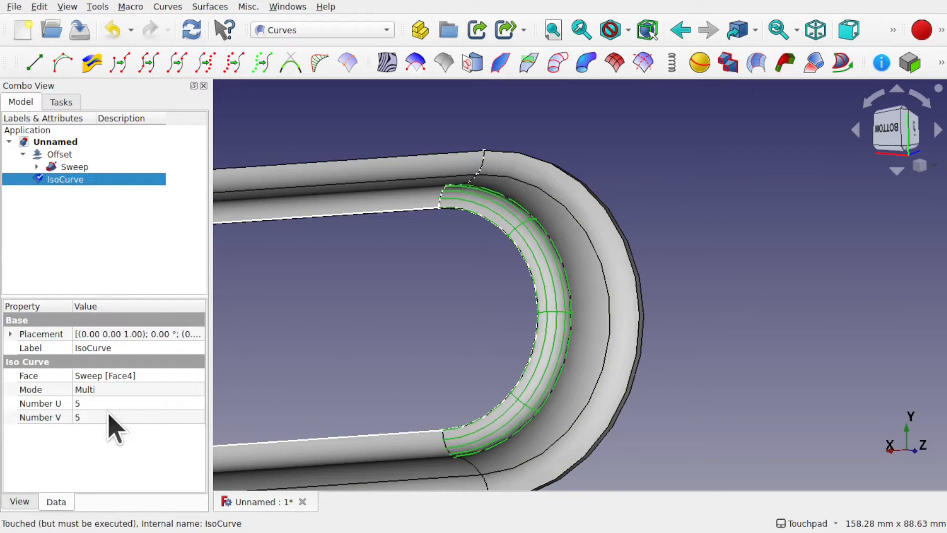
left_click(106, 403)
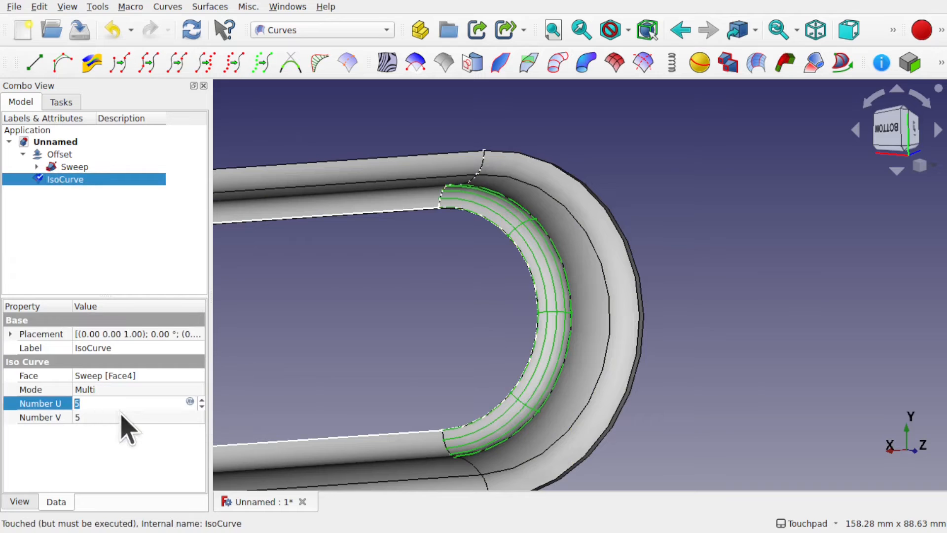
type("6")
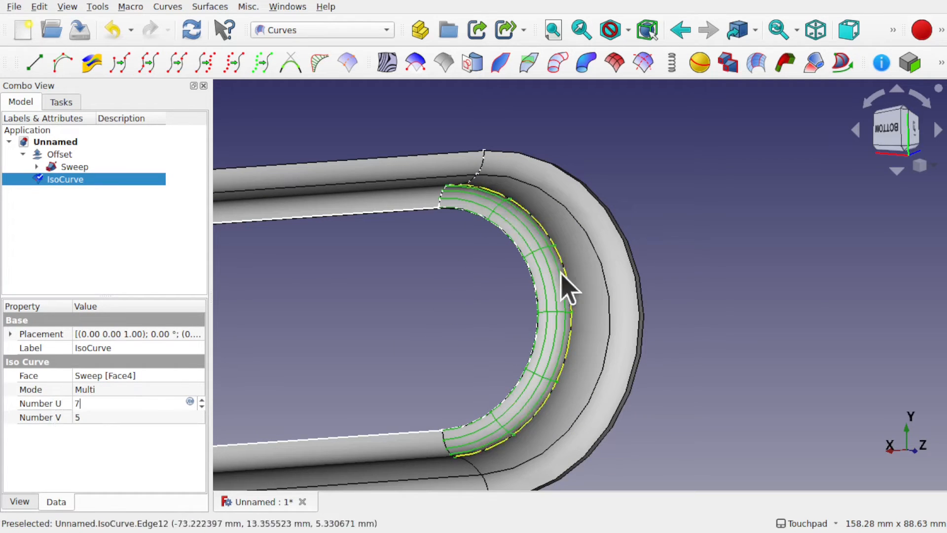
left_click(109, 417)
type("1")
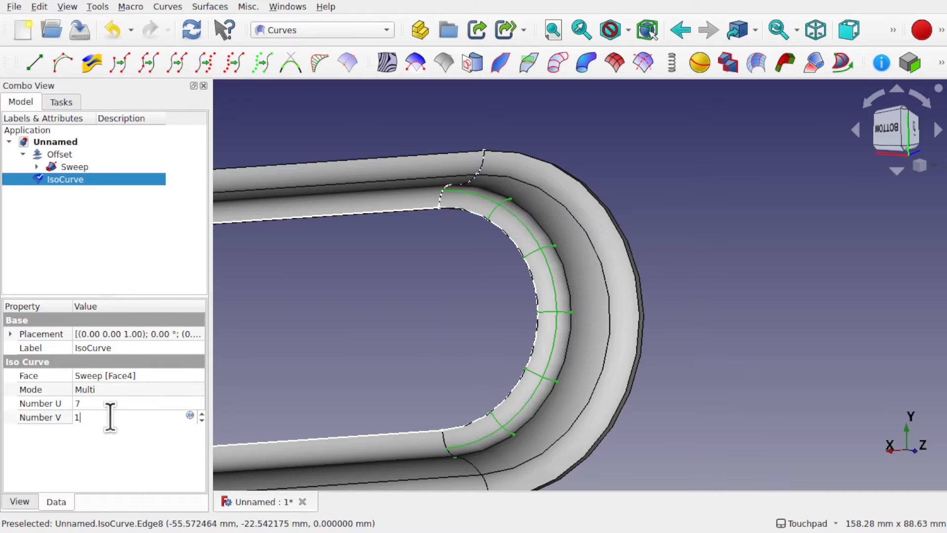
left_click(355, 365)
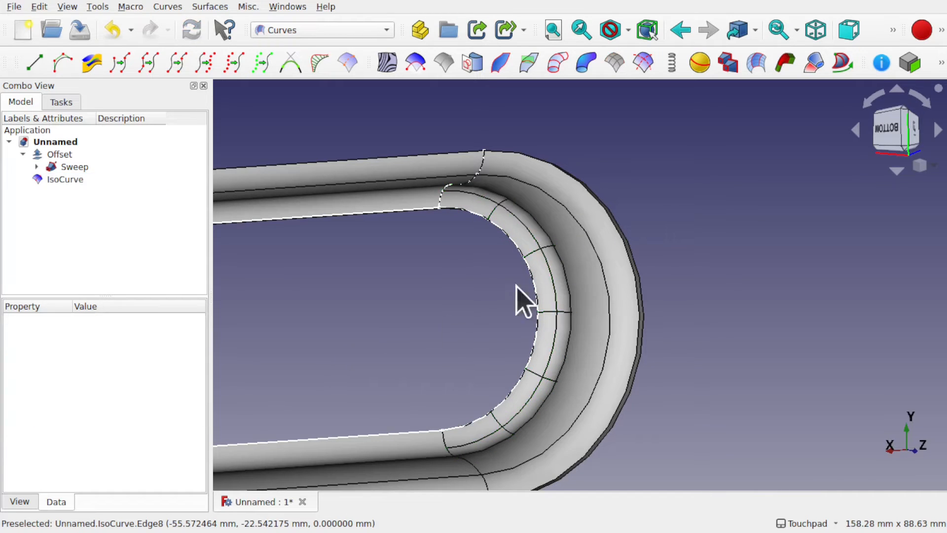
Step: Switch to the Part workbench, explode the IsoCurve compound into separate curves and expand the resulting group
left_click_drag(572, 265, 560, 313, "shift")
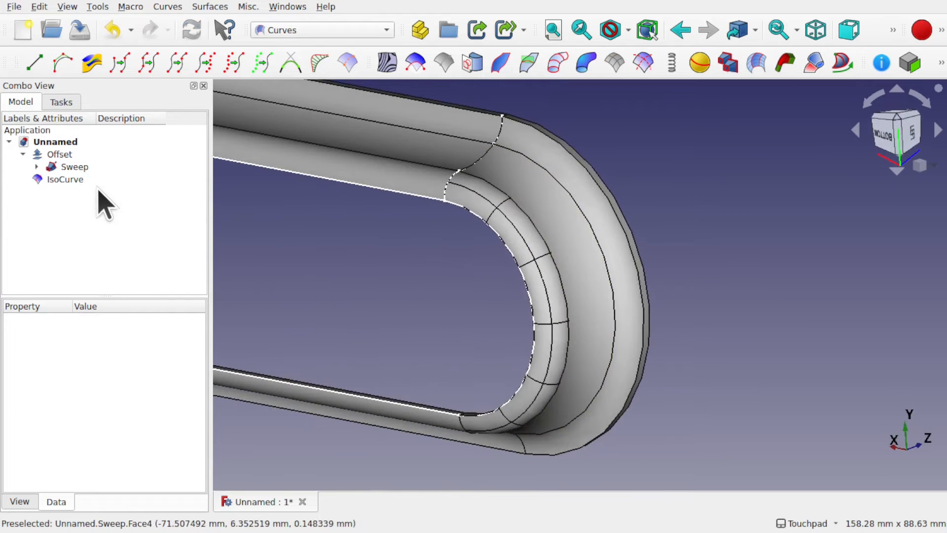
left_click(316, 33)
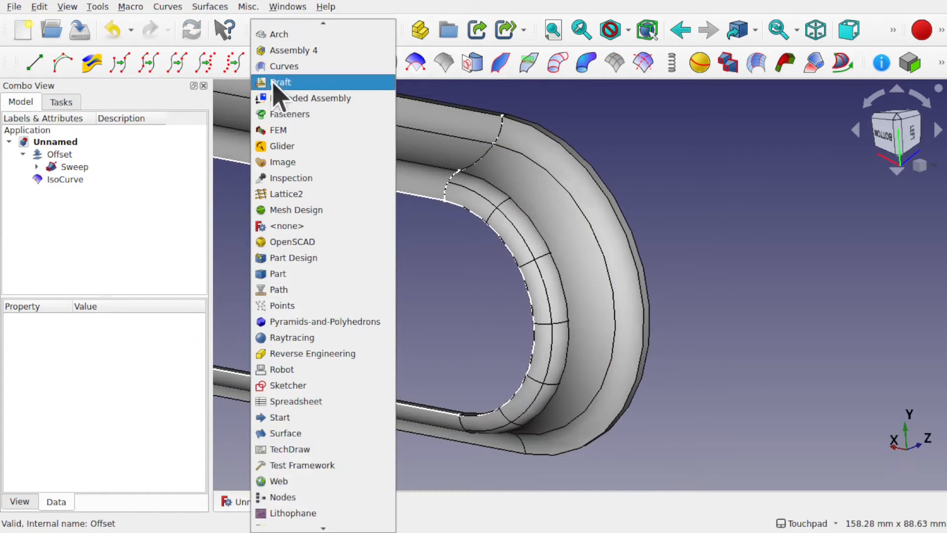
left_click(289, 271)
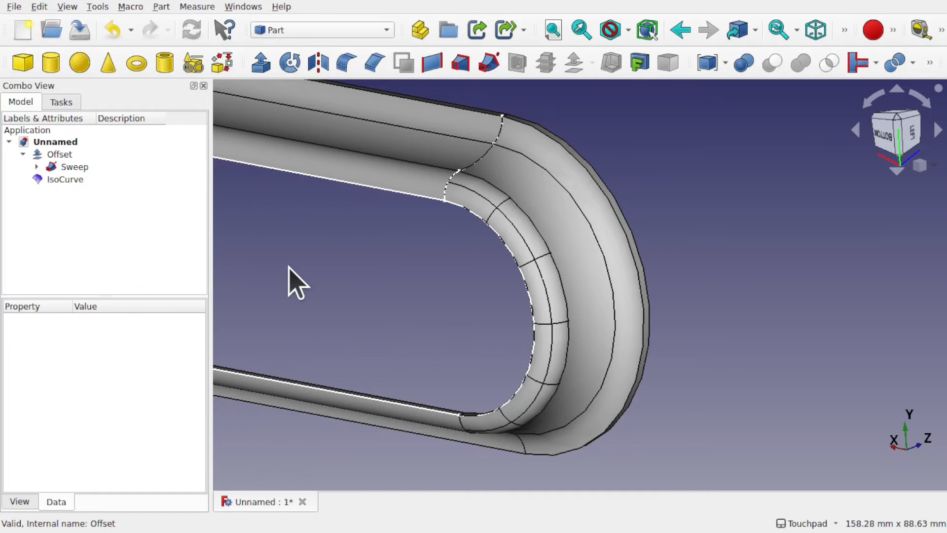
left_click(71, 179)
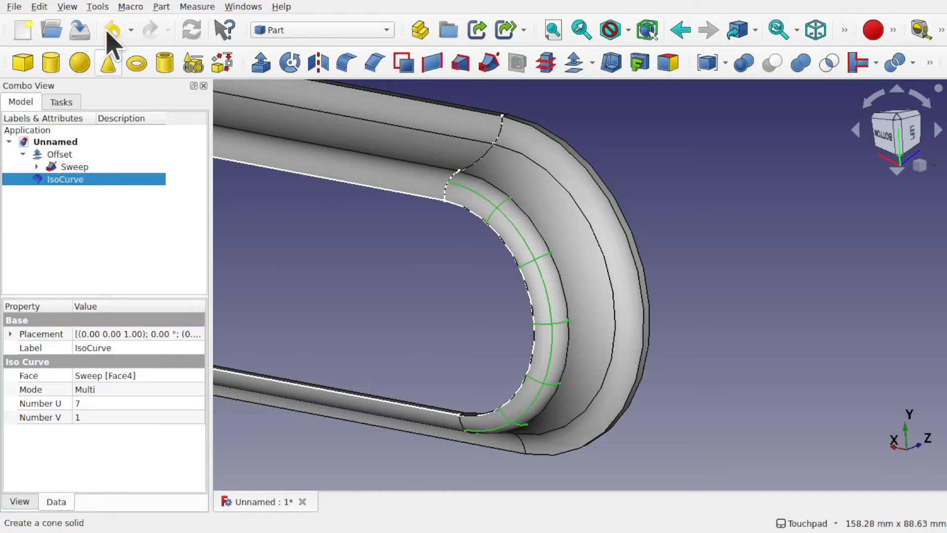
left_click(161, 7)
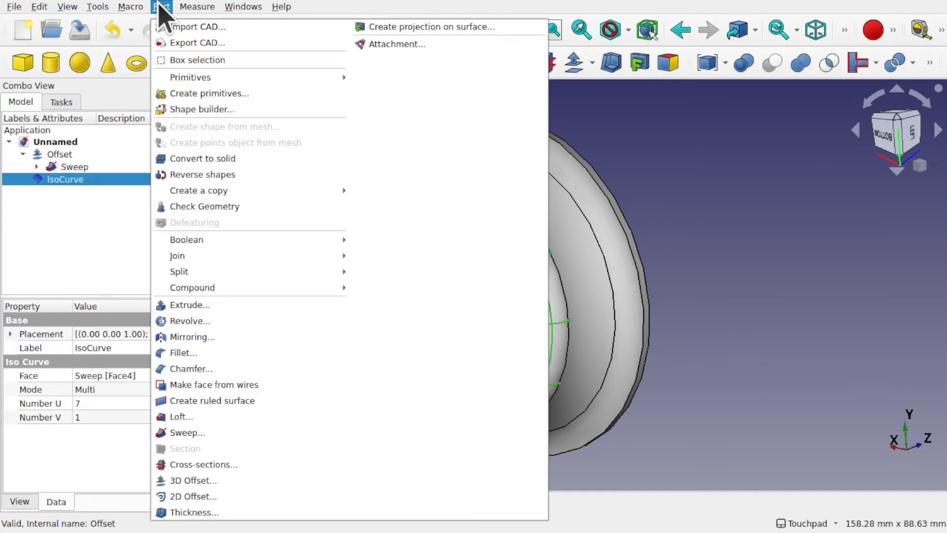
mouse_move(245, 288)
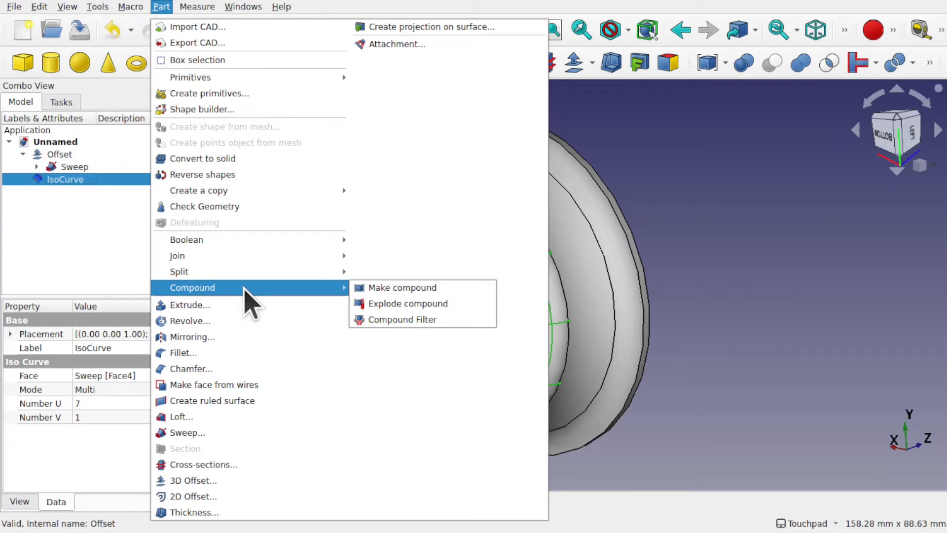
left_click(404, 303)
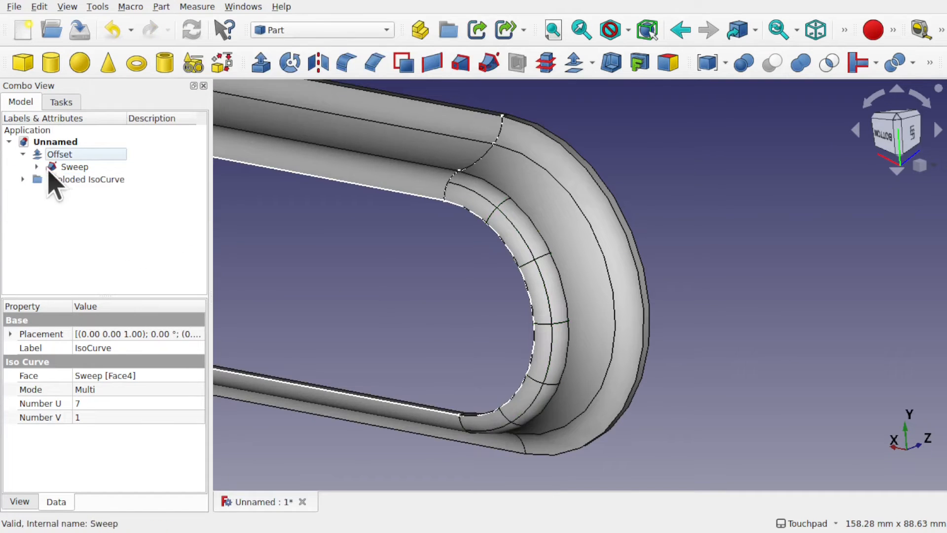
left_click(22, 180)
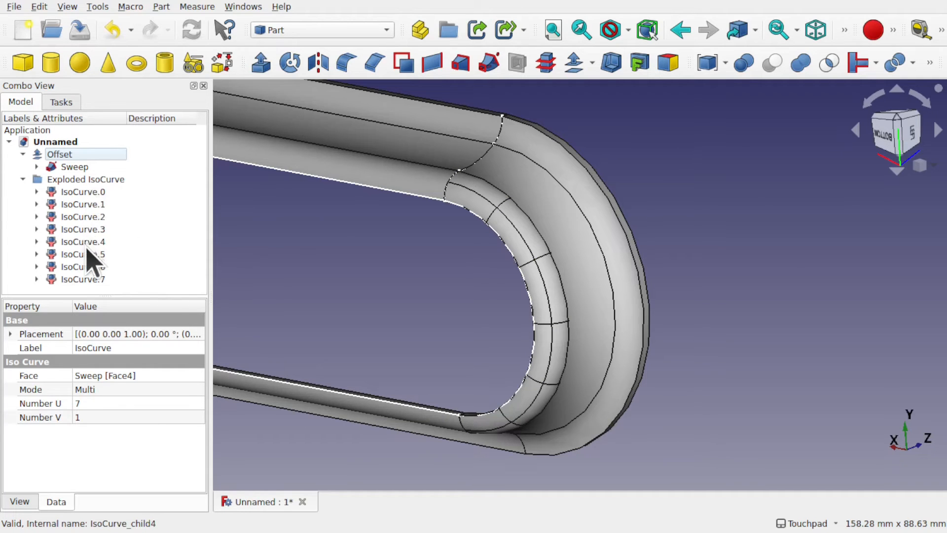
Step: Extrude the second crosswise isocurve, IsoCurve.1, along its normal by 3 mm with Symmetric enabled
left_click(495, 214)
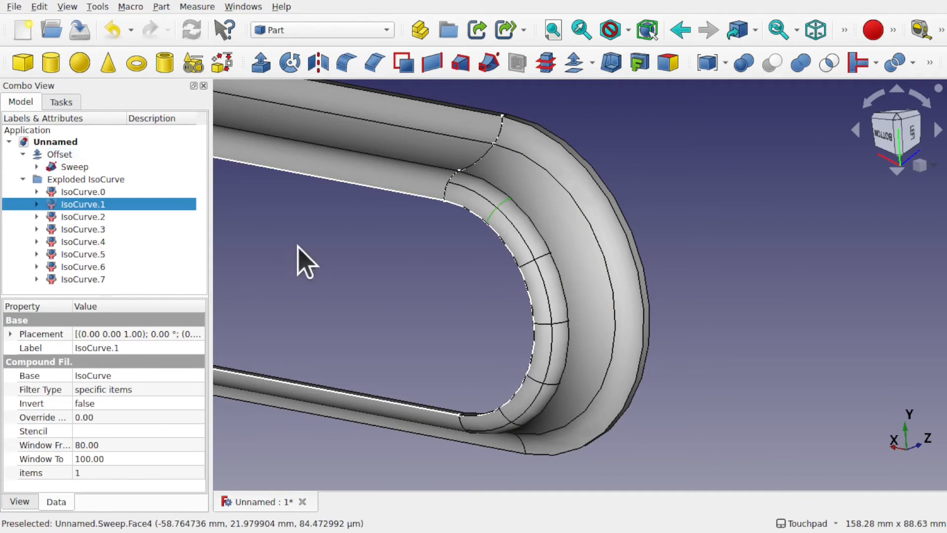
left_click(261, 63)
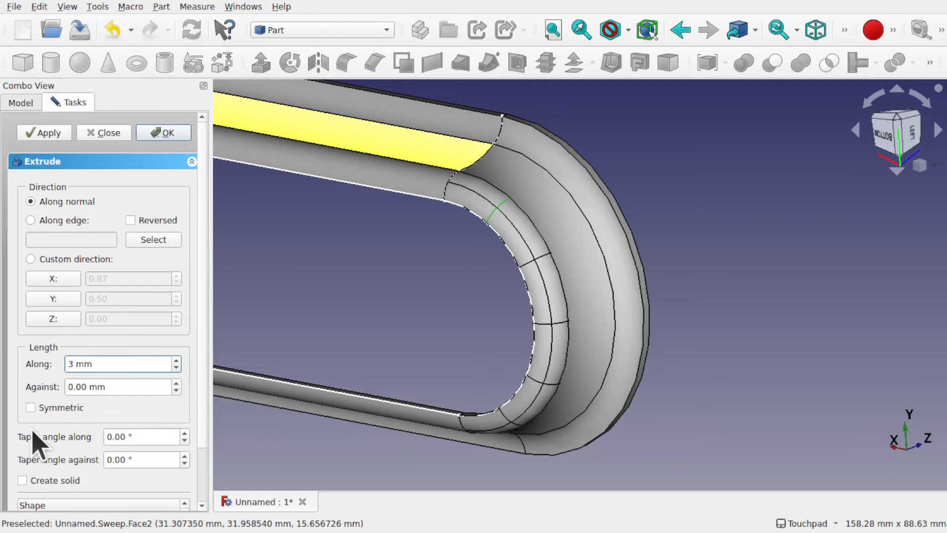
left_click(30, 408)
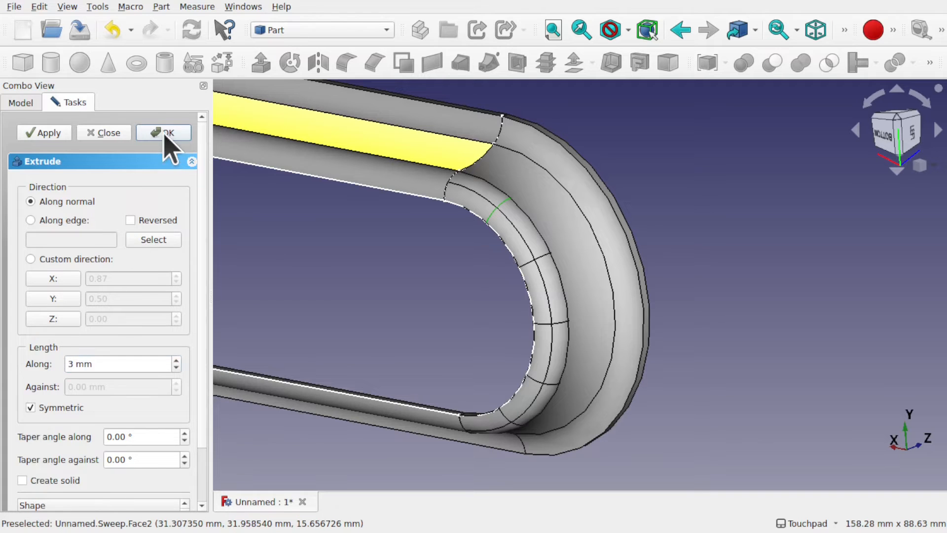
left_click(164, 134)
Step: Hide the Sweep and the thickened Offset body so only the extruded strip and curves are shown
left_click(518, 226)
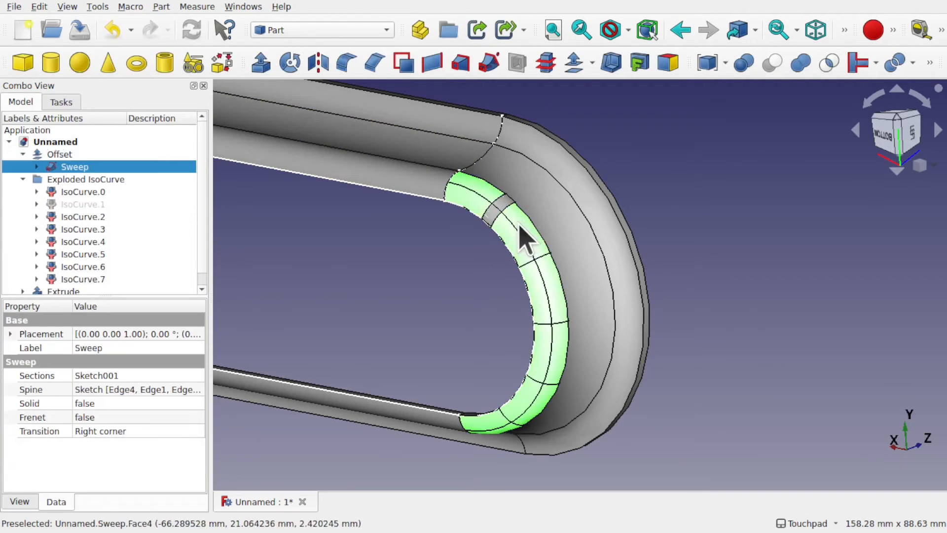
key("space")
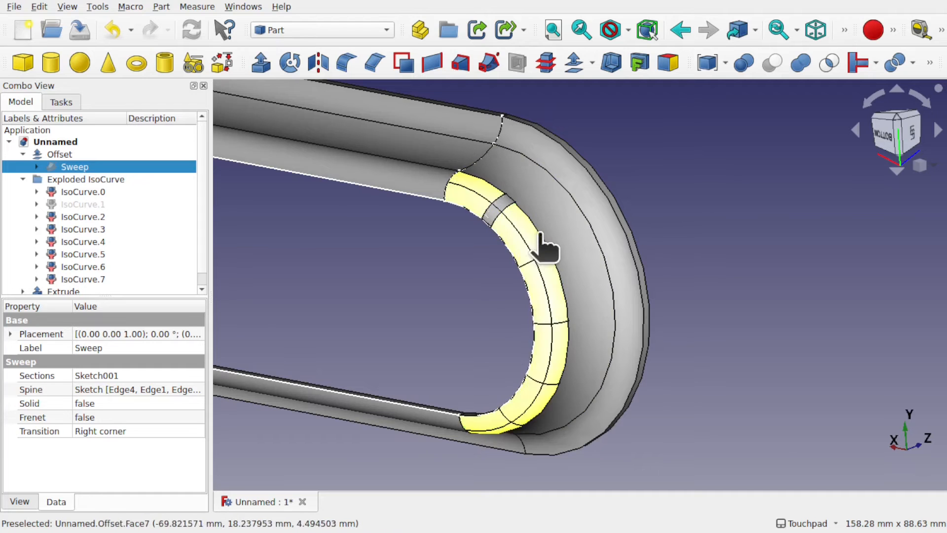
left_click(542, 240)
key("space")
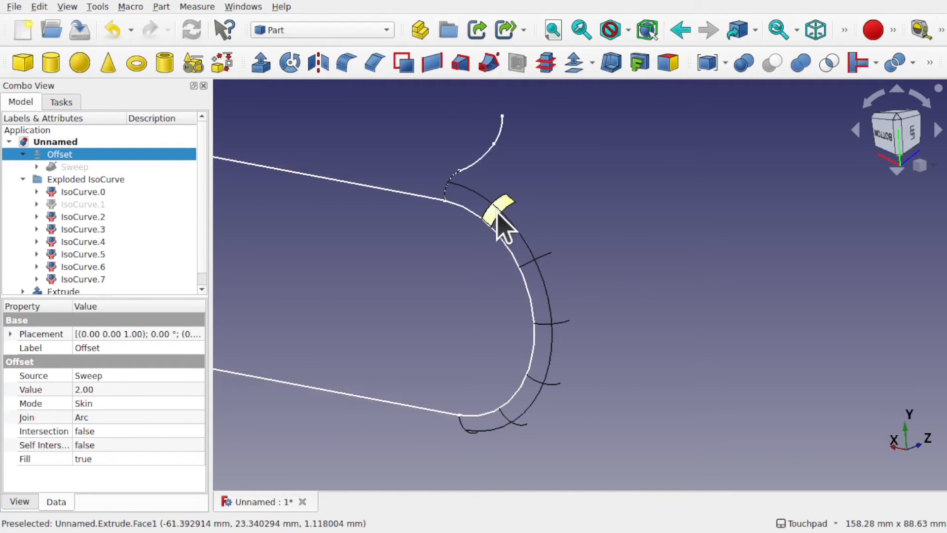
Step: Thicken the extruded strip with a 3D Offset of -1 mm and Fill offset enabled
scroll(497, 214, "up", 4)
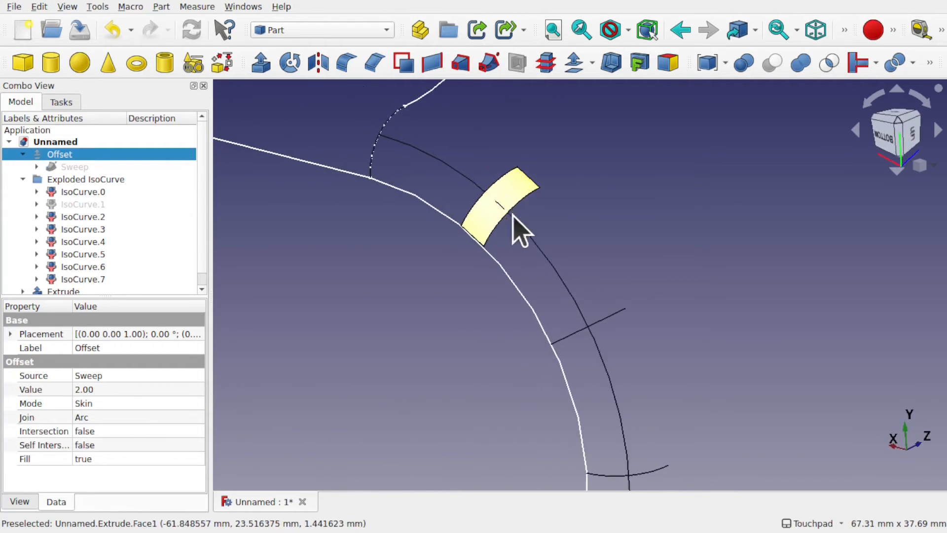
left_click(508, 200)
left_click(572, 62)
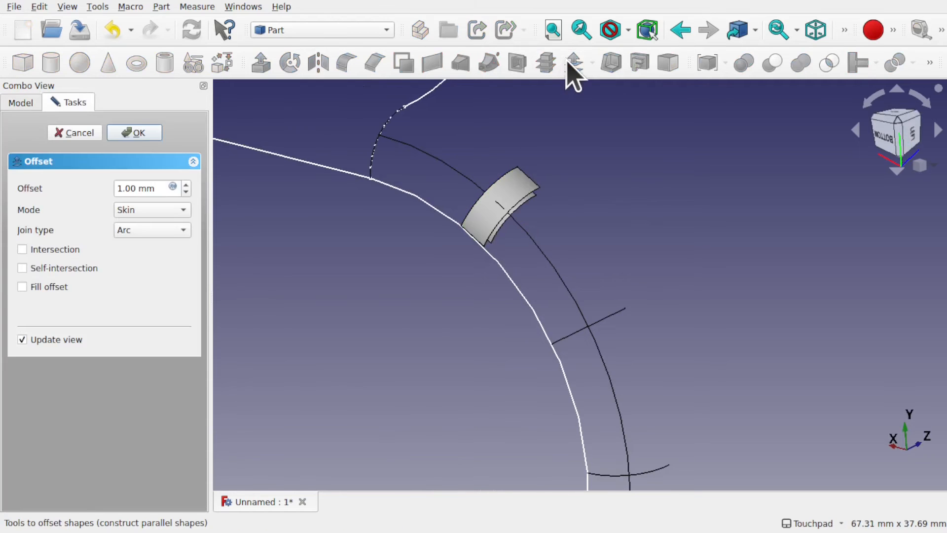
left_click_drag(509, 221, 429, 193, "alt")
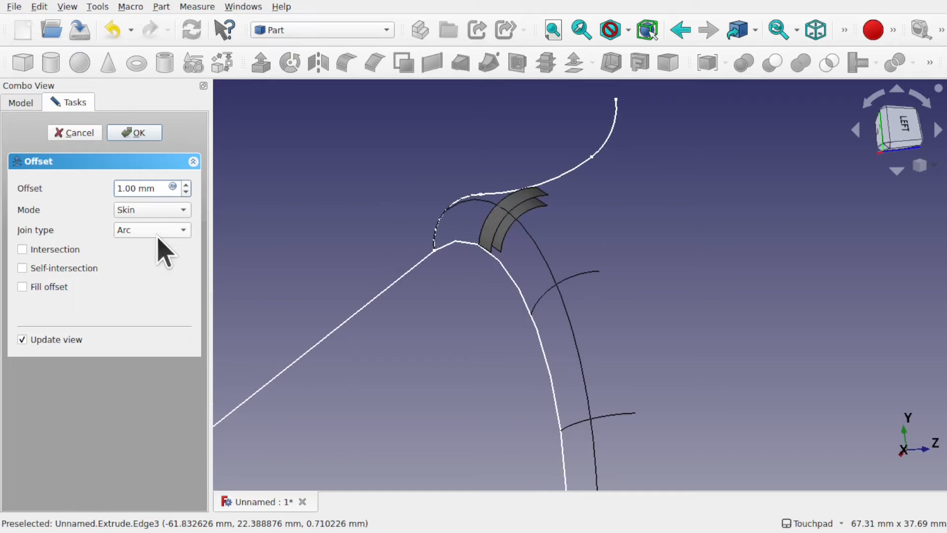
type("-")
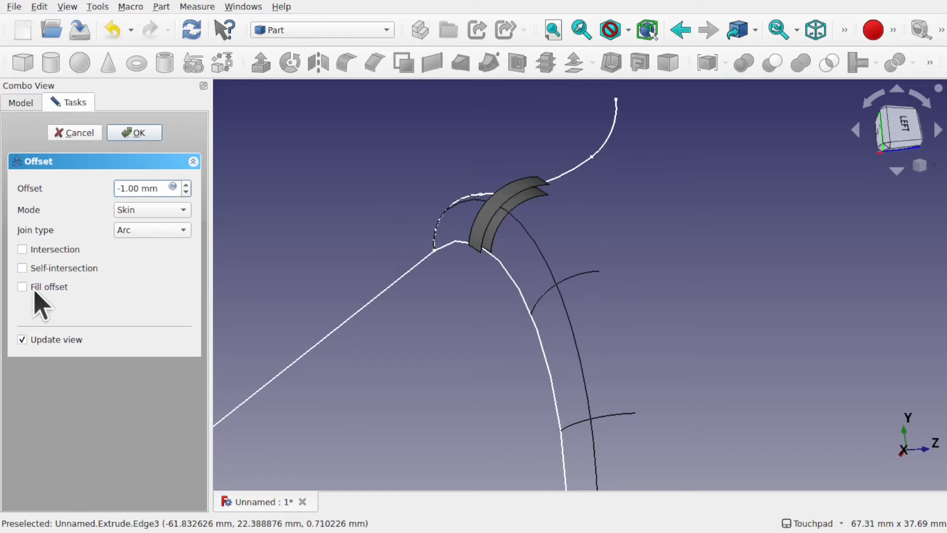
left_click(147, 133)
Step: Show the thickened sweep again and examine the raised strip and the lengthwise isocurve on its rounded end
left_click_drag(471, 191, 345, 265, "alt")
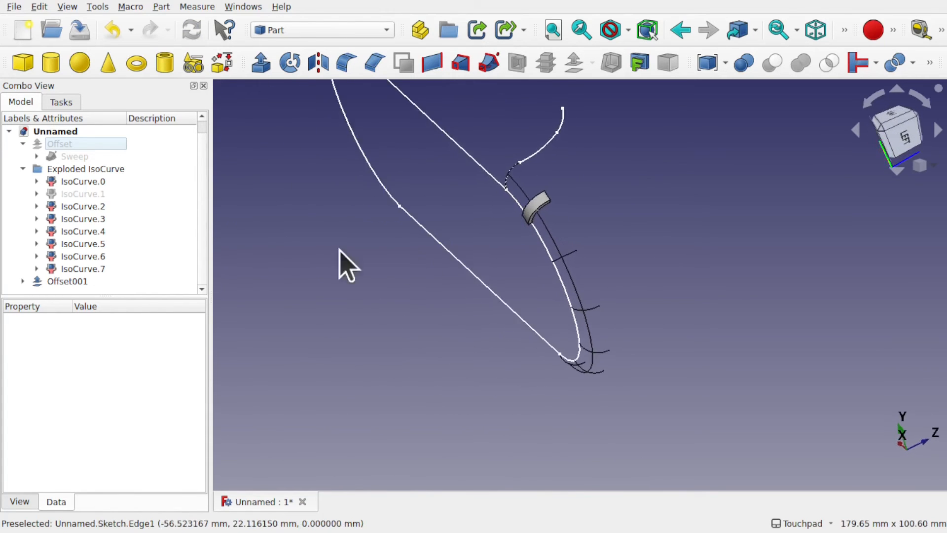
left_click(62, 143)
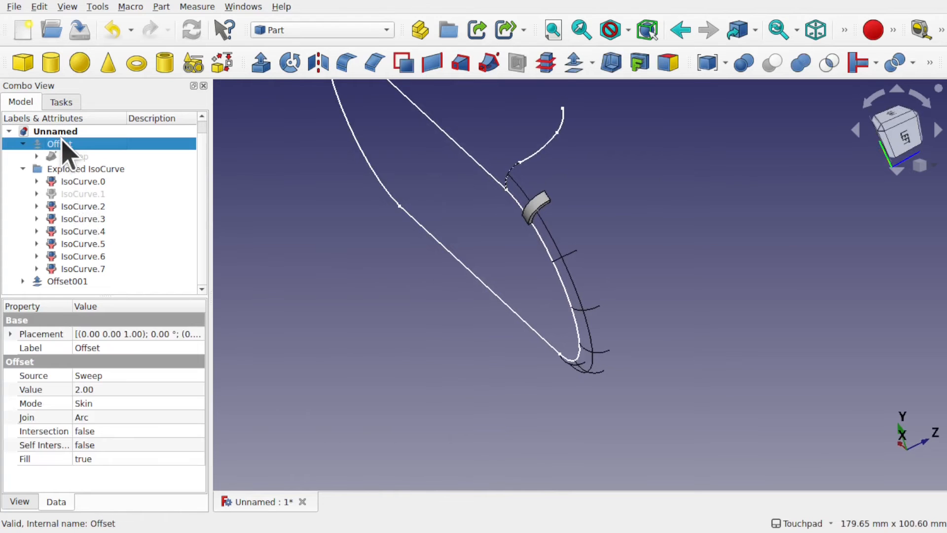
key("space")
left_click_drag(524, 260, 502, 246, "alt")
scroll(547, 240, "up", 2)
scroll(547, 243, "up", 3)
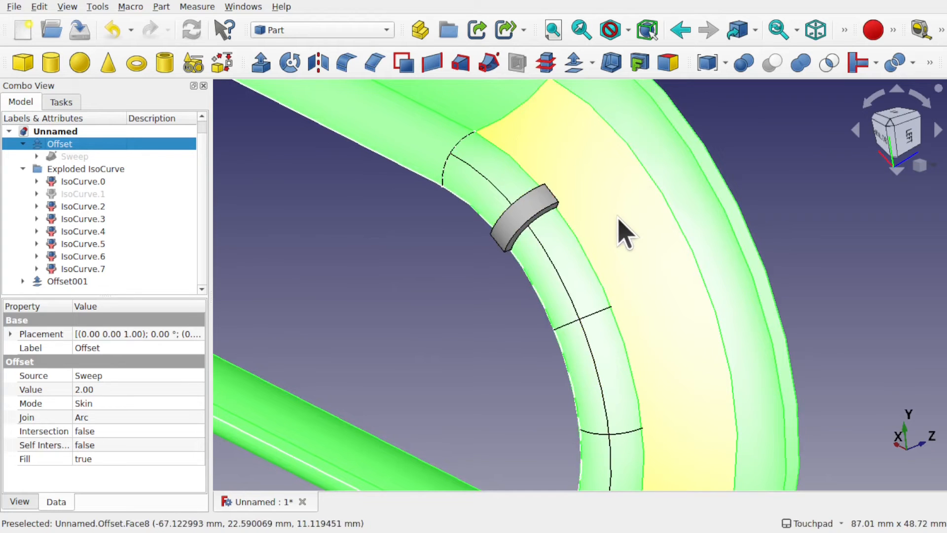
scroll(624, 233, "down", 3)
scroll(624, 233, "down", 1)
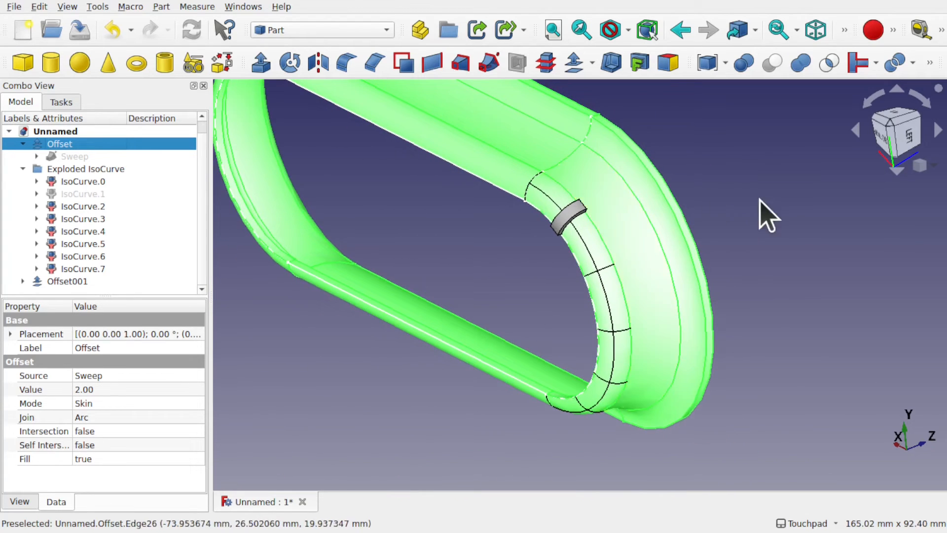
left_click(606, 308)
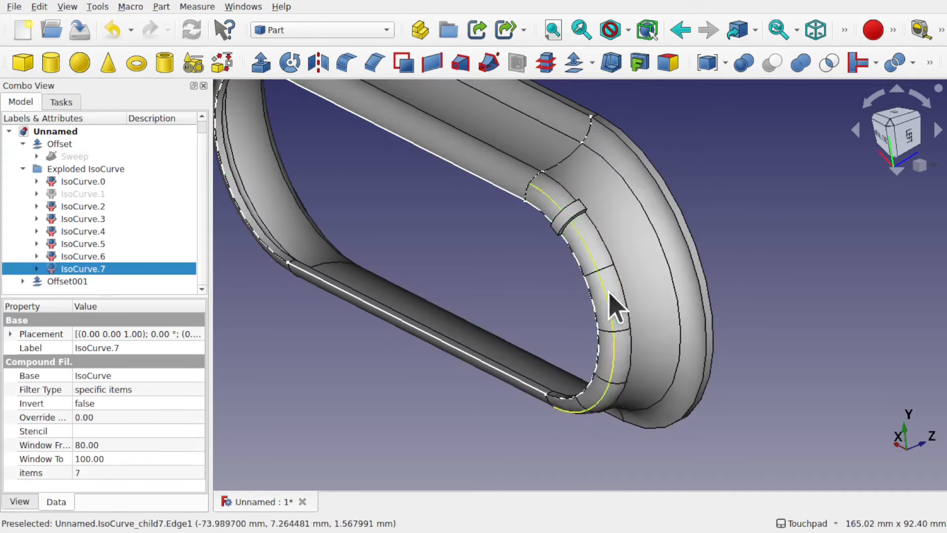
left_click_drag(606, 296, 734, 298, "alt")
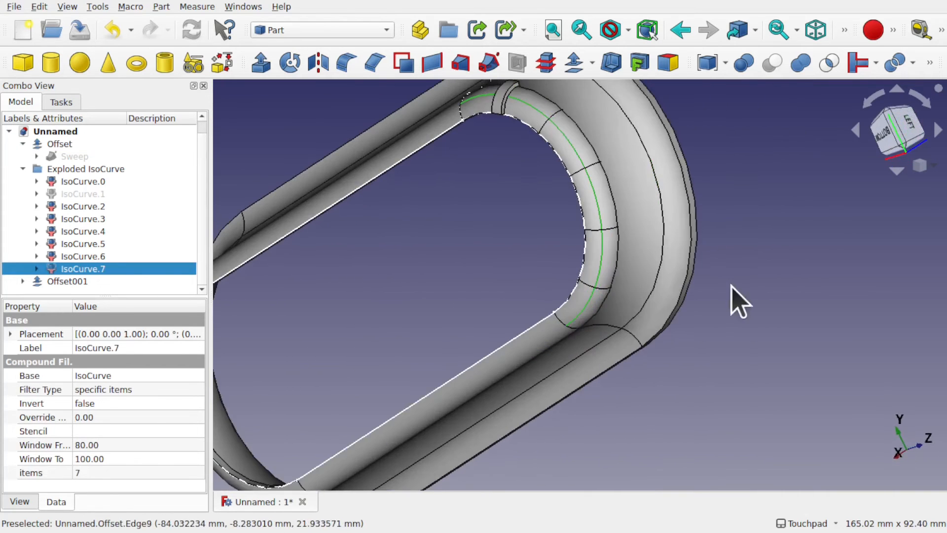
scroll(556, 140, "up", 3)
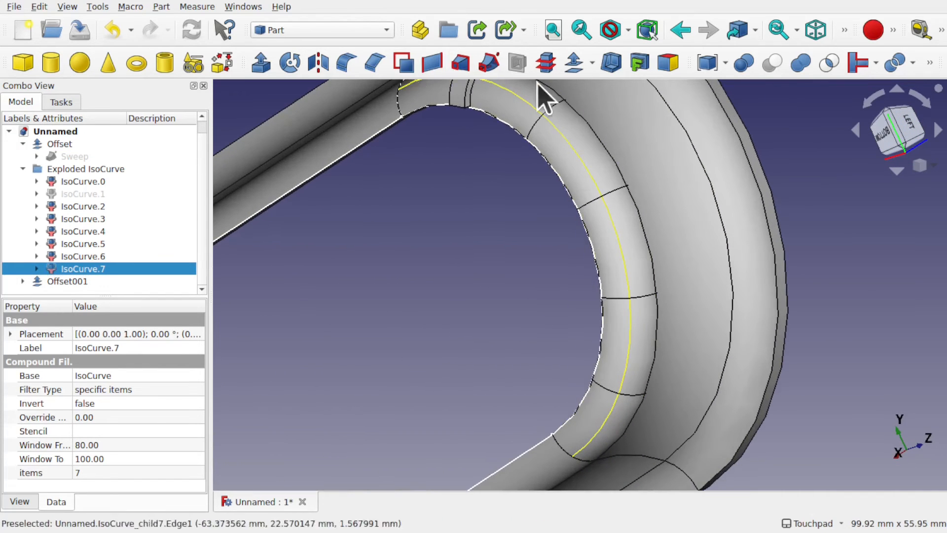
left_click_drag(546, 95, 560, 252, "alt")
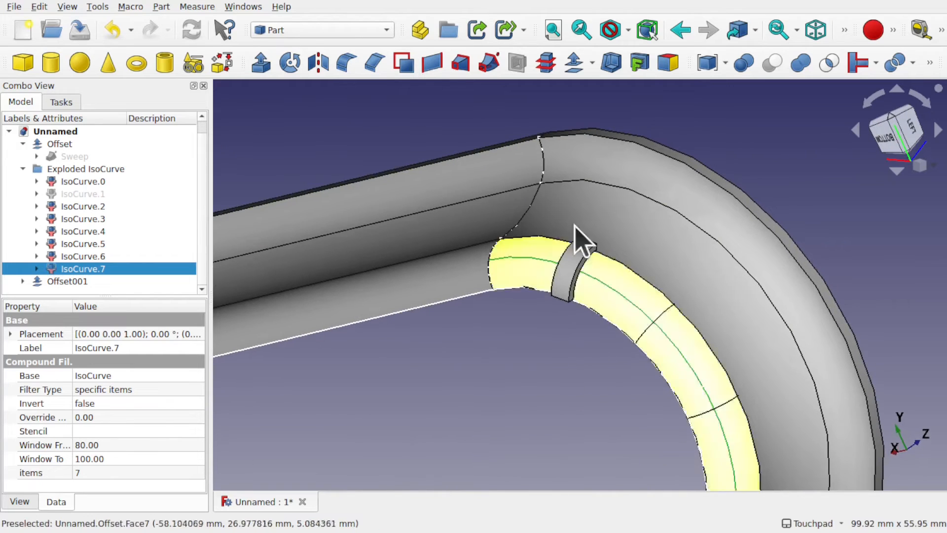
Step: Hide the thickened sweep, the strip's offset and extrusion, the profile sketch Sketch001 and the first isocurve, IsoCurve.0
left_click(588, 228)
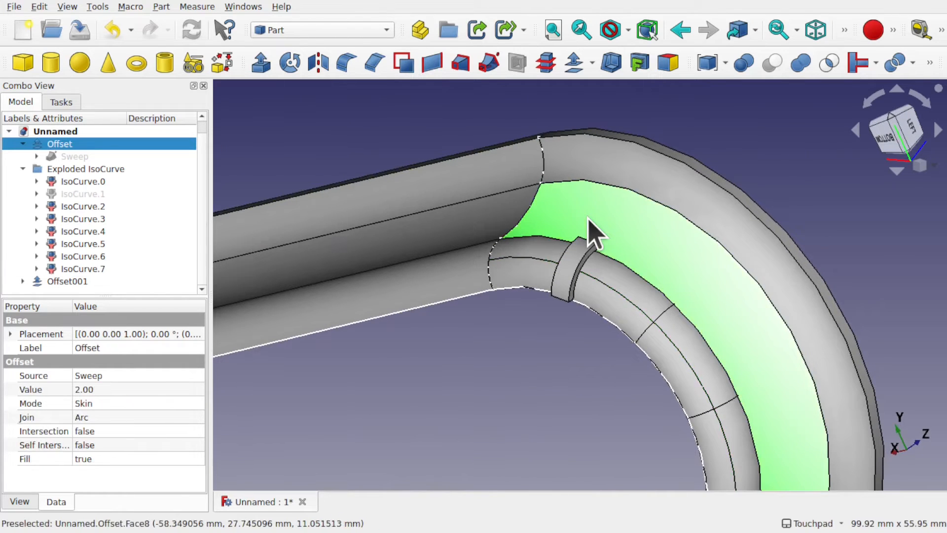
key("space")
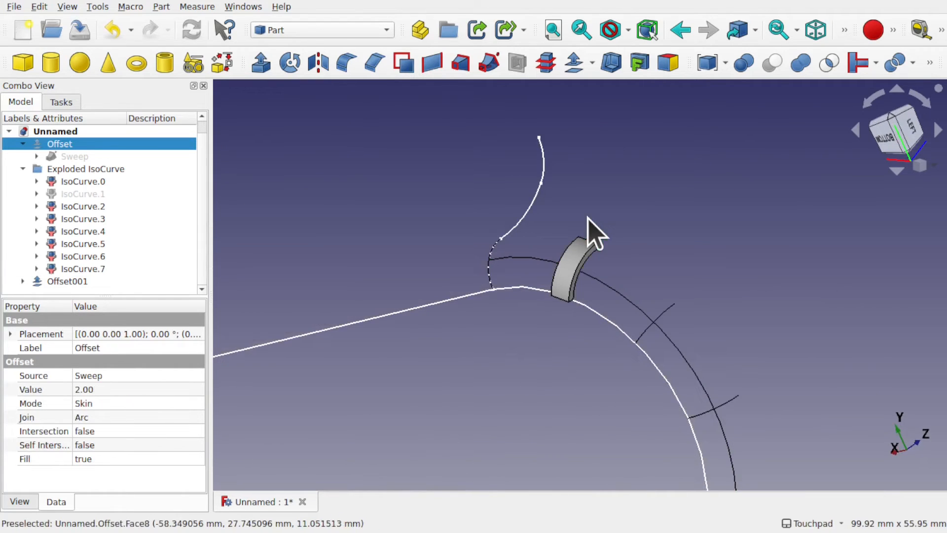
left_click(580, 271)
key("space")
left_click(567, 295)
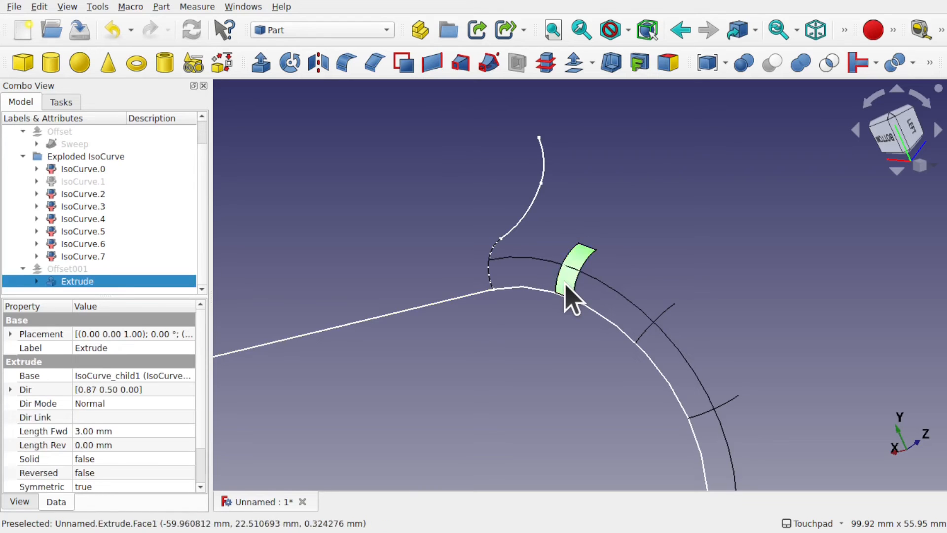
mouse_move(565, 283)
left_mouse_down("alt")
mouse_move(554, 283)
mouse_move(587, 290)
left_mouse_up("alt")
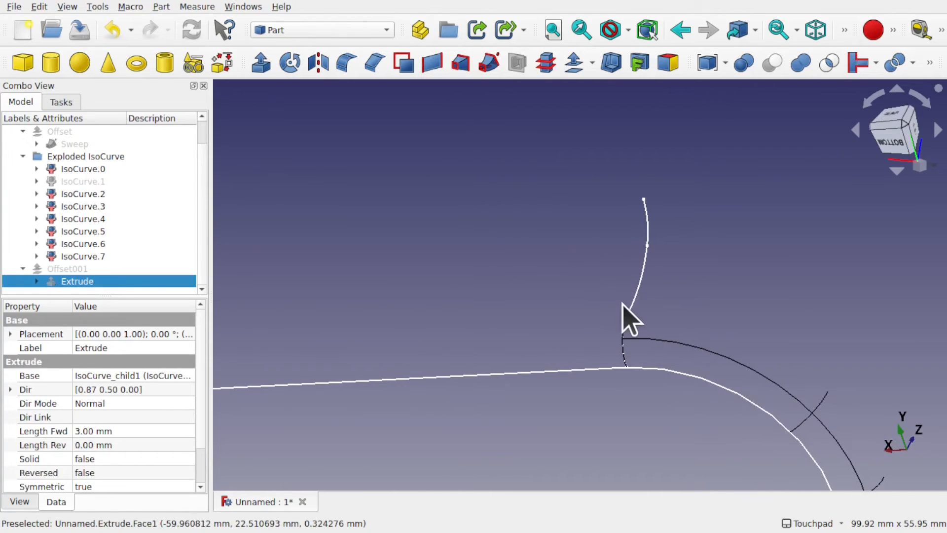
left_click(637, 295)
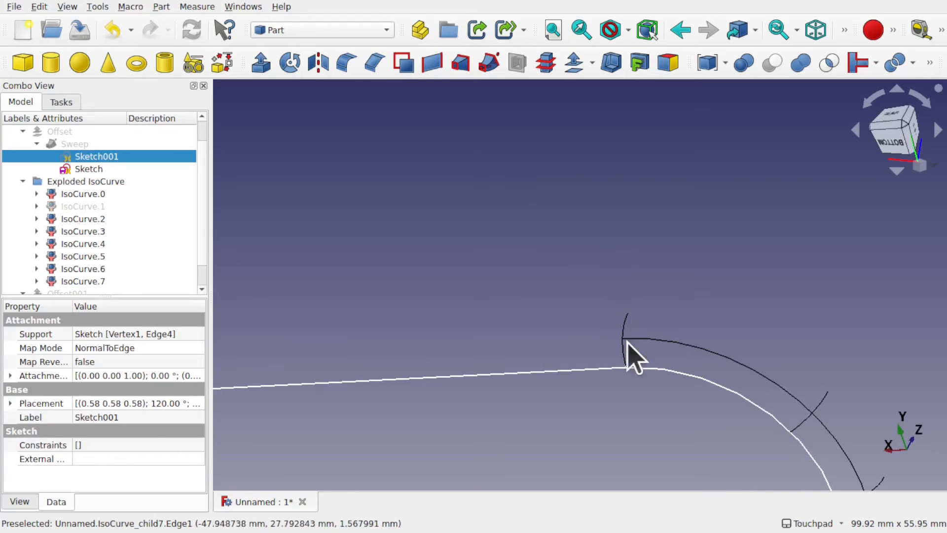
left_click(625, 363)
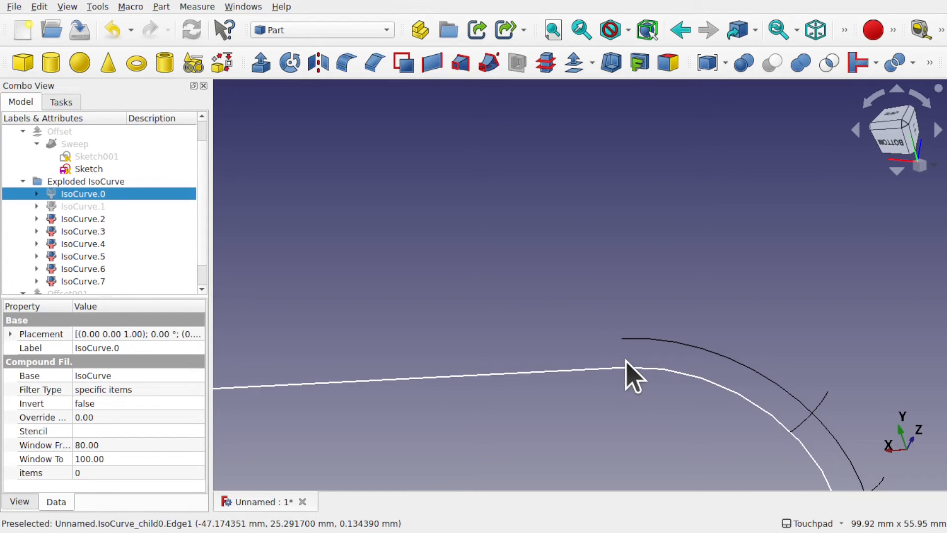
Step: Check the end point of the lengthwise isocurve and create a new sketch on the XY-Plane with the Sketcher workbench
left_click_drag(763, 398, 611, 335, "shift")
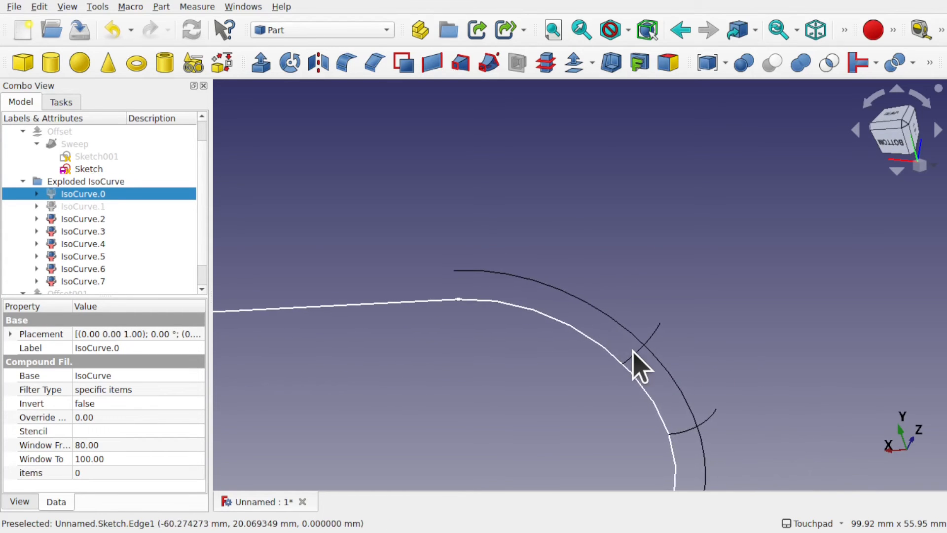
left_click(446, 328)
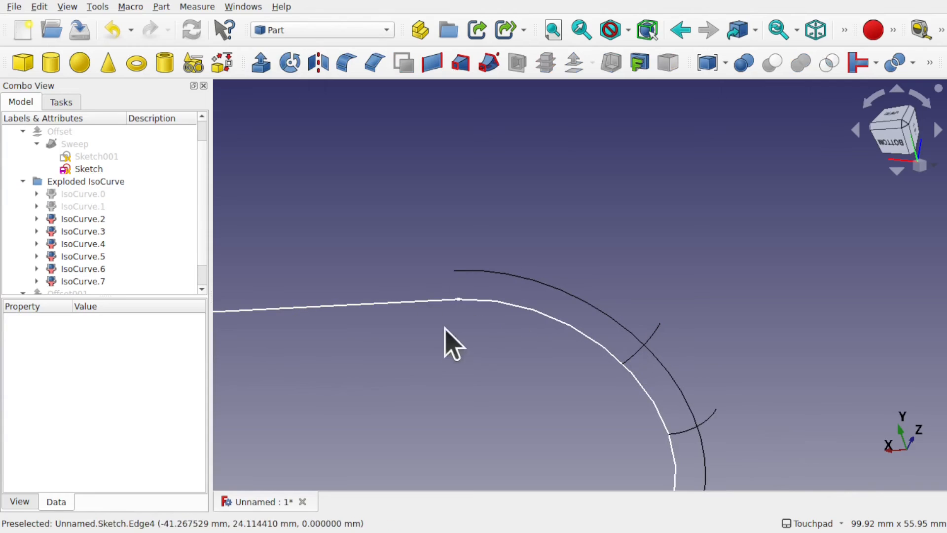
left_click(454, 271)
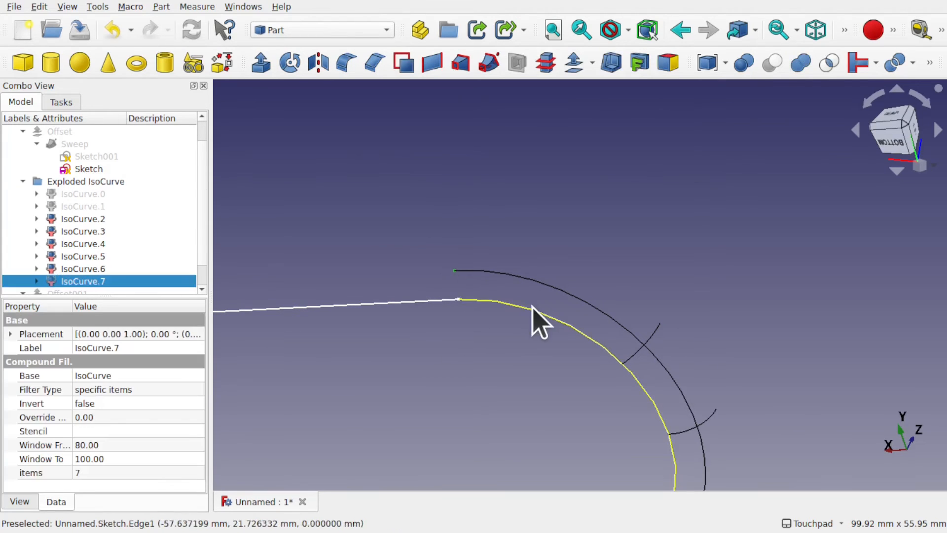
left_click_drag(533, 308, 509, 334, "alt")
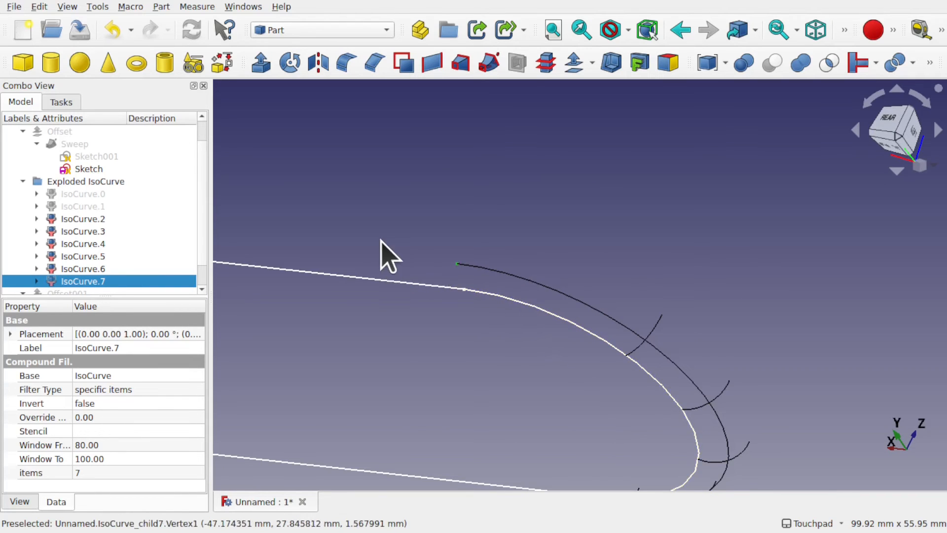
left_click(316, 183)
left_click(312, 33)
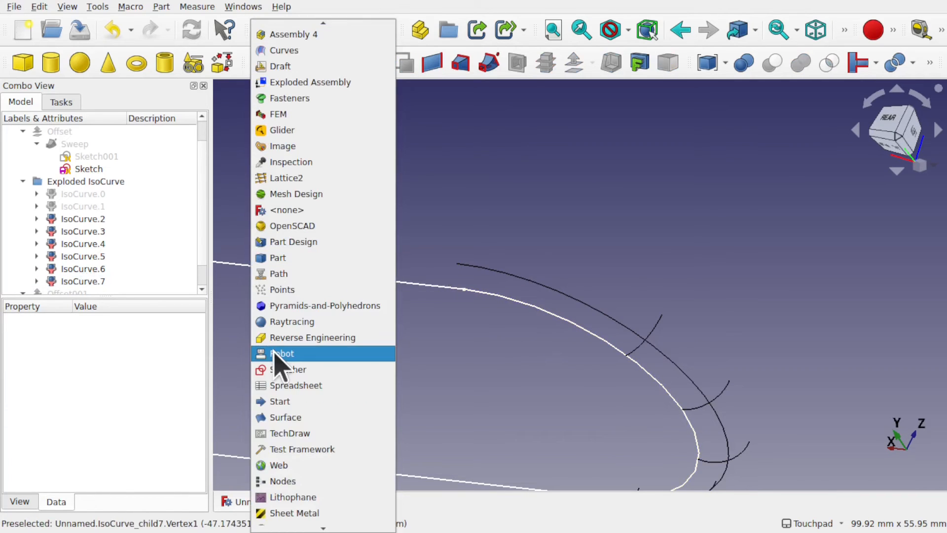
left_click(294, 371)
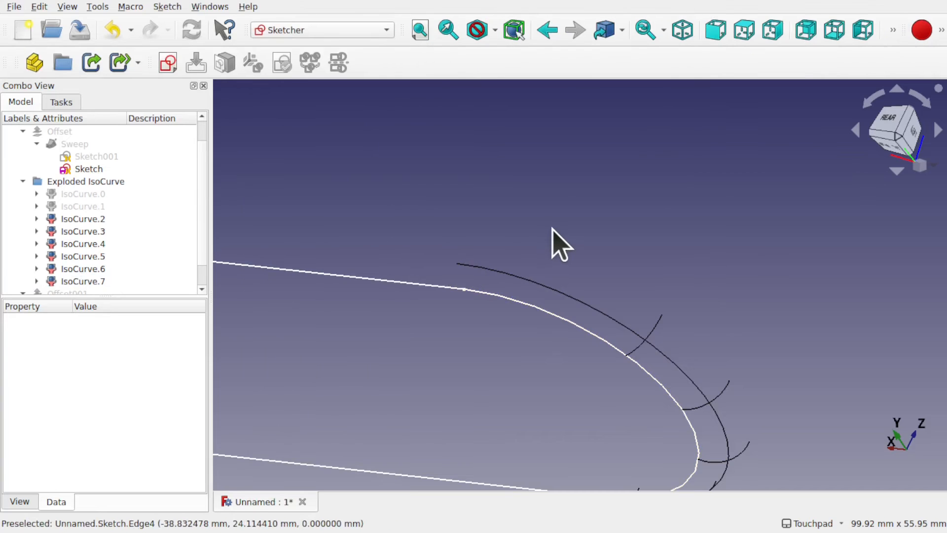
scroll(551, 243, "down", 5)
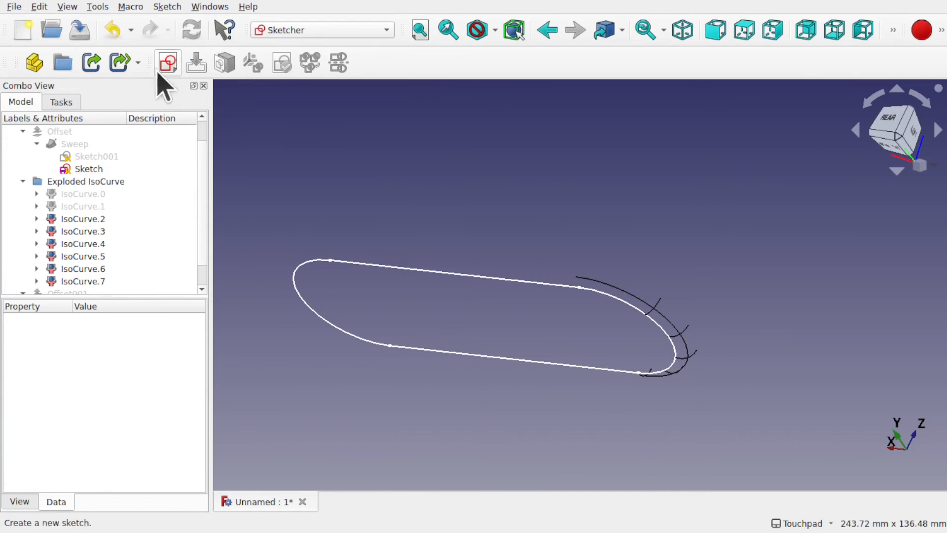
left_click(168, 63)
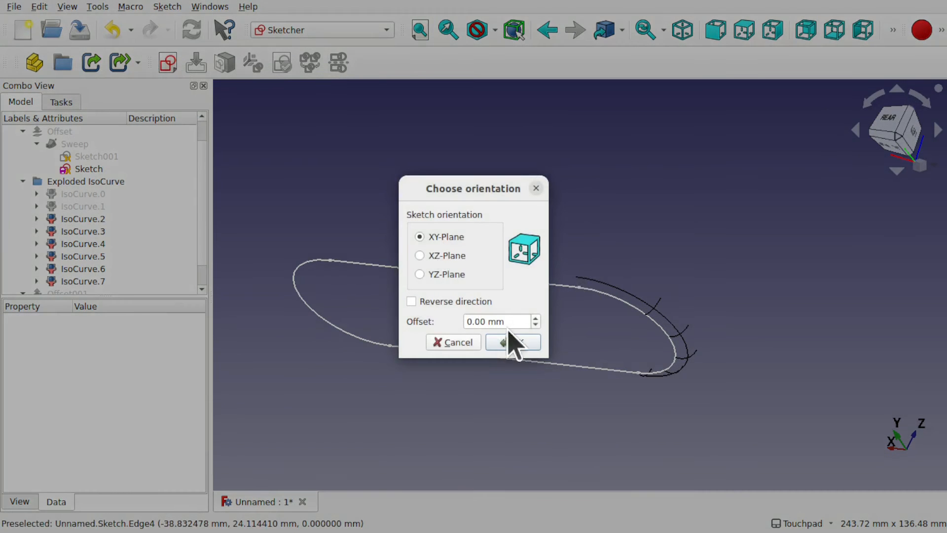
left_click(511, 342)
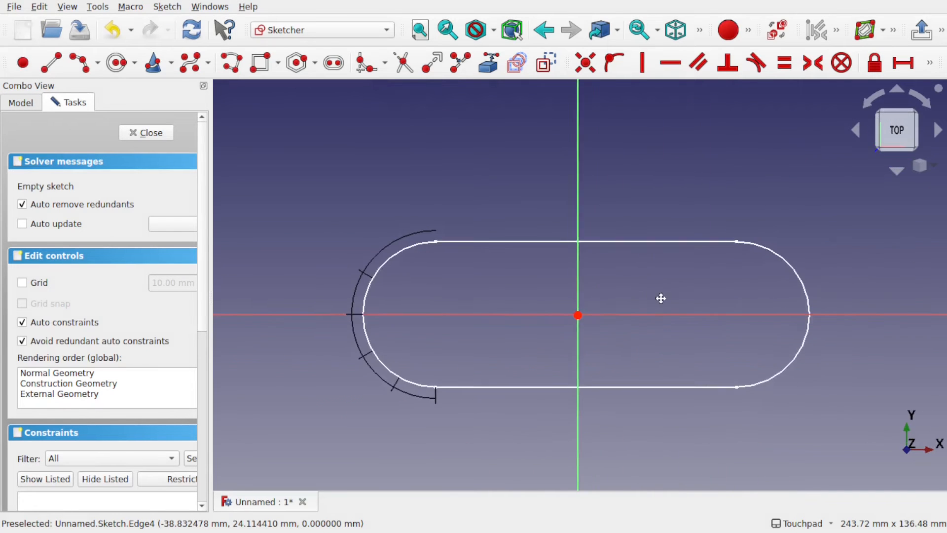
Step: Sketch a small circle centred on the origin and close the sketch
scroll(601, 335, "up", 3)
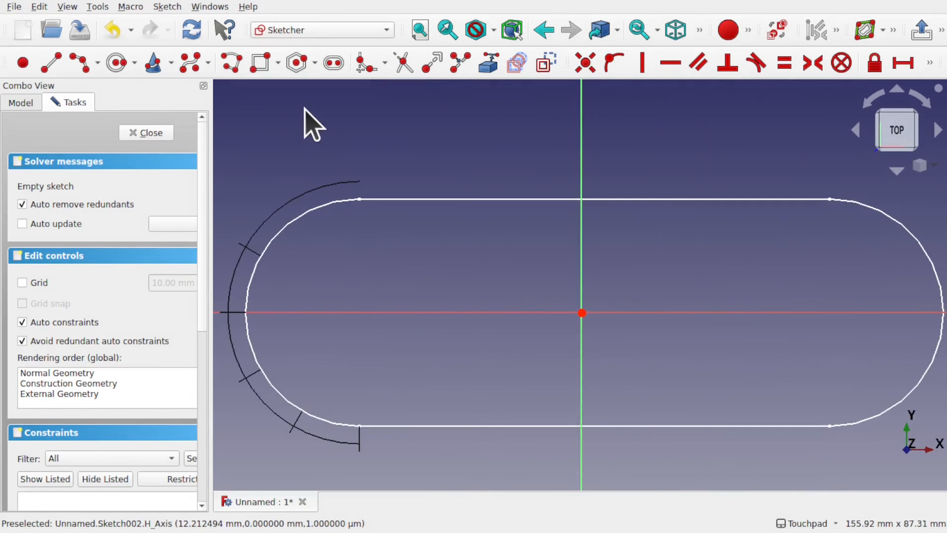
left_click(116, 62)
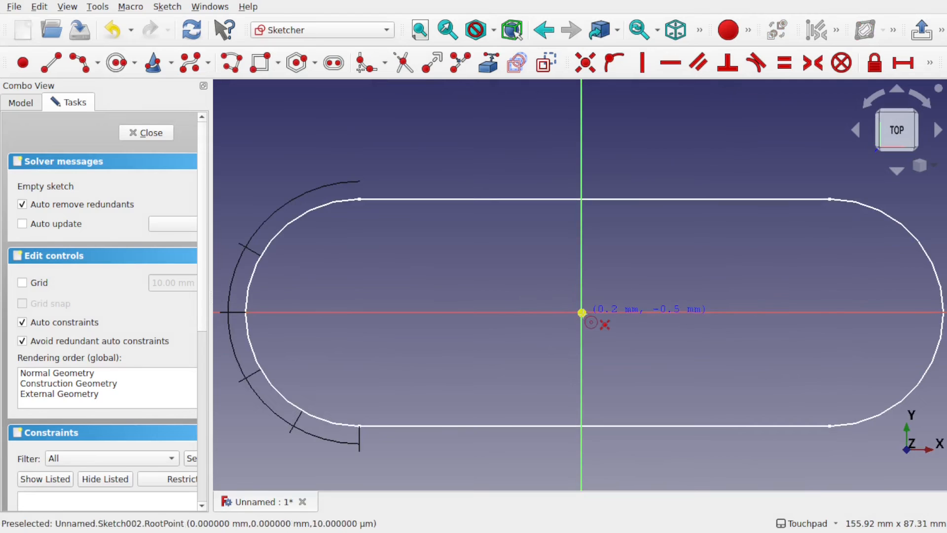
left_click(582, 312)
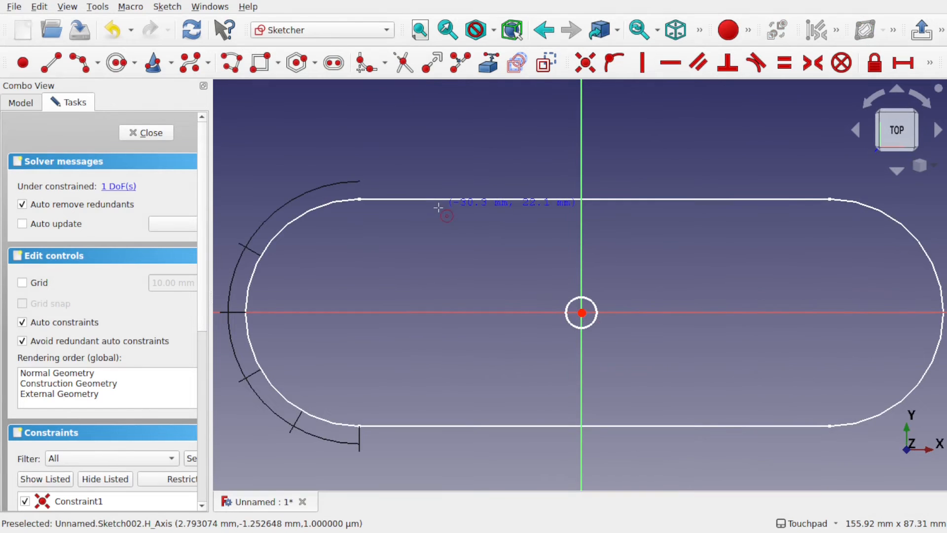
left_click(144, 133)
Step: Attach the circle sketch Sketch002 to the free end vertex of the lengthwise isocurve IsoCurve.7
mouse_move(620, 309)
left_mouse_down("alt")
mouse_move(507, 360)
mouse_move(551, 387)
mouse_move(538, 232)
mouse_move(554, 309)
mouse_move(488, 355)
left_mouse_up("alt")
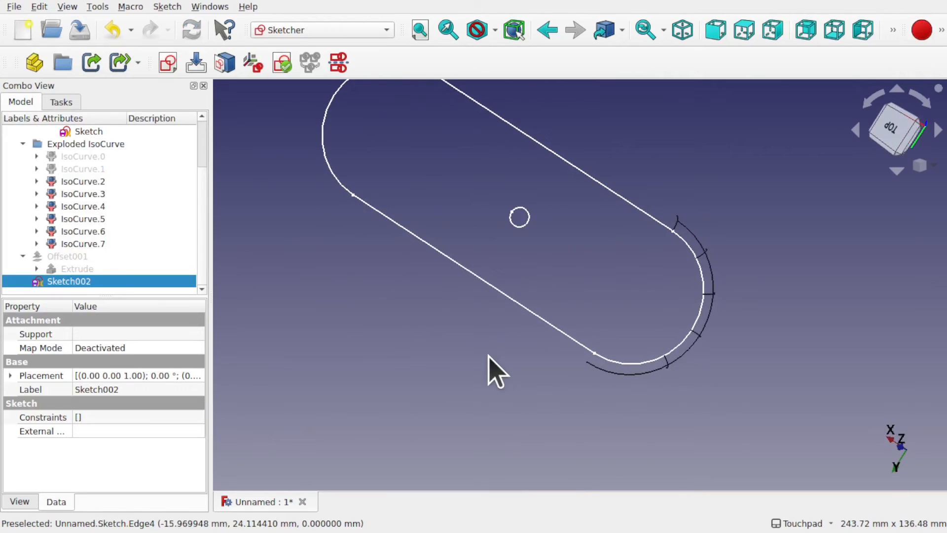
left_click(544, 255)
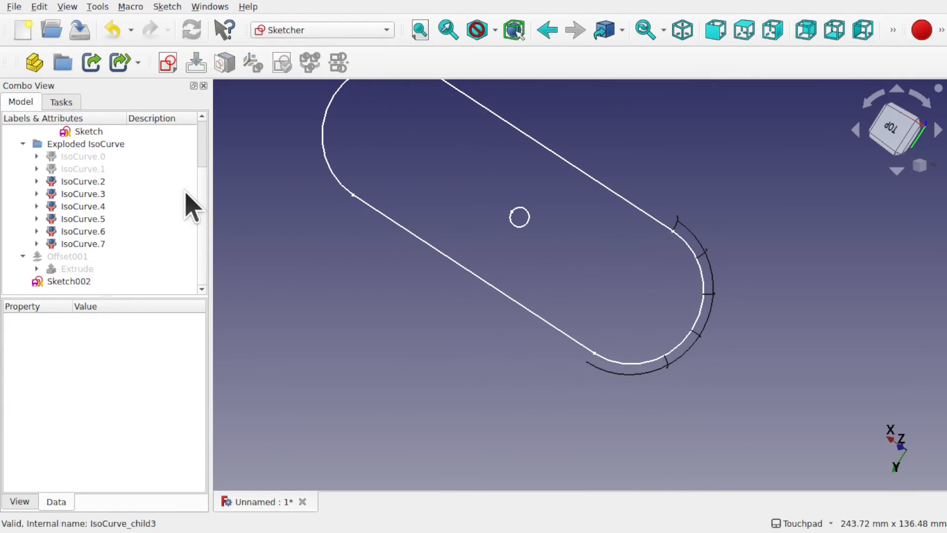
scroll(204, 222, "up", 2)
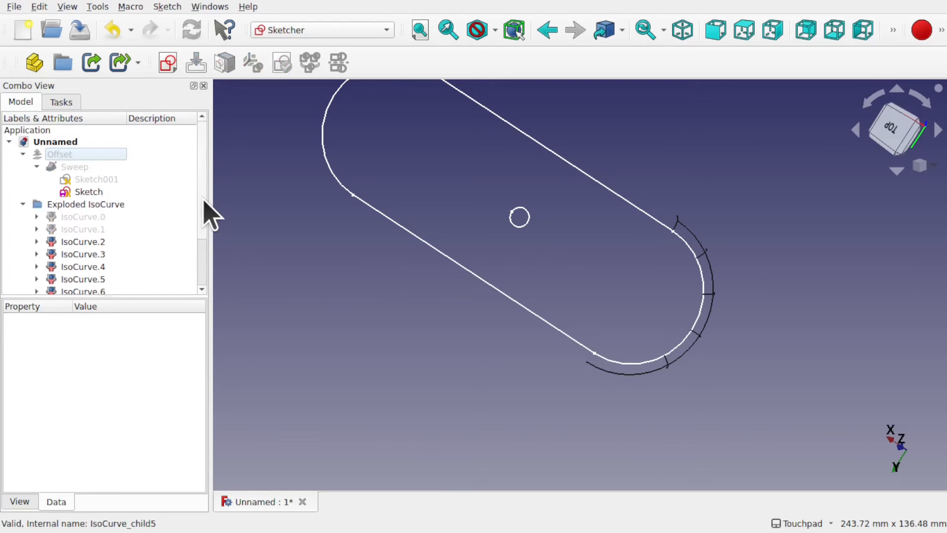
left_click(22, 204)
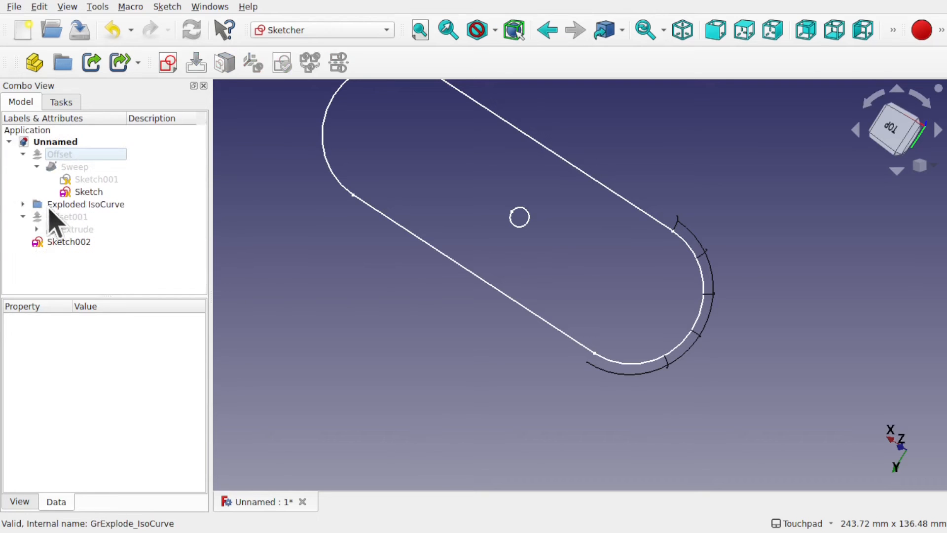
left_click(22, 216)
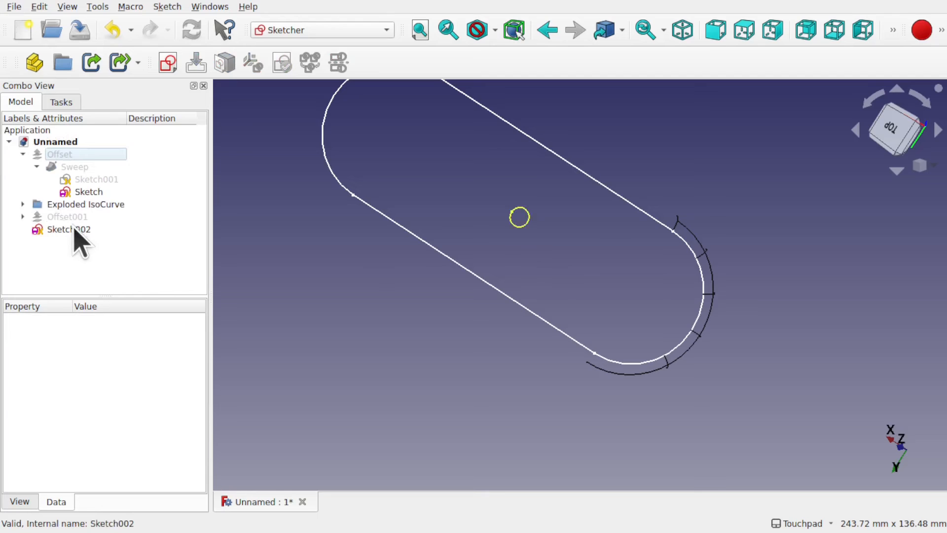
left_click(77, 230)
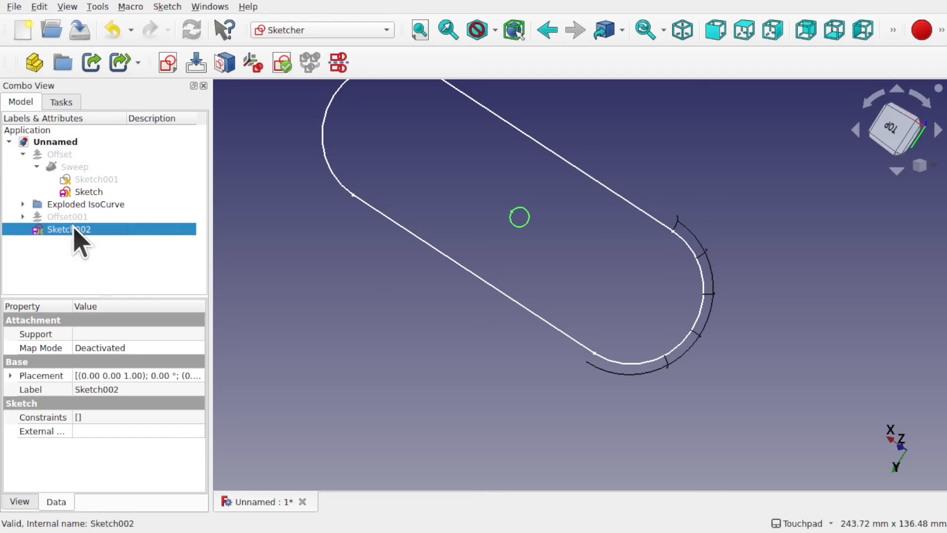
left_click(197, 348)
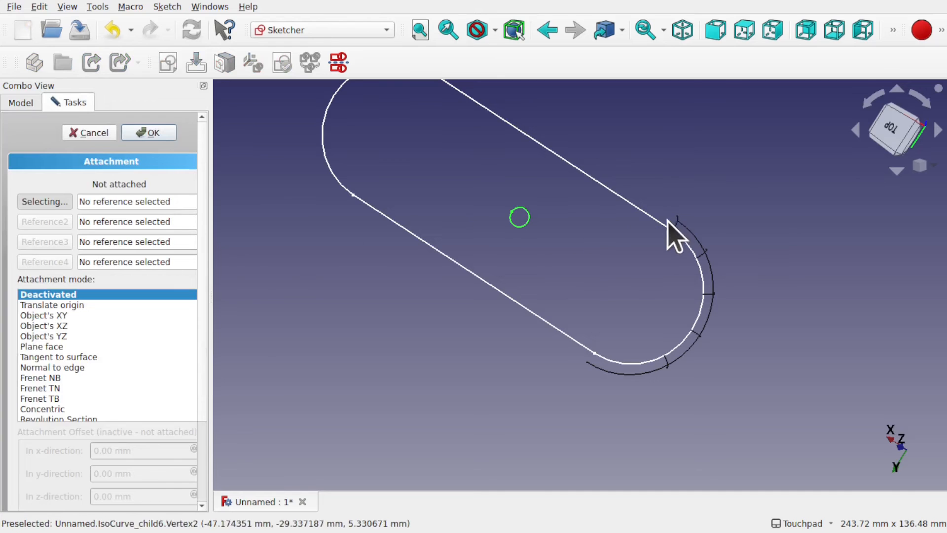
scroll(694, 237, "up", 5)
scroll(694, 228, "up", 2)
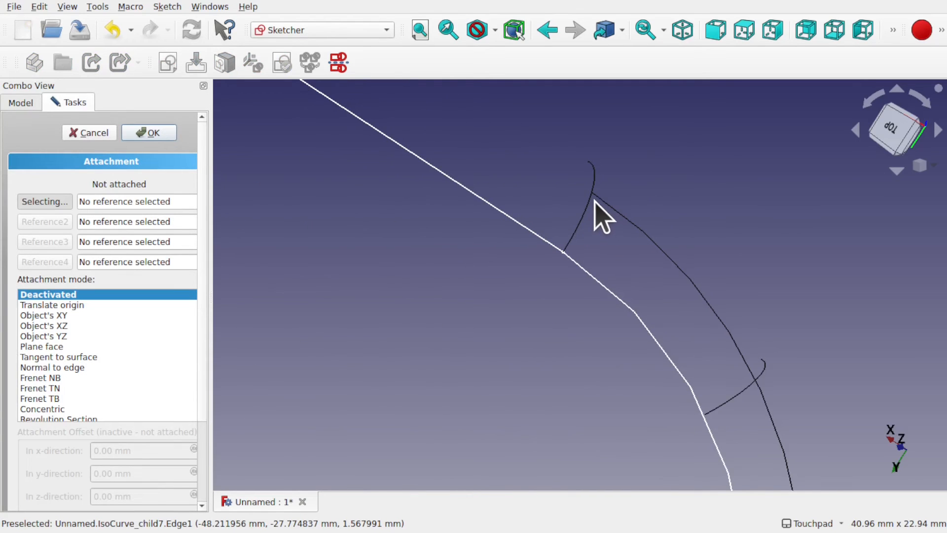
scroll(626, 226, "down", 8)
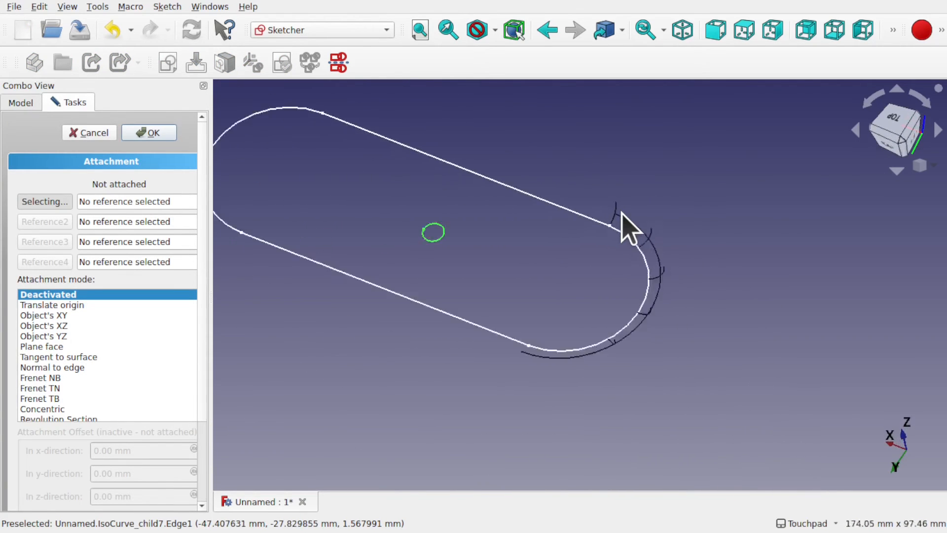
scroll(568, 282, "up", 6)
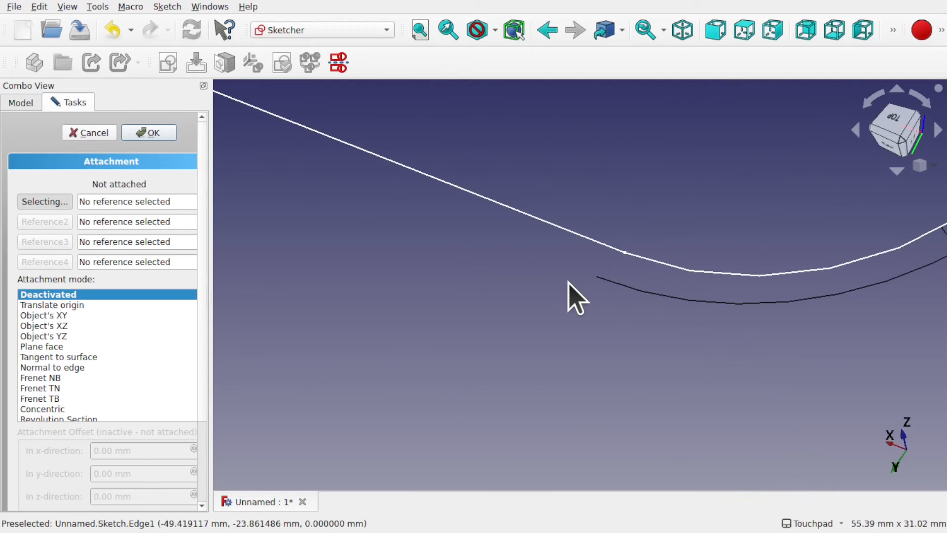
left_click(598, 278)
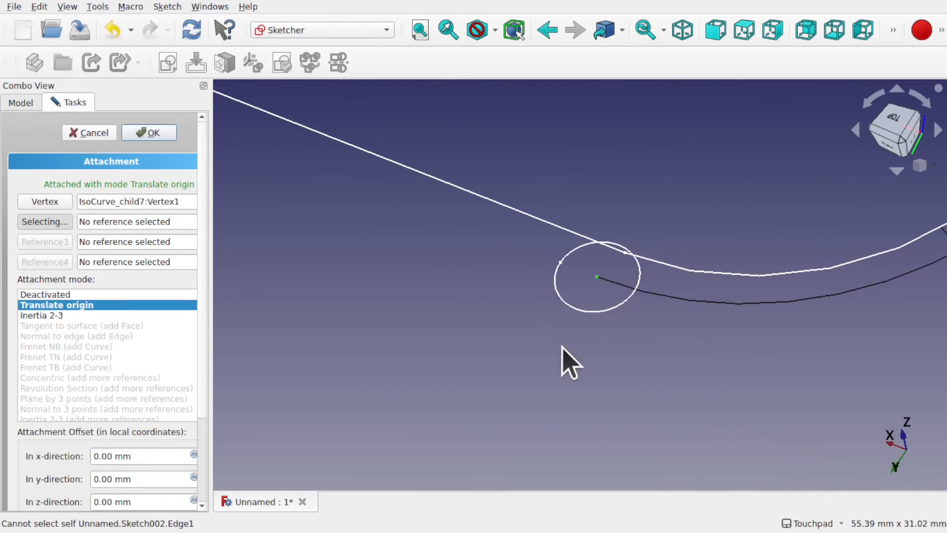
Step: Add the edge of IsoCurve.7 as the second attachment reference and set the circle sketch's attachment mode to Normal to edge
left_click(44, 222)
left_click(684, 310)
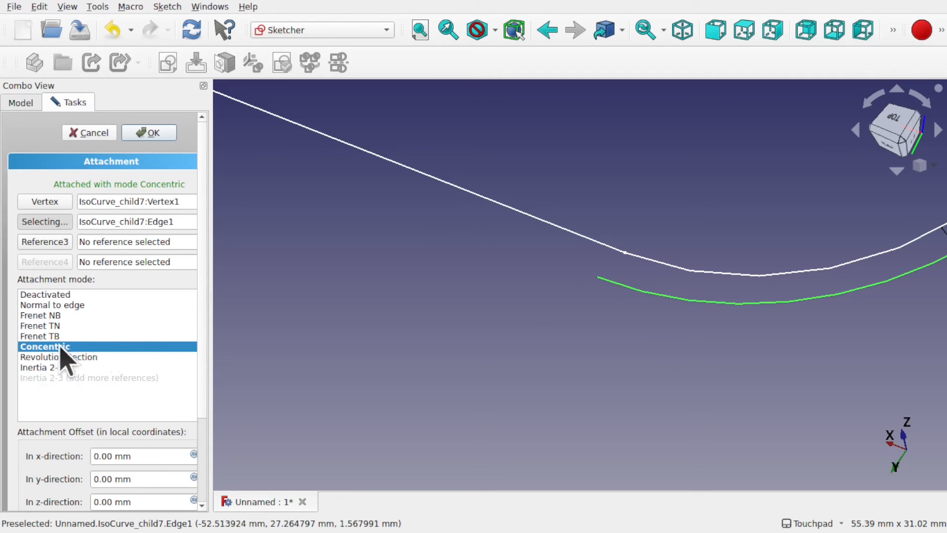
left_click(54, 305)
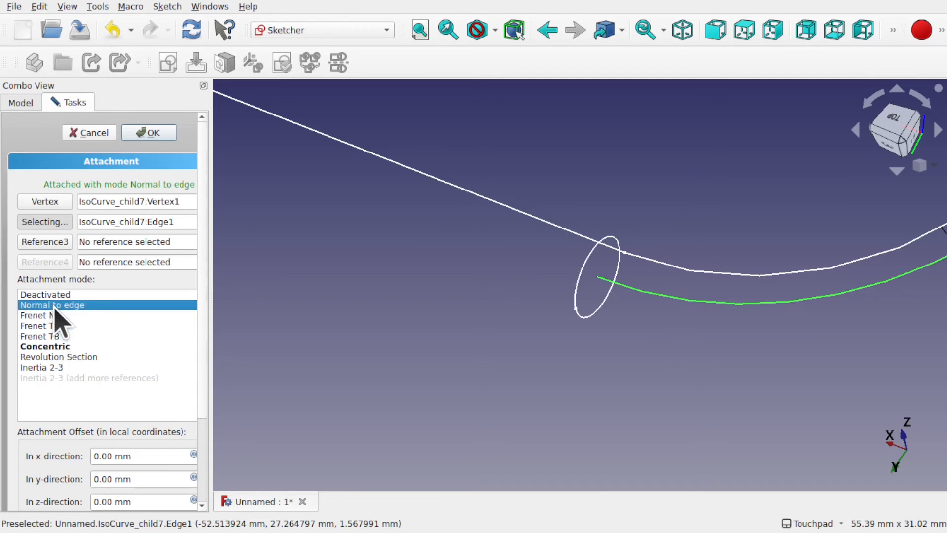
left_click_drag(647, 291, 523, 286, "alt")
scroll(523, 286, "down", 5)
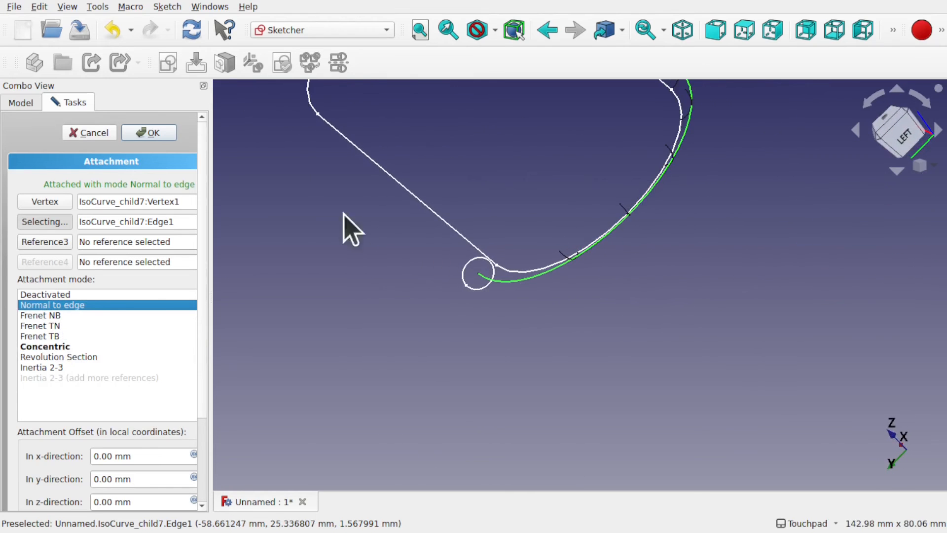
left_click(161, 131)
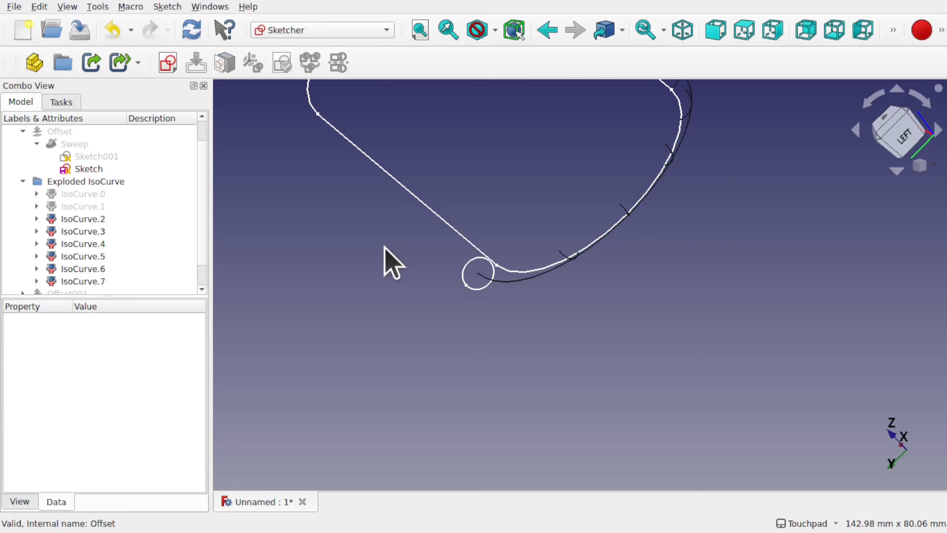
Step: Start a Sweep in the Part workbench with the circle sketch Sketch002 as its profile and enable solid creation
left_click(77, 280)
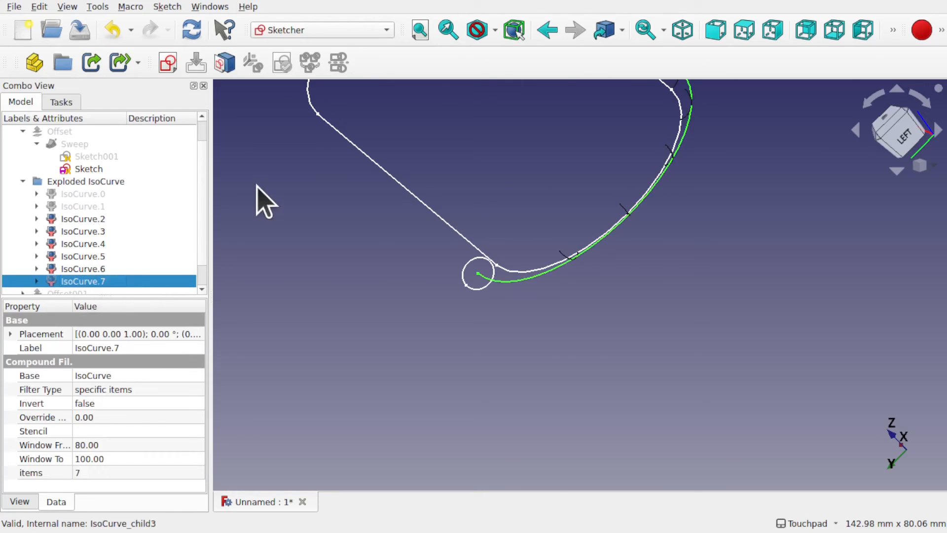
left_click(264, 200)
left_click(302, 30)
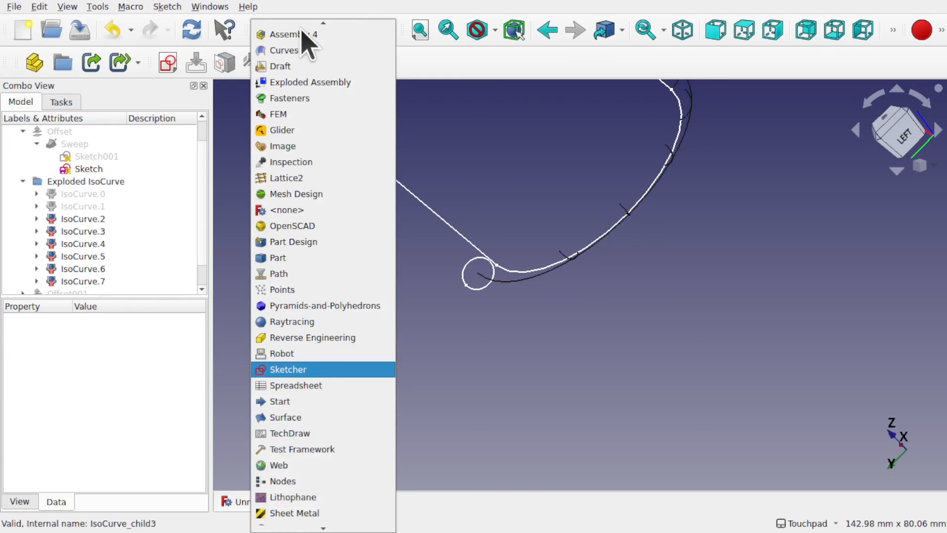
left_click(314, 257)
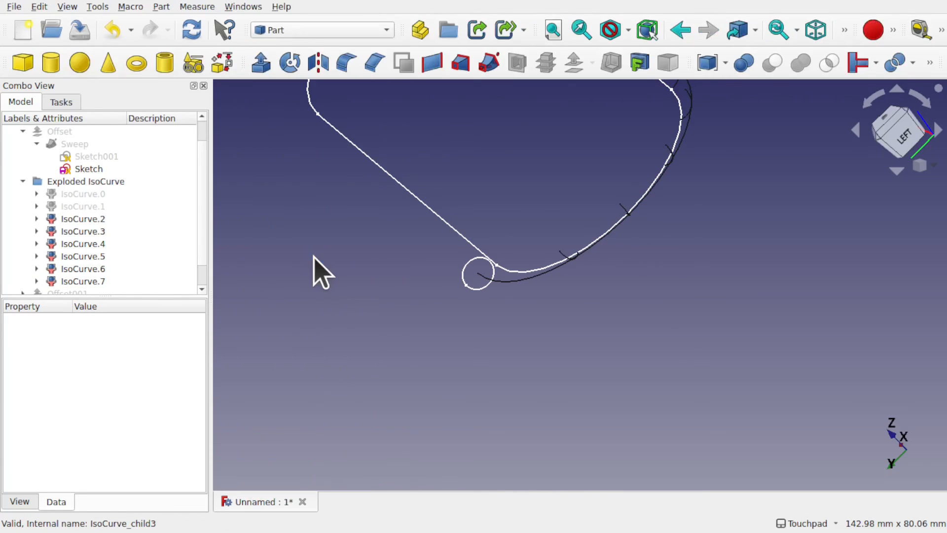
left_click(485, 64)
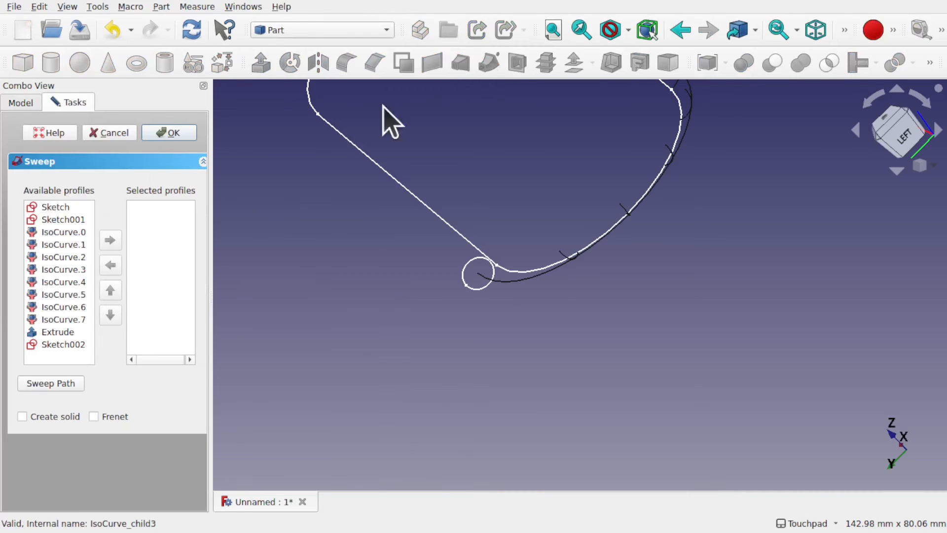
left_click(70, 344)
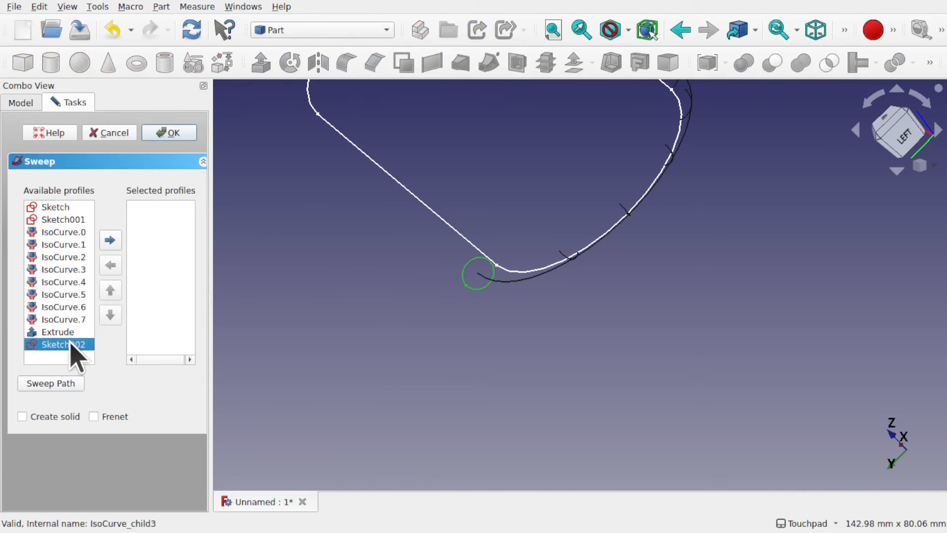
left_click(110, 242)
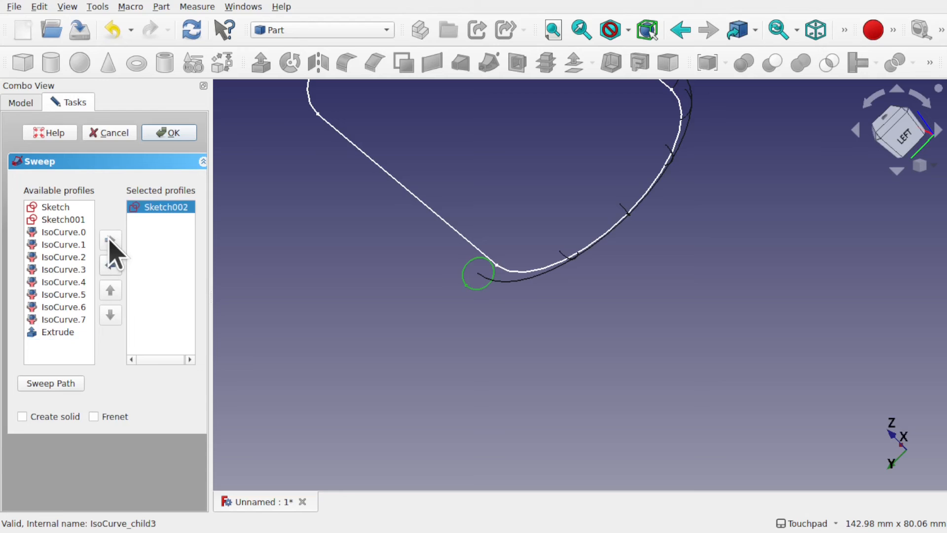
left_click(22, 417)
Step: Set the edge of IsoCurve.7 as the sweep path and create the sweep
left_click(51, 384)
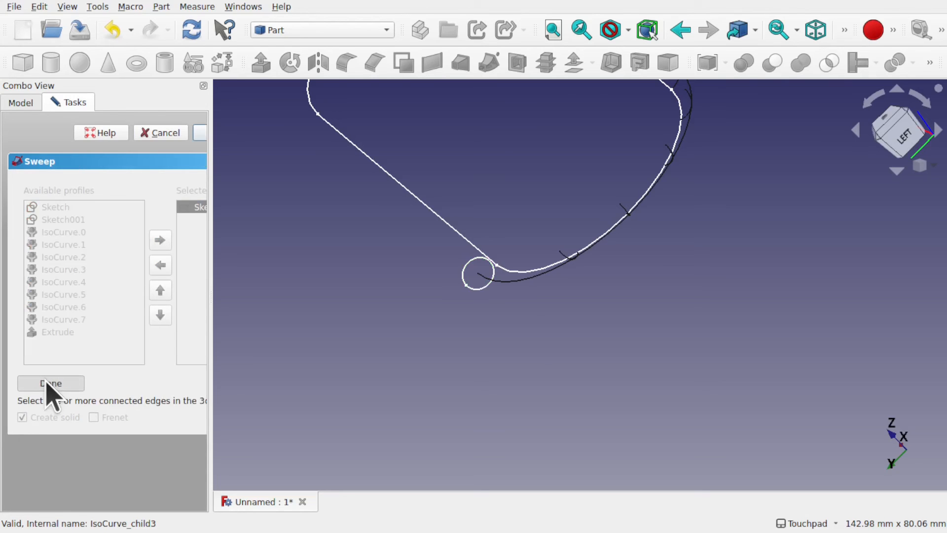
left_click(511, 282)
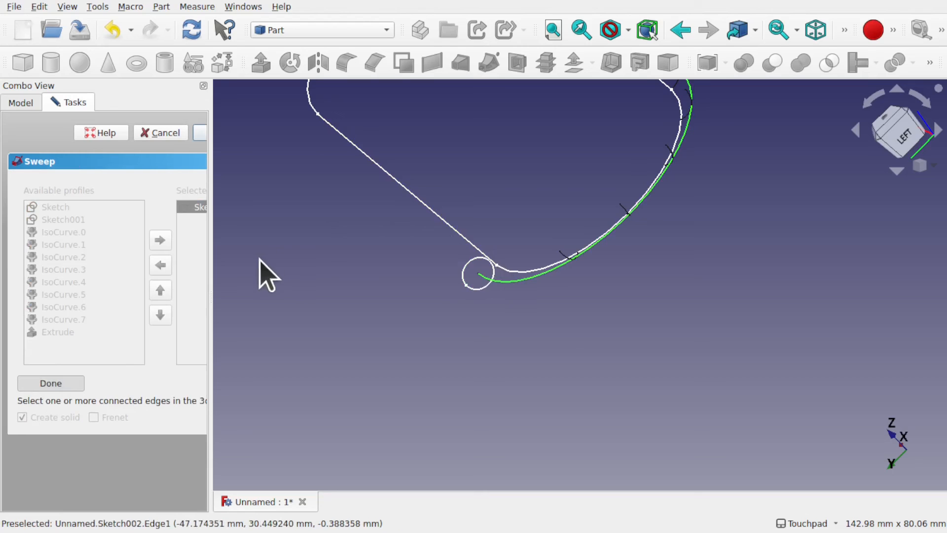
left_click_drag(211, 262, 241, 276)
left_click(51, 383)
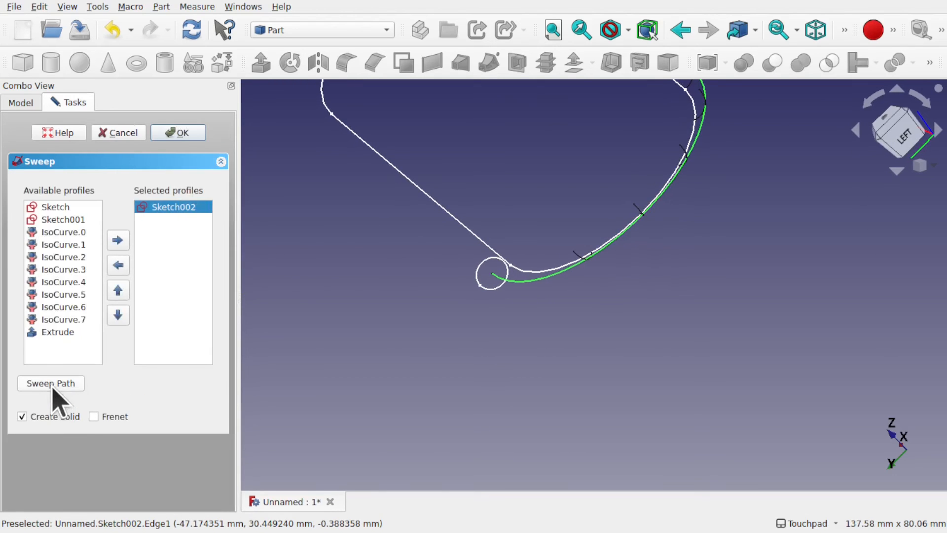
left_click(177, 134)
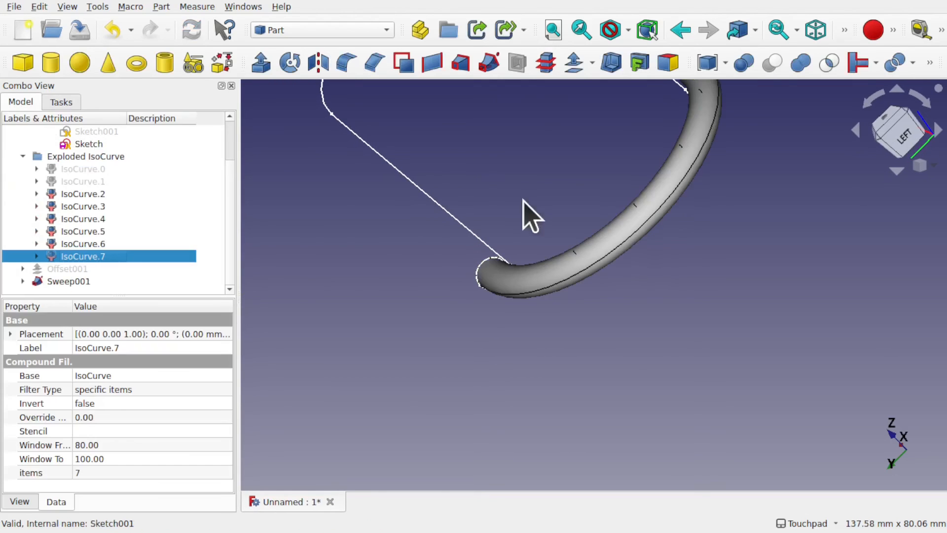
Step: Edit Sketch002 under Sweep001 to make the circle slightly smaller and close the sketch
left_click_drag(524, 201, 544, 295, "shift")
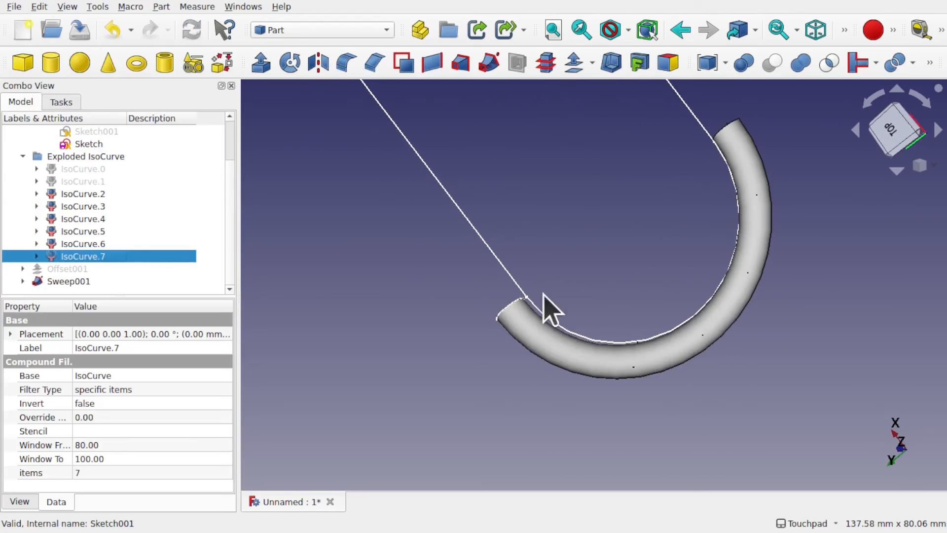
left_click_drag(625, 333, 658, 201, "shift")
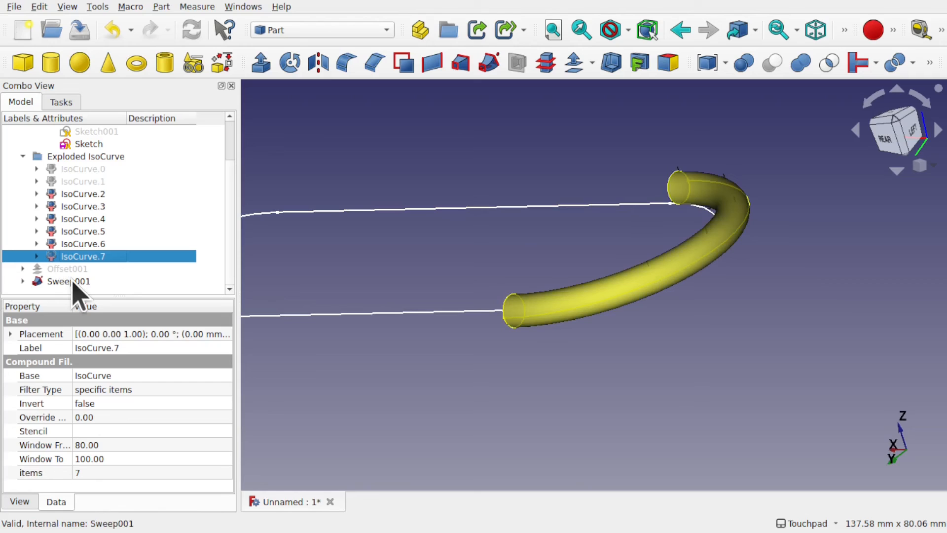
left_click(23, 282)
scroll(118, 281, "down", 2)
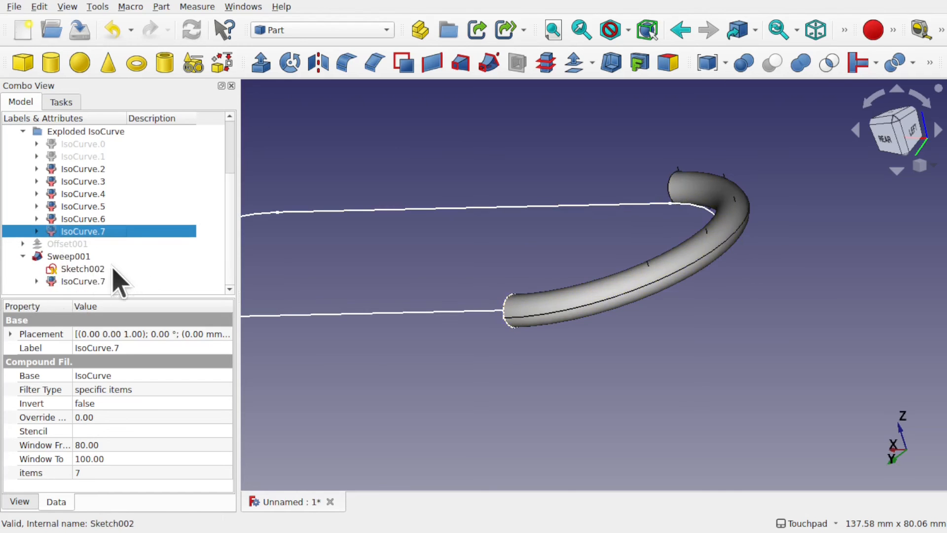
double_click(95, 268)
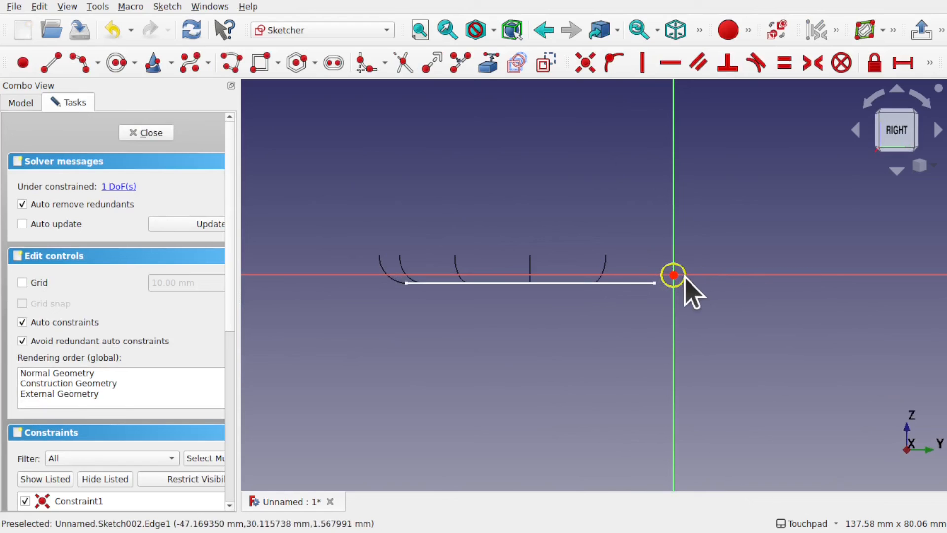
left_click(162, 135)
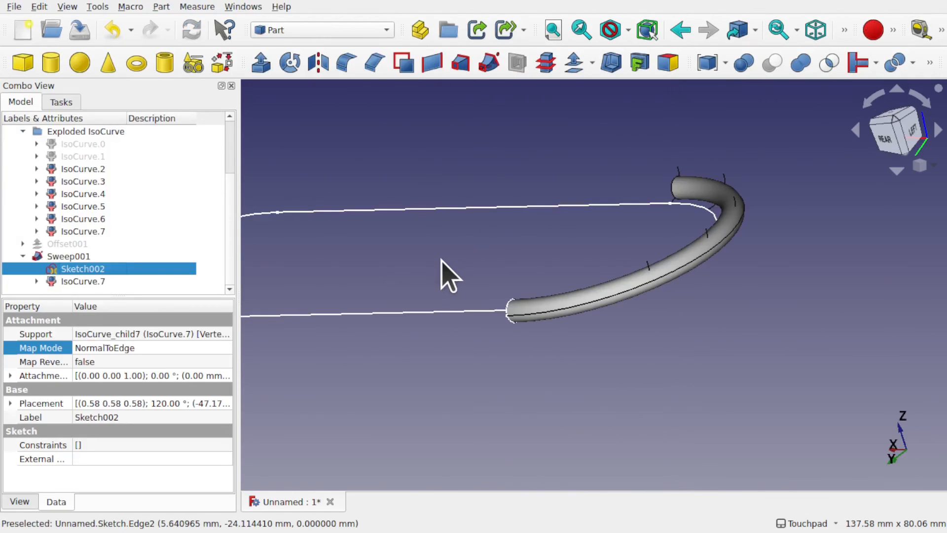
Step: Make the Offset body visible again and examine how the swept tube follows its curved end
left_click(75, 282)
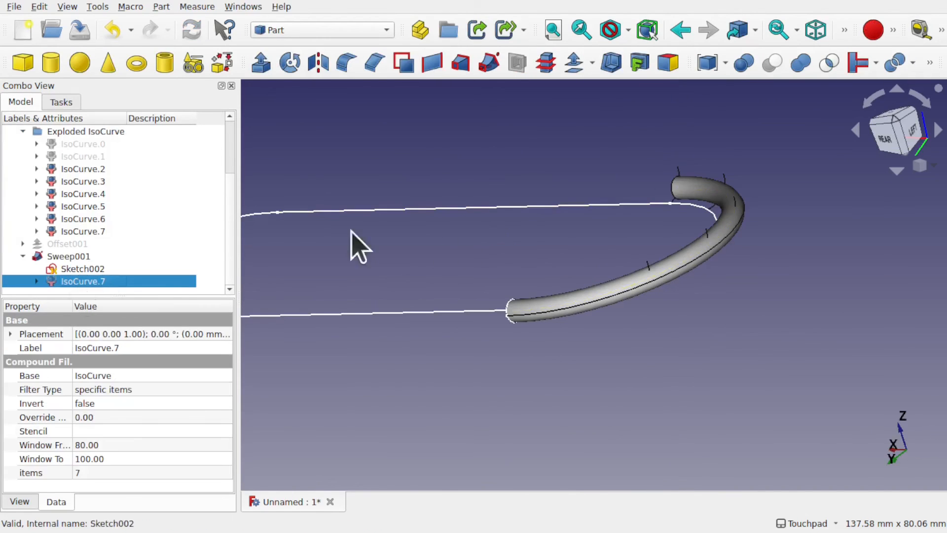
left_click(518, 258)
scroll(229, 141, "up", 2)
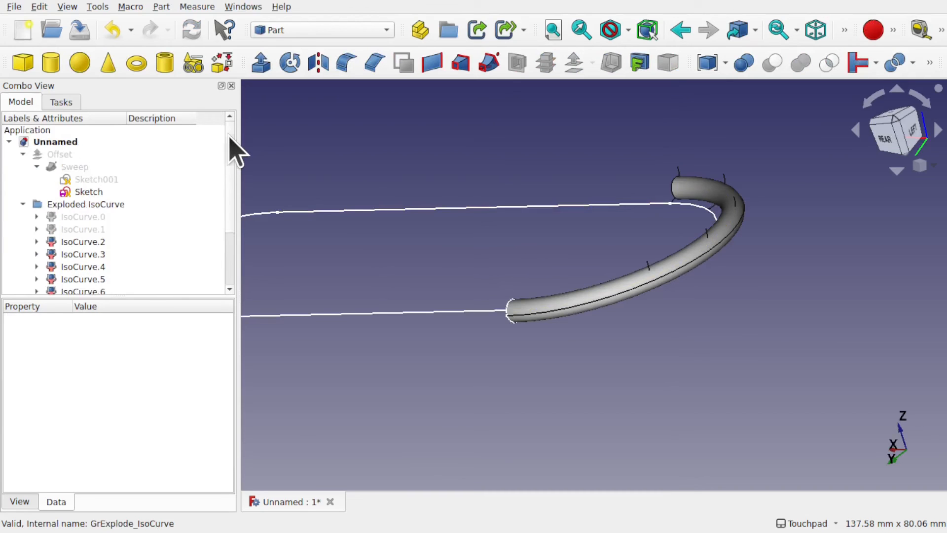
left_click(59, 154)
key("space")
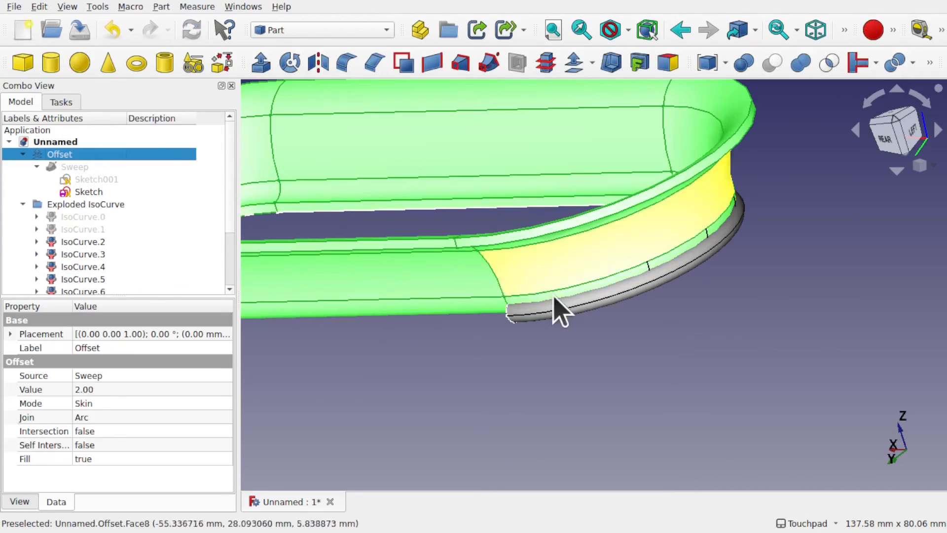
left_click_drag(610, 311, 704, 277, "alt")
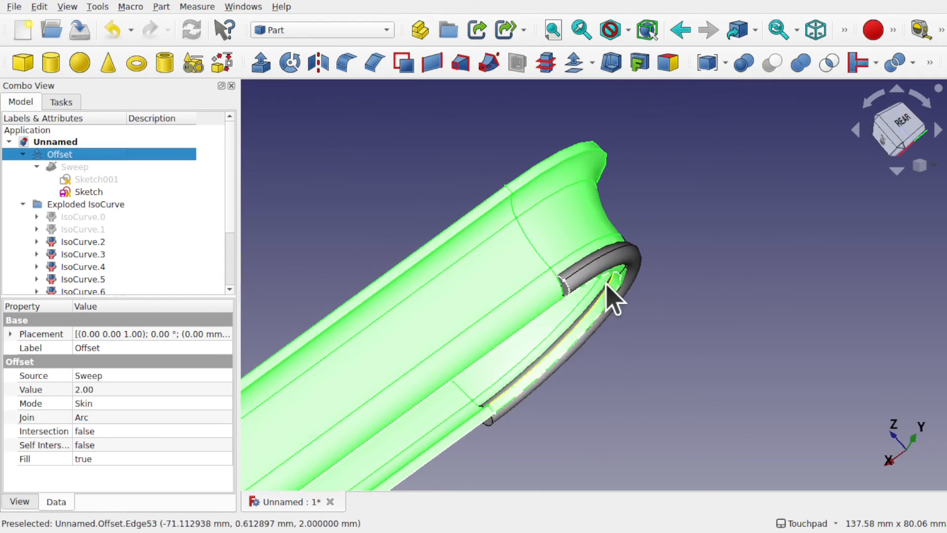
scroll(611, 296, "up", 8)
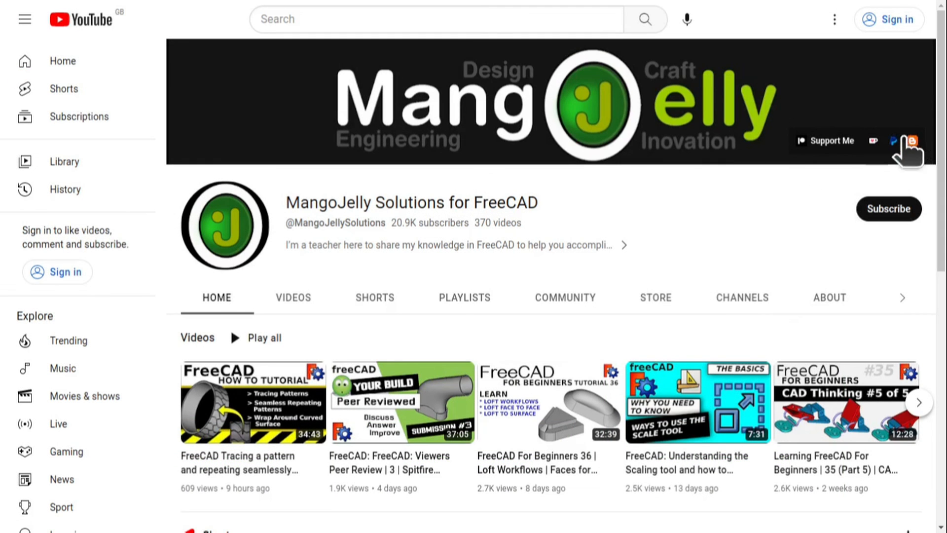
Step: Switch to the MangoJelly Solutions YouTube channel page and review the donation links in its About description
left_click(830, 298)
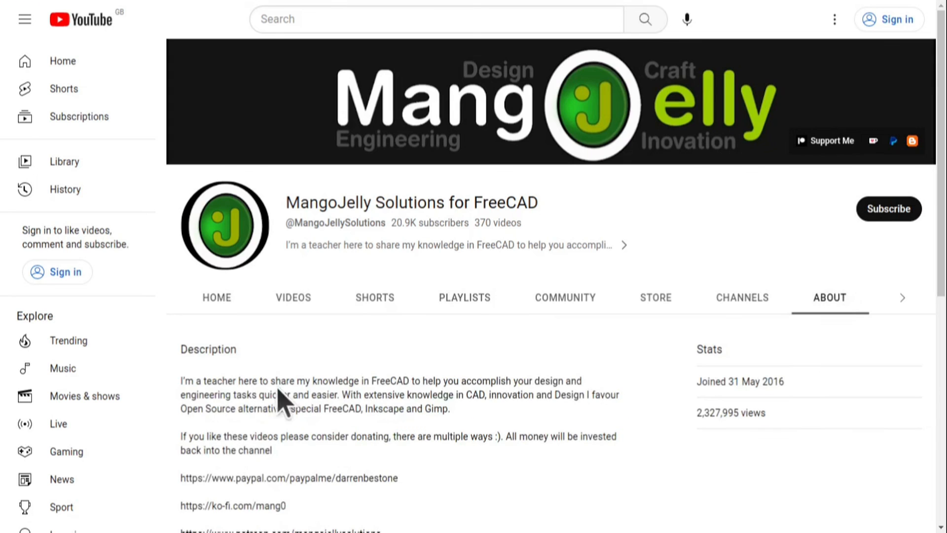
scroll(203, 395, "down", 3)
left_click_drag(382, 366, 182, 313)
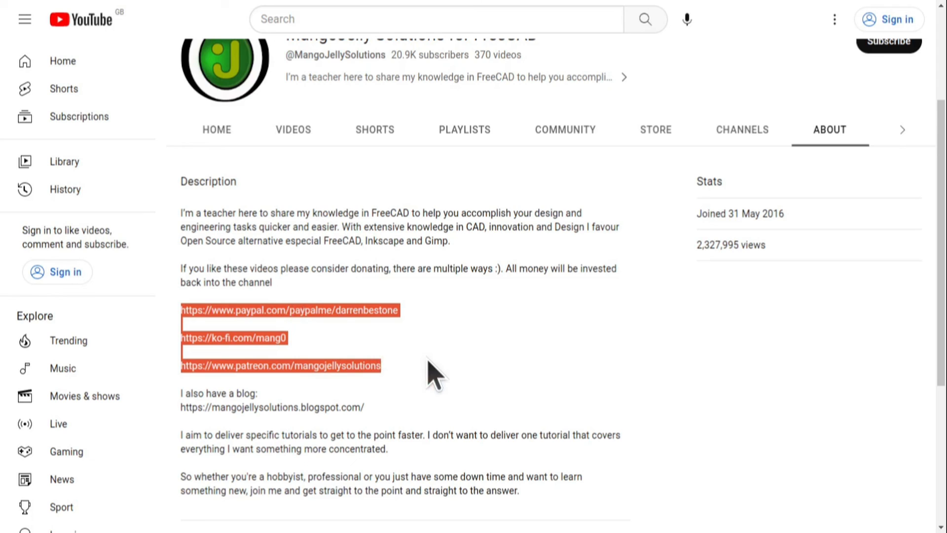
left_click(428, 361)
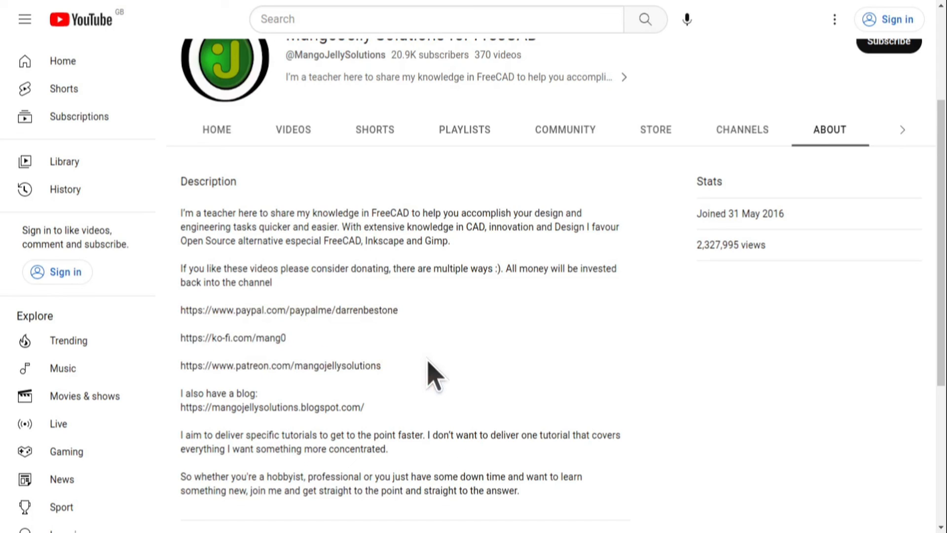